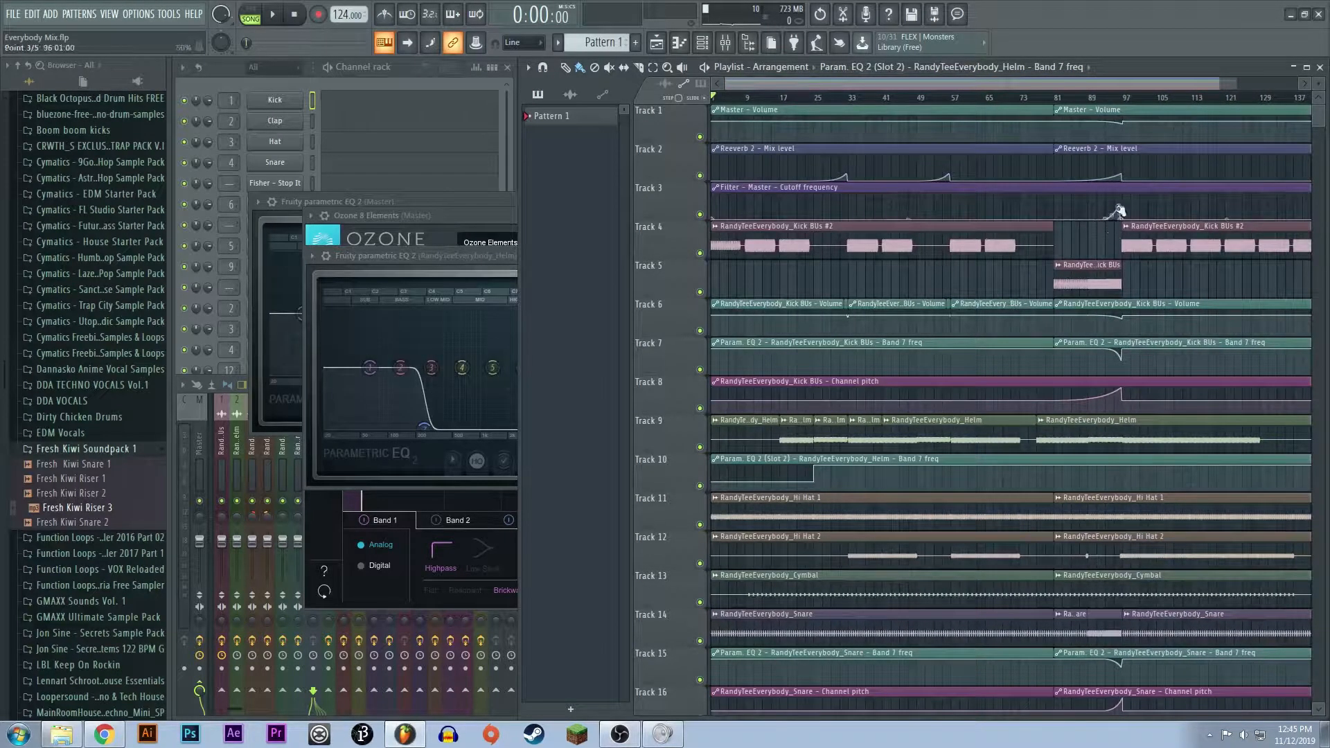
- Survey the whole song arrangement in the playlist from its first bar to its end
scroll(875, 223, "down", 4)
scroll(854, 271, "up", 4)
scroll(855, 277, "up", 1)
scroll(859, 292, "down", 3)
scroll(865, 271, "up", 3)
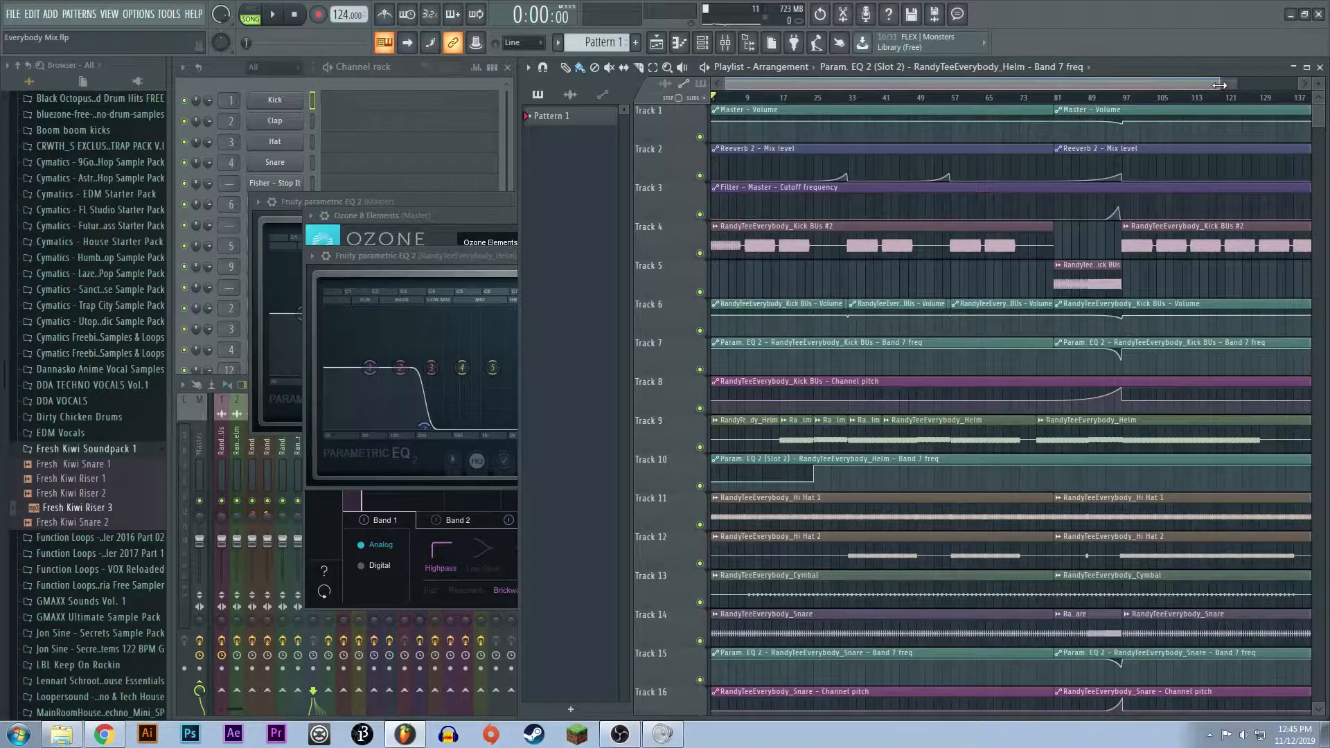
left_click_drag(1212, 86, 1304, 86)
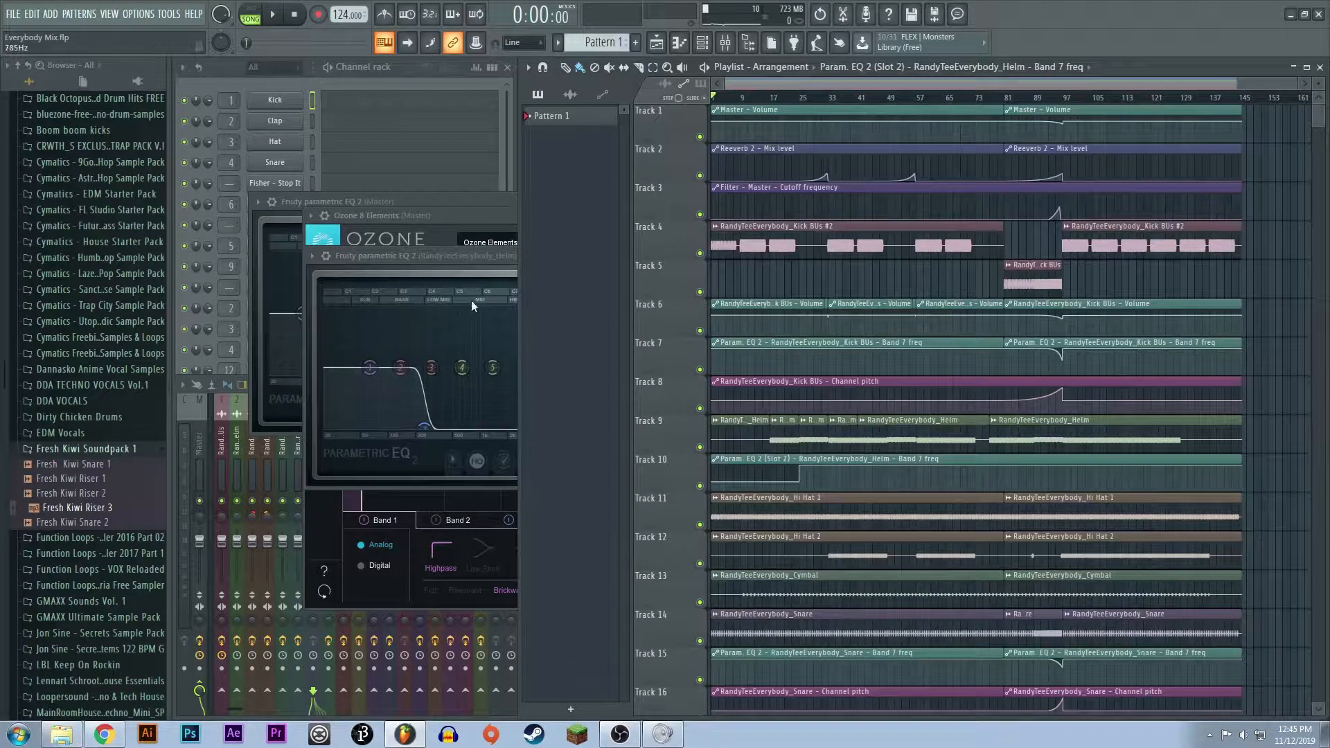
- Close the Helm track's Fruity parametric EQ 2 window and the Ozone 8 Elements window
left_click(480, 256)
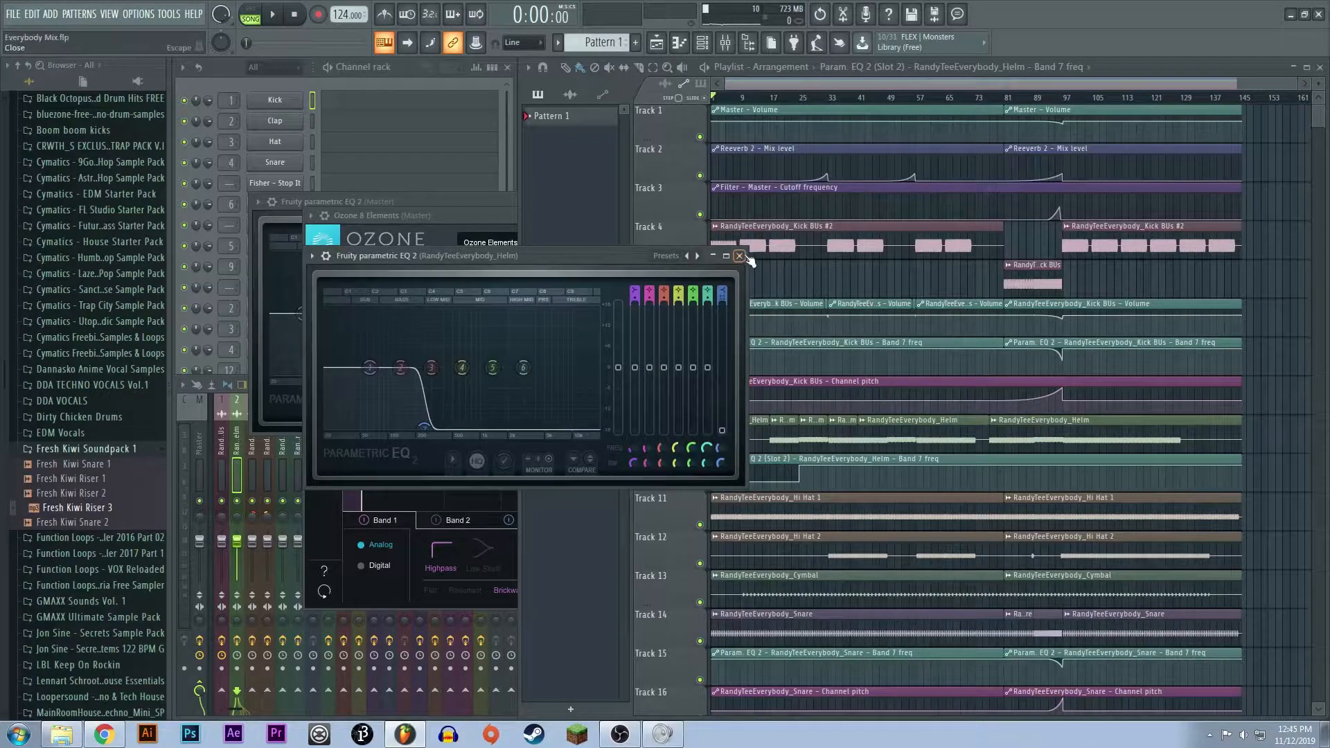
left_click(740, 256)
left_click(454, 214)
left_click(1085, 216)
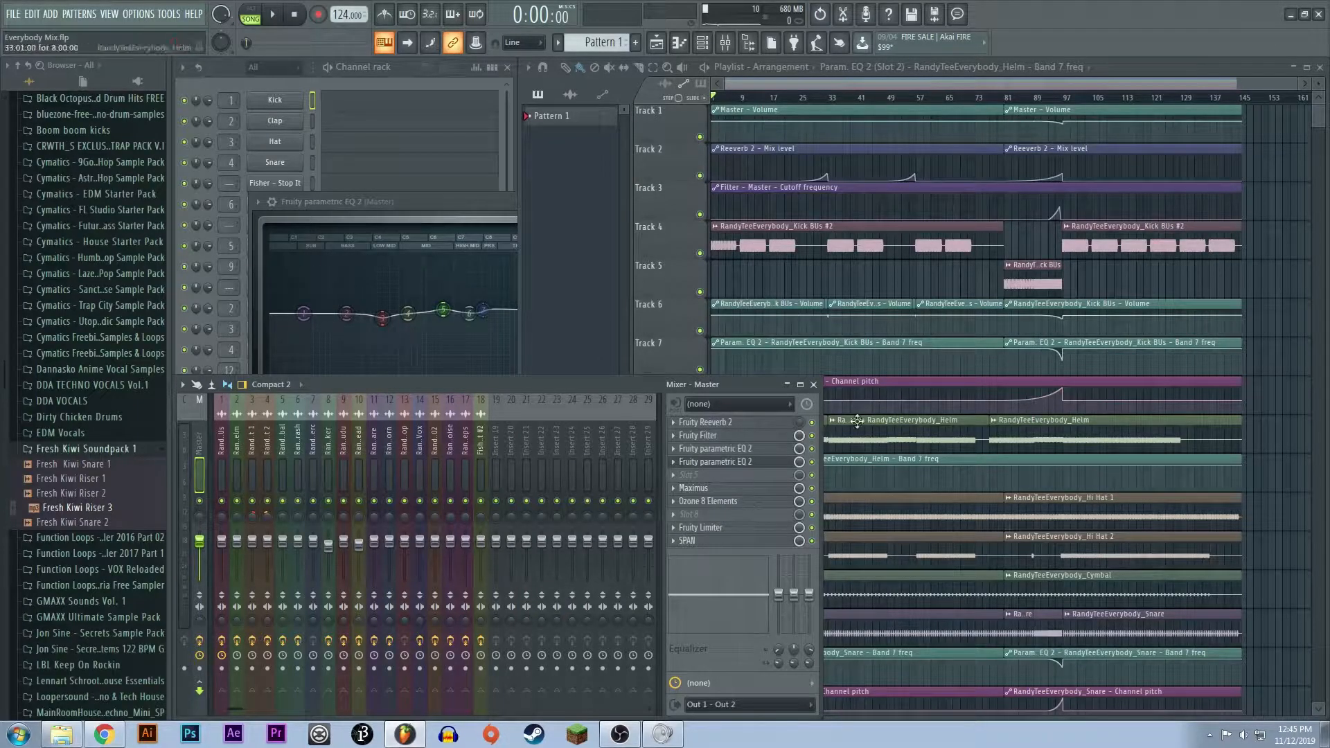
- Examine how the clips and automation are laid out across playlist tracks 1 to 27
mouse_move(1298, 85)
left_mouse_down()
mouse_move(972, 87)
mouse_move(1298, 87)
left_mouse_up()
scroll(1190, 492, "down", 2)
scroll(1104, 551, "up", 2)
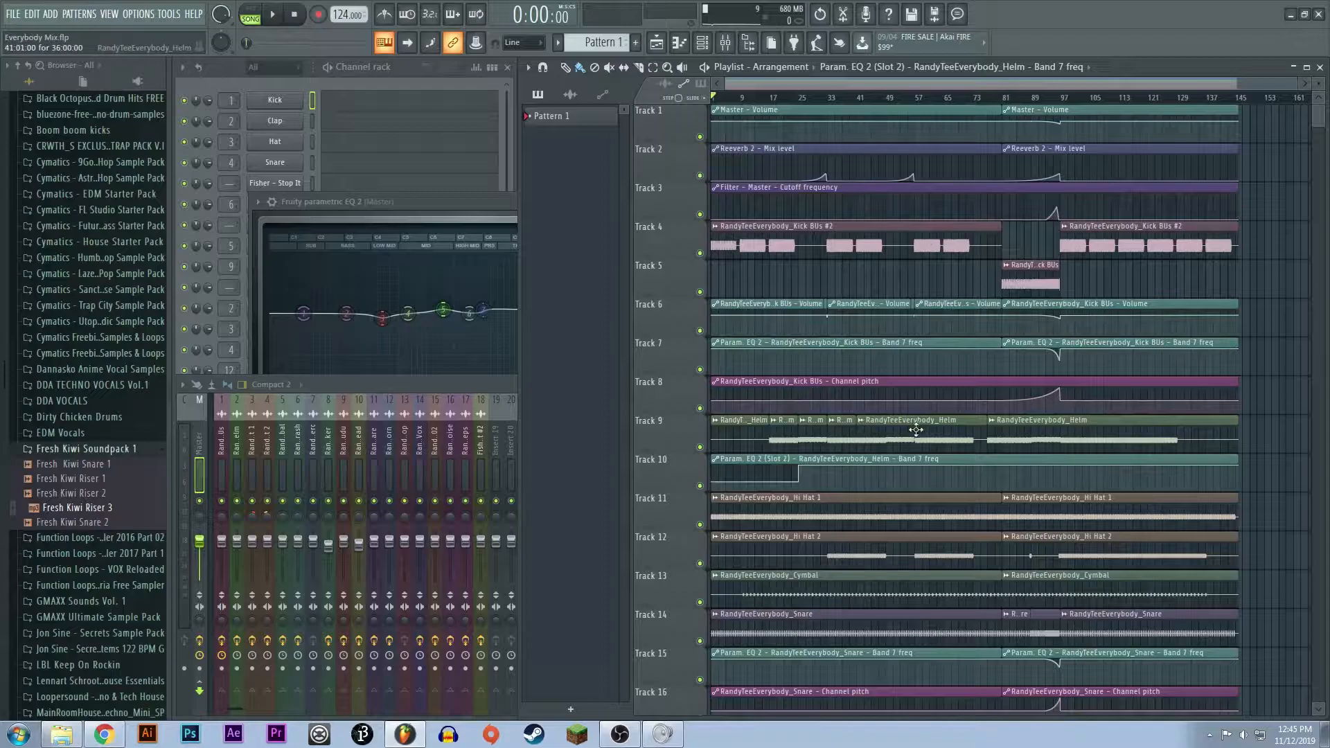
scroll(768, 331, "down", 3)
scroll(768, 331, "up", 3)
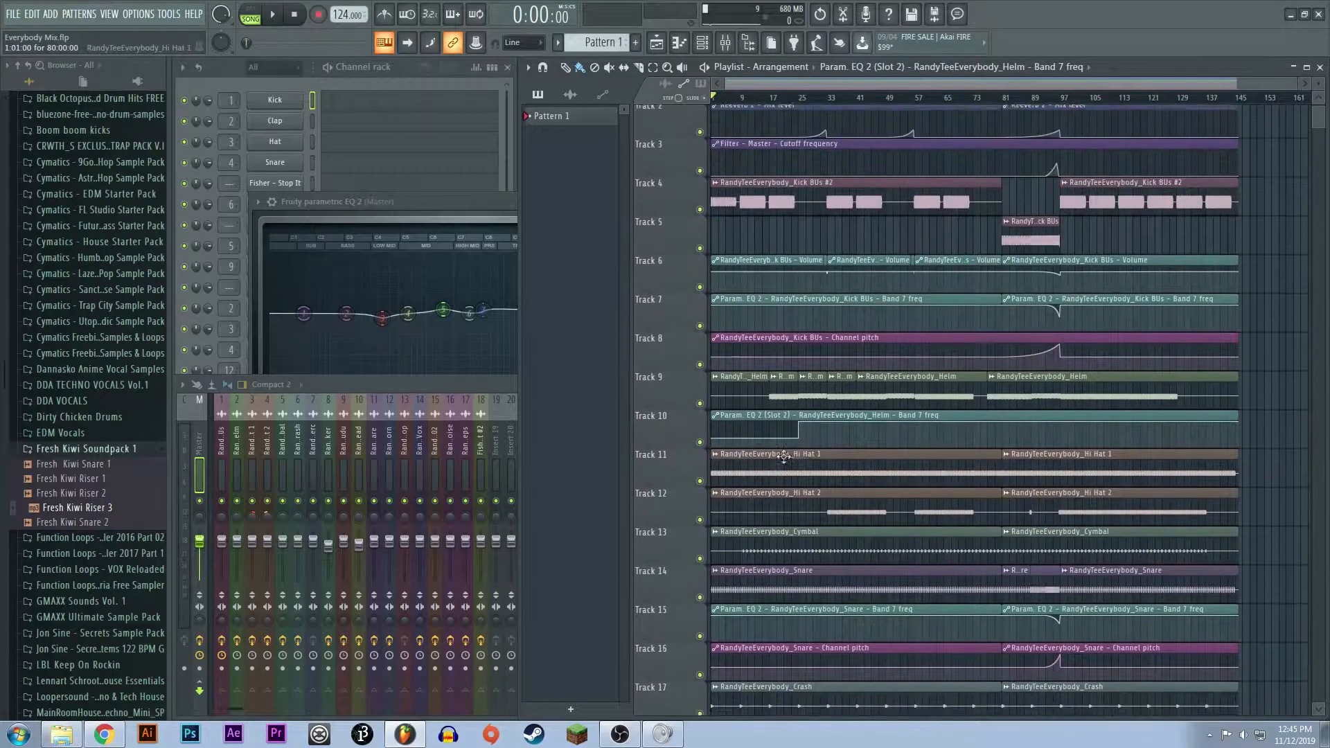
scroll(865, 455, "up", 3)
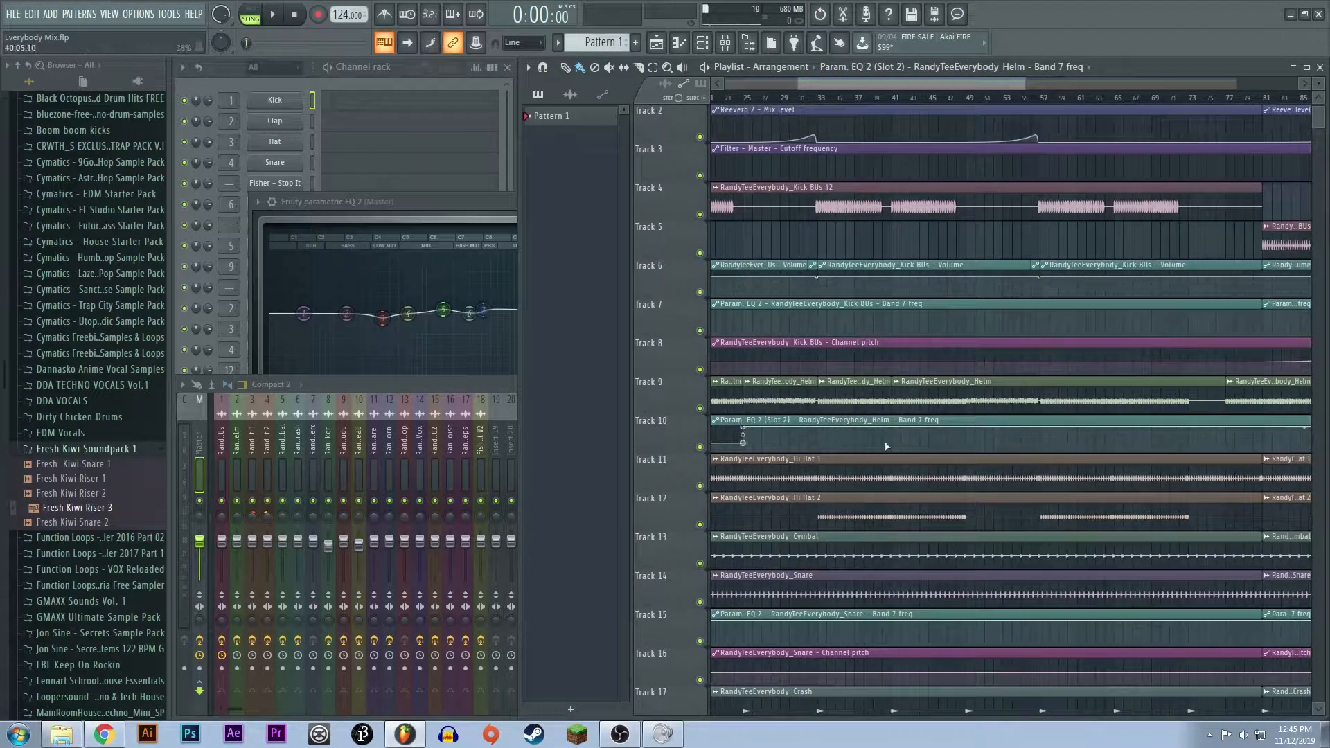
scroll(937, 583, "down", 6)
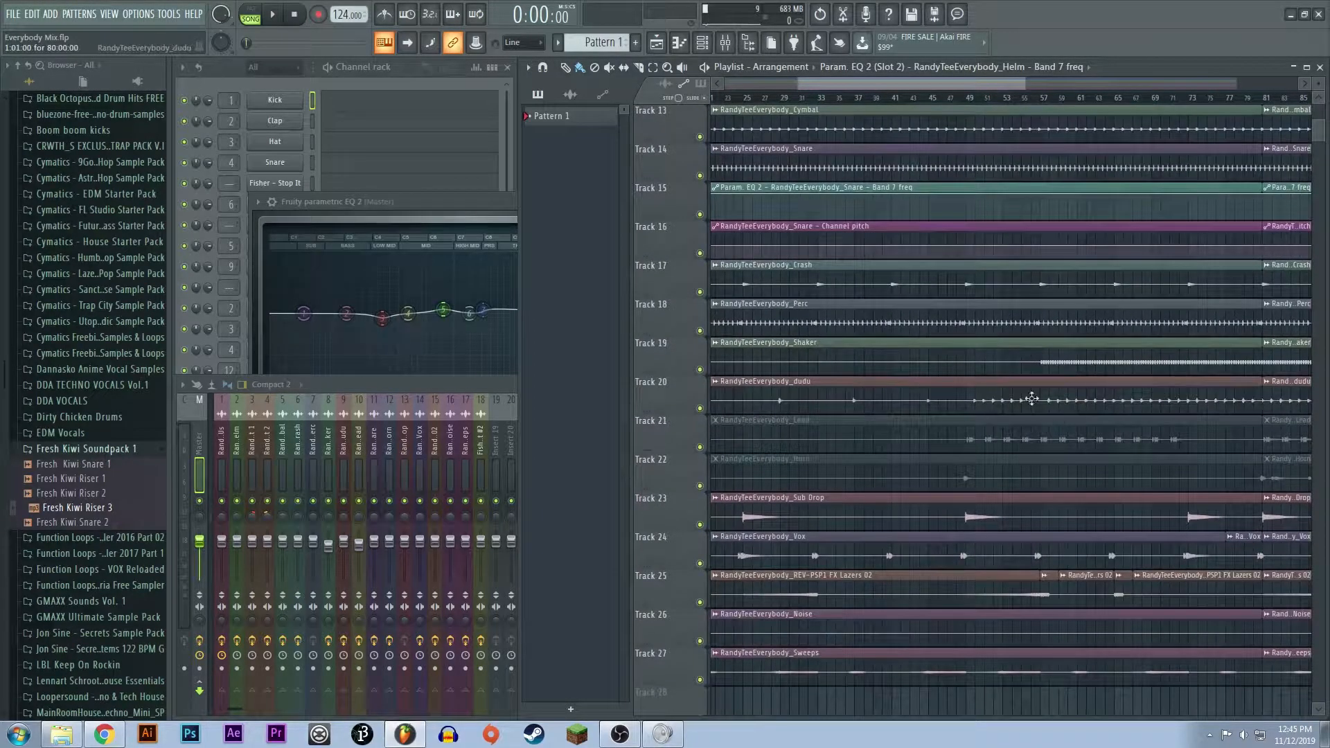
scroll(947, 464, "down", 3)
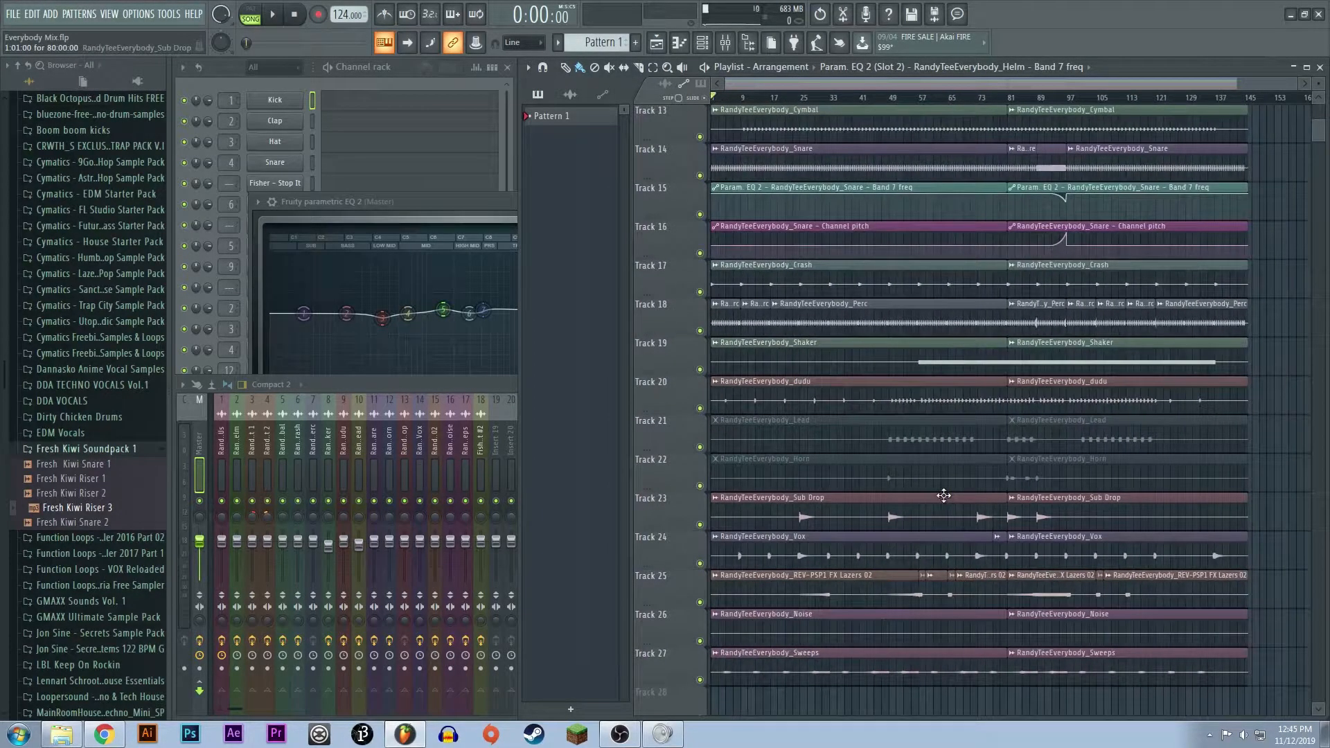
scroll(943, 495, "up", 6)
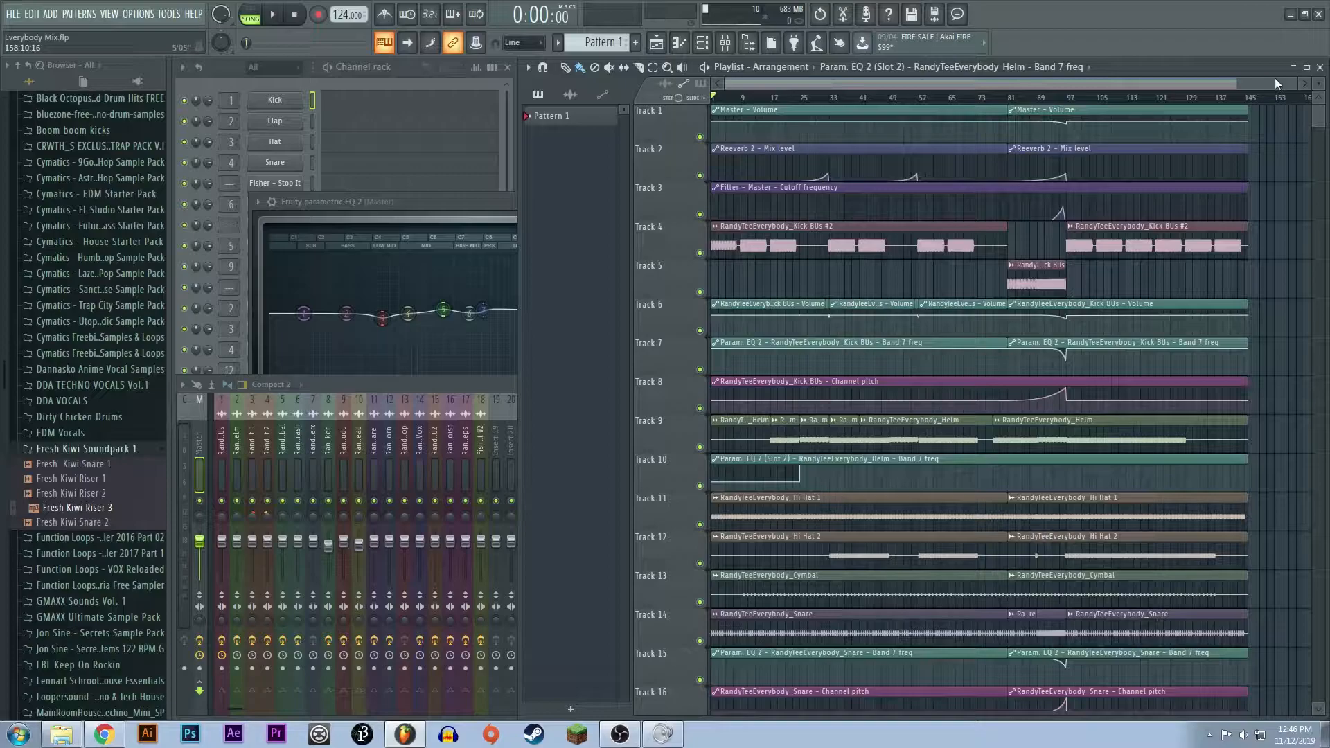
- Examine the song's opening section, bars 1 to 25, across the playlist tracks
left_click_drag(1295, 83, 914, 84)
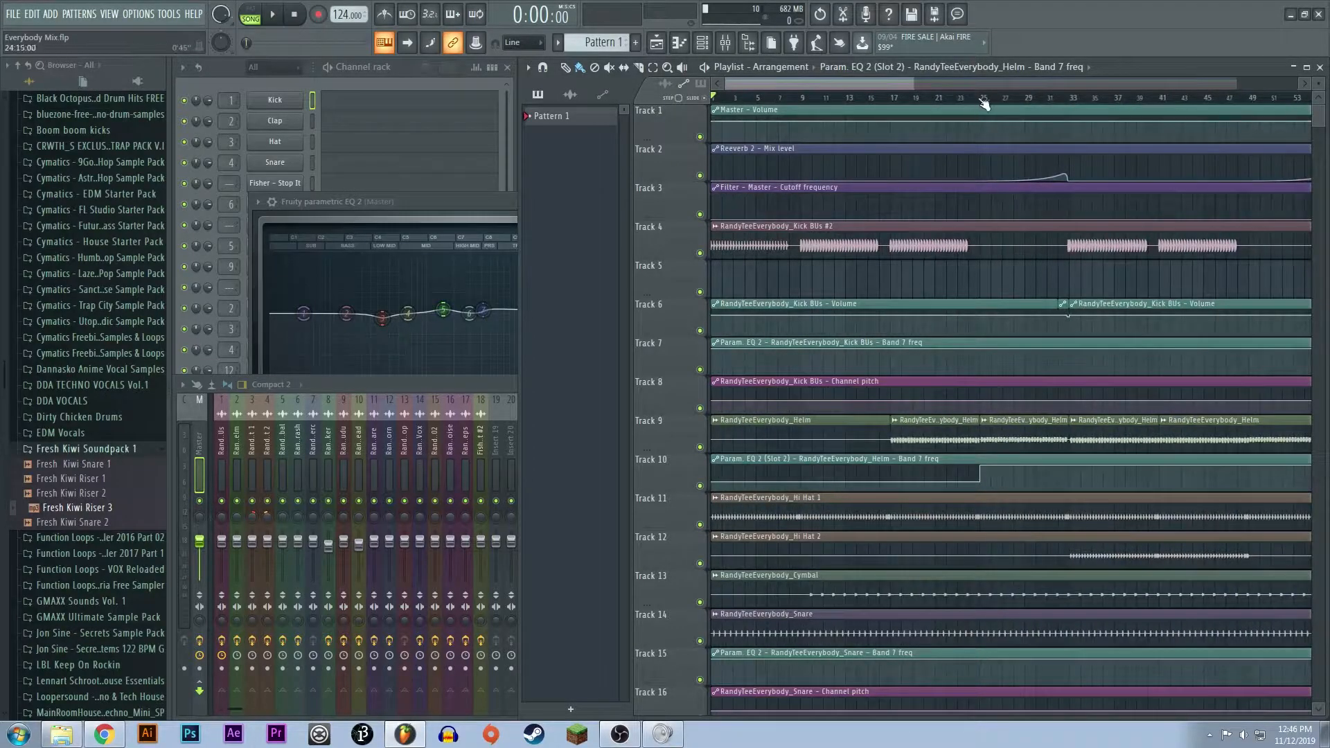
left_click_drag(988, 102, 556, 109)
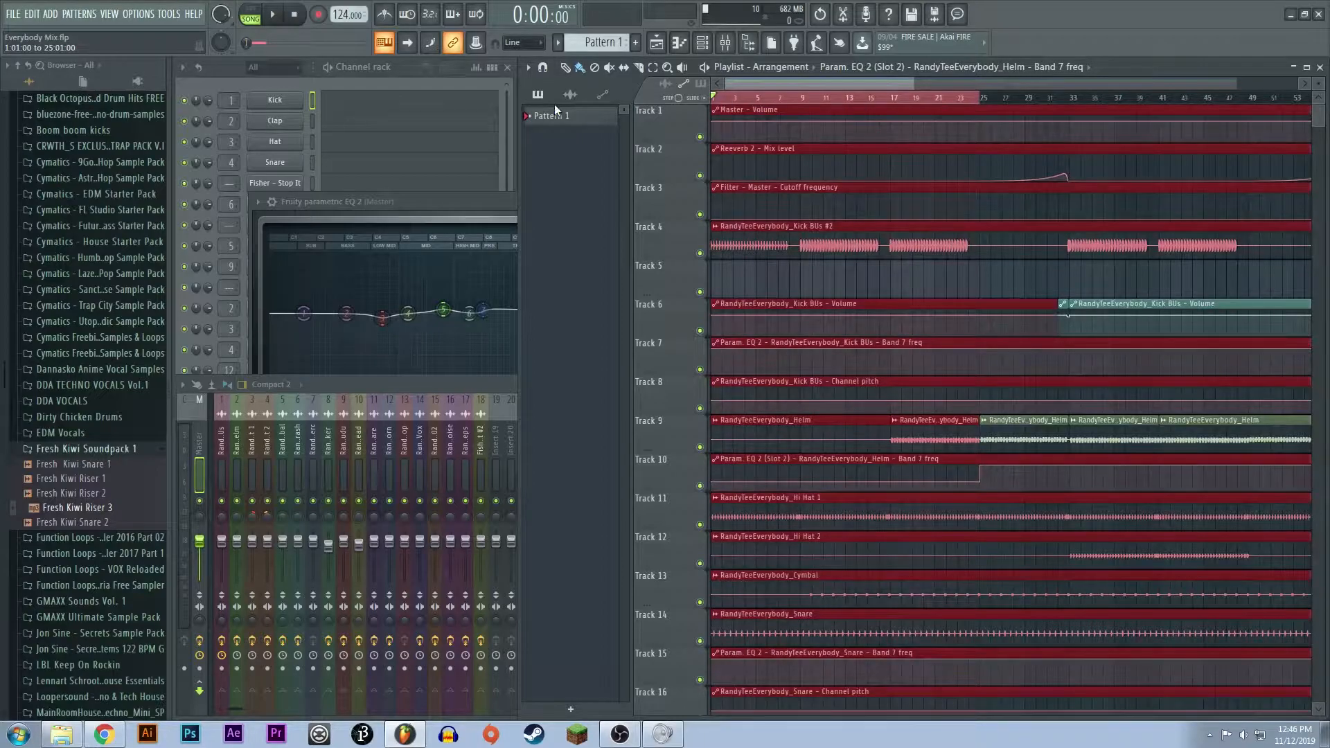
left_click(570, 95)
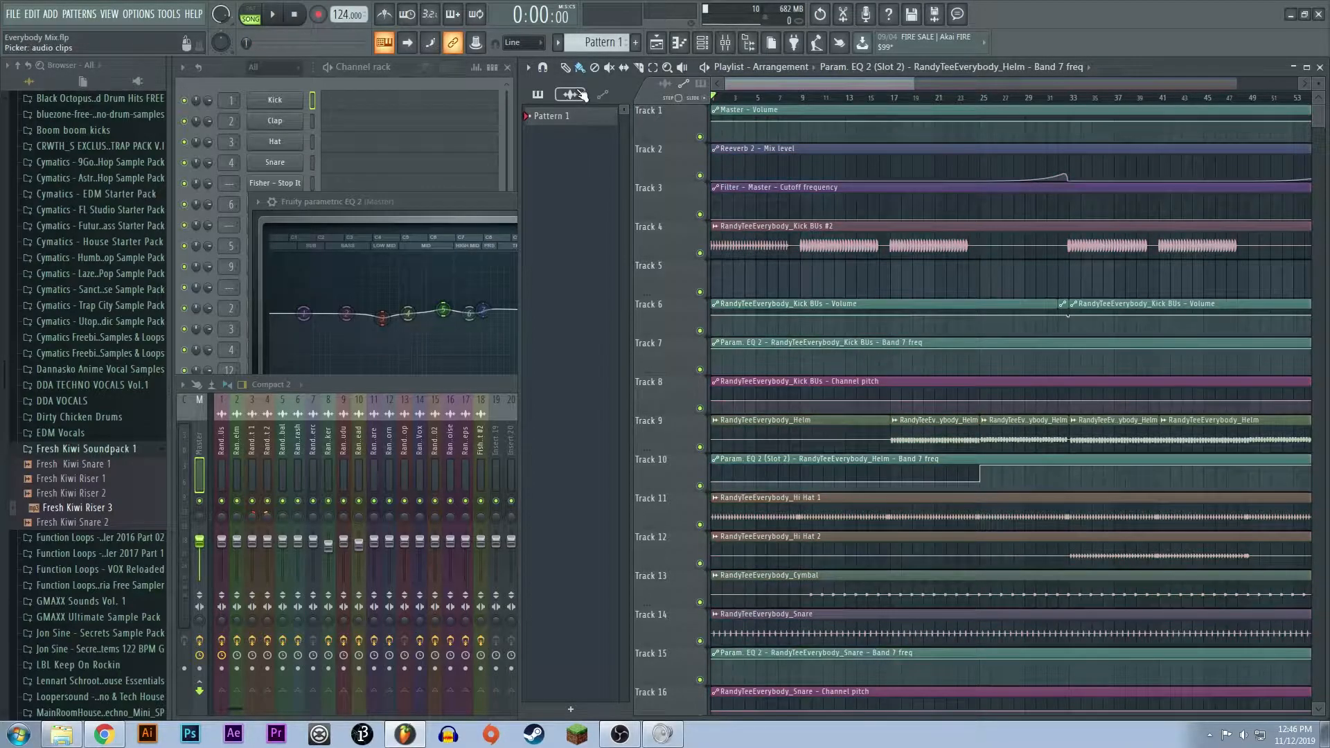
left_click_drag(898, 102, 693, 114)
scroll(730, 387, "down", 10)
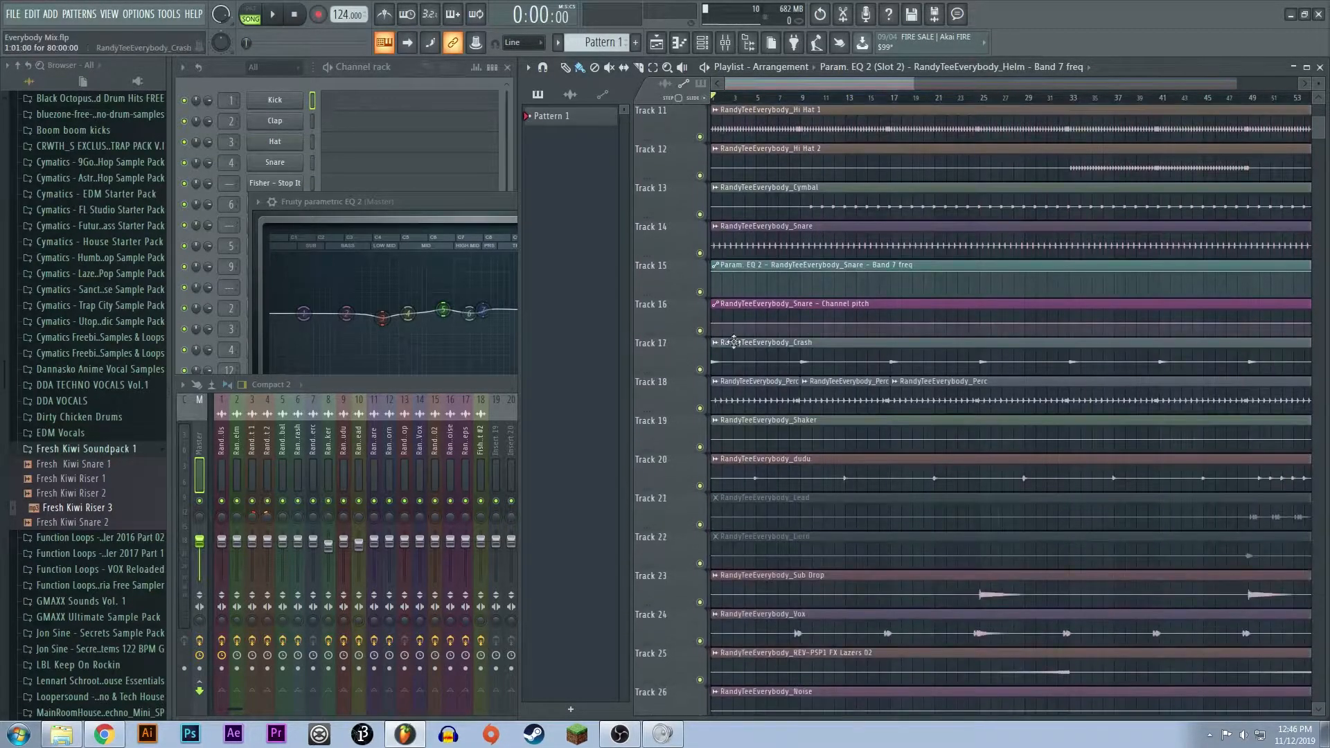
scroll(730, 387, "up", 10)
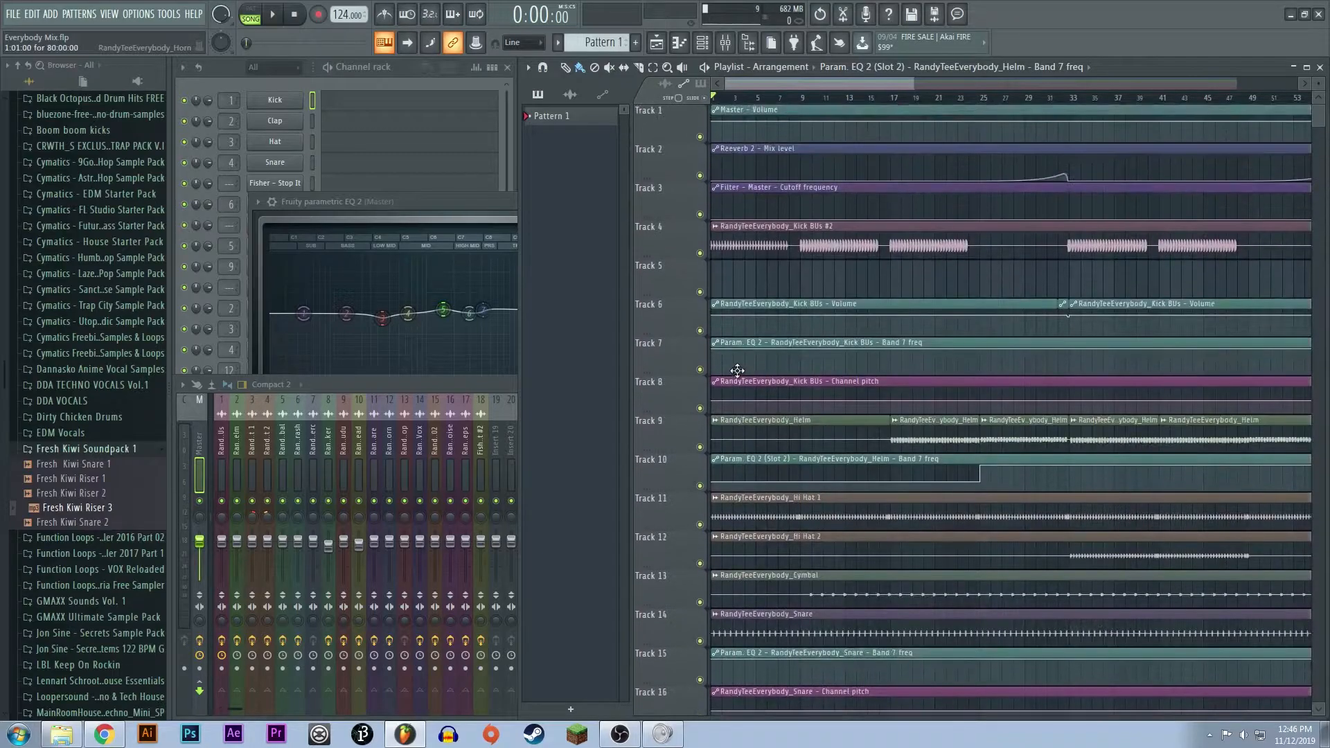
- Listen to the song's opening bars and open the sample settings of the Kick BUs #2 clip on Track 4
key("space")
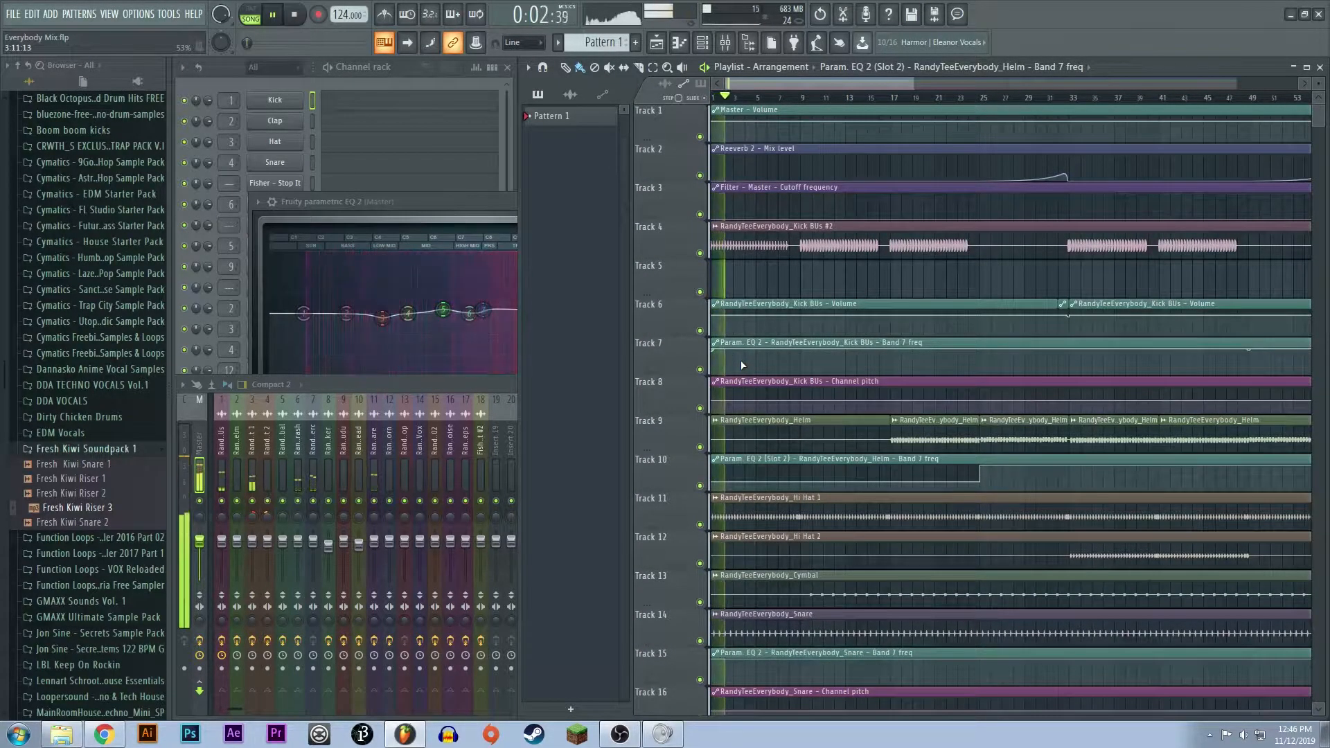
key("space")
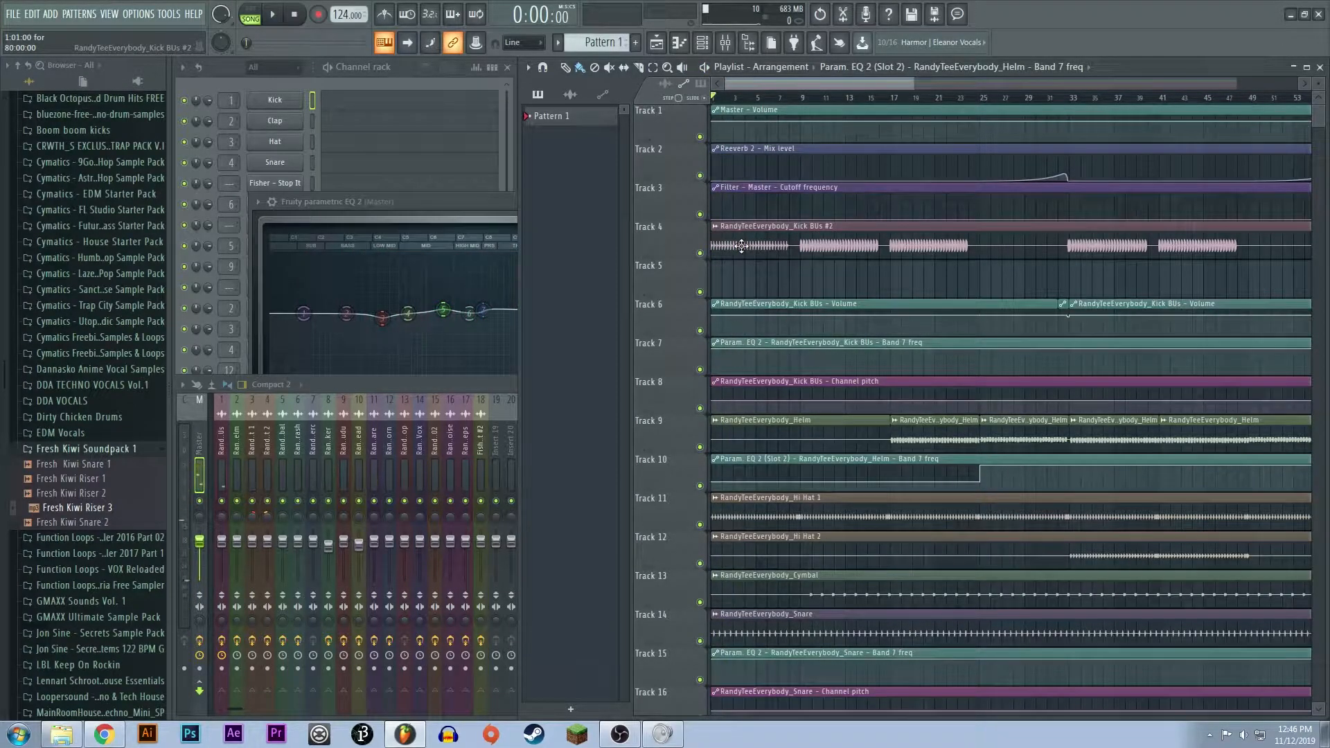
double_click(741, 246)
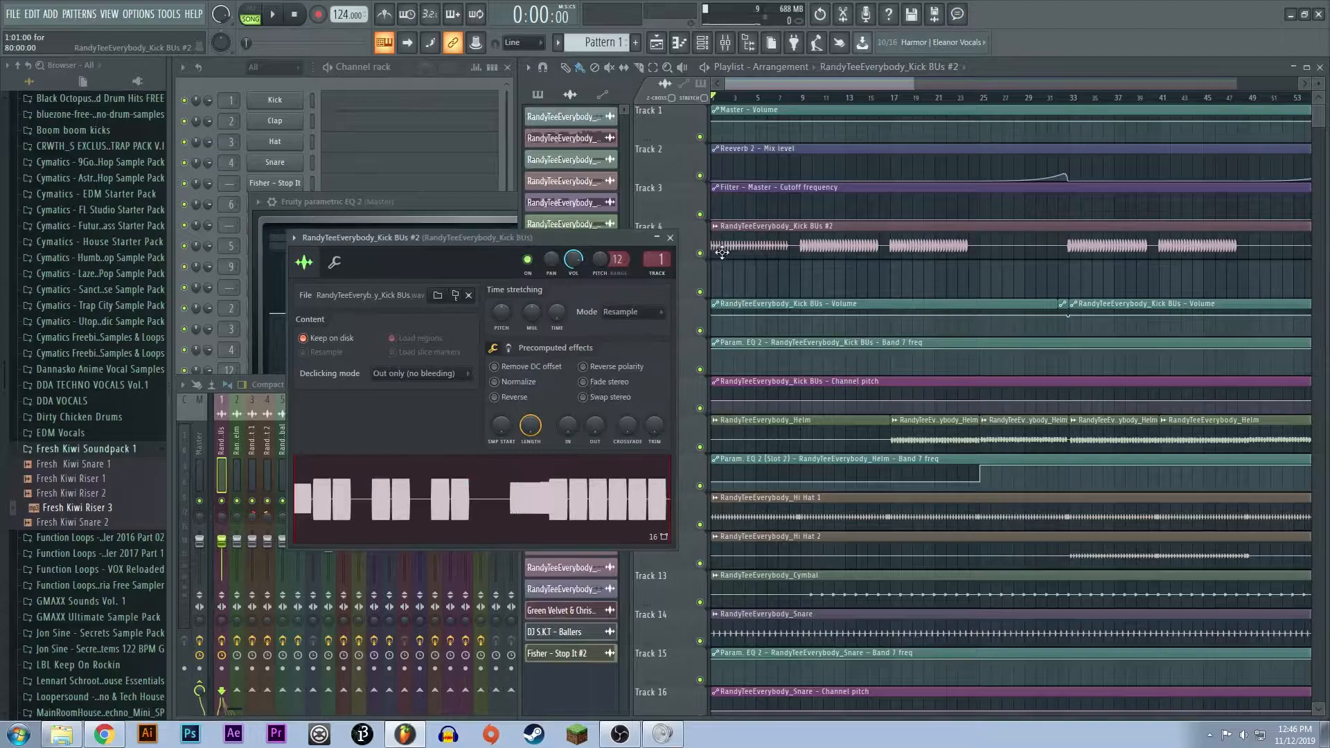
key("space")
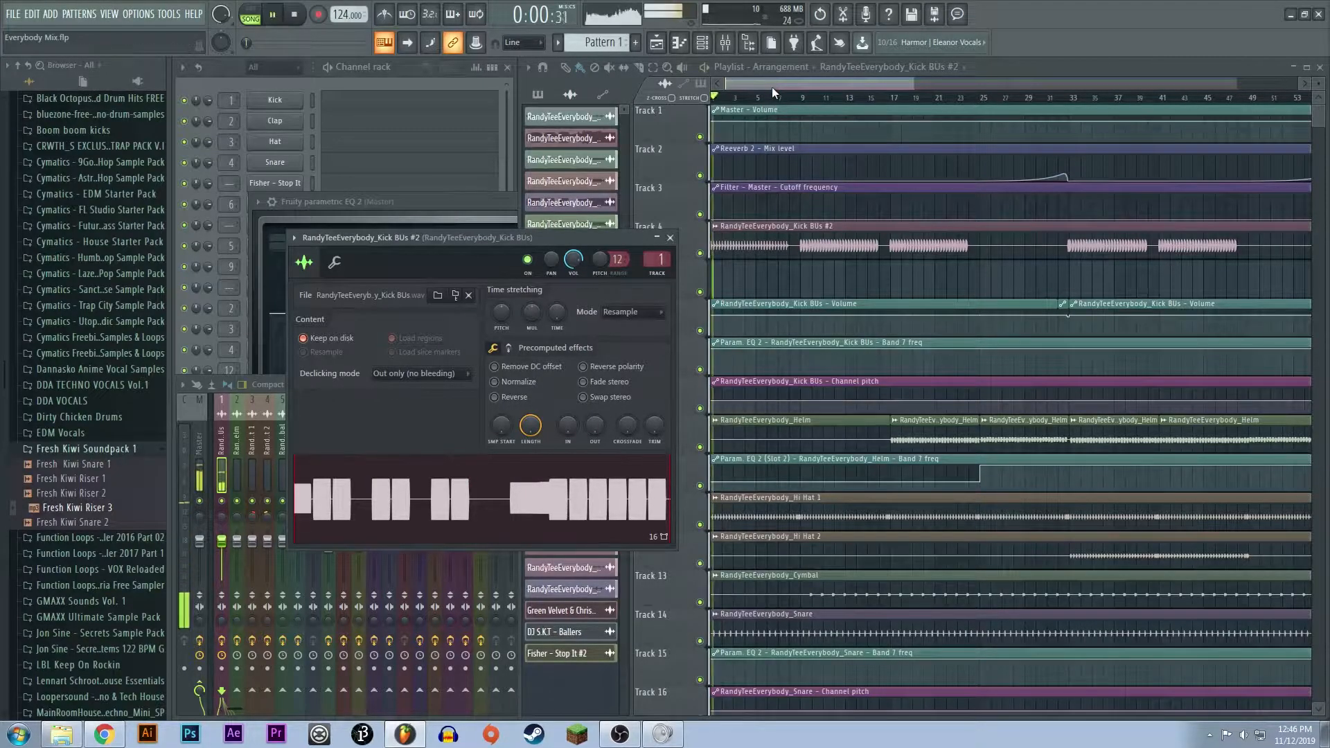
key("space")
- Listen to the arrangement from bar 9, where the full kick section on Track 4 begins
left_click(802, 98)
scroll(838, 408, "down", 13)
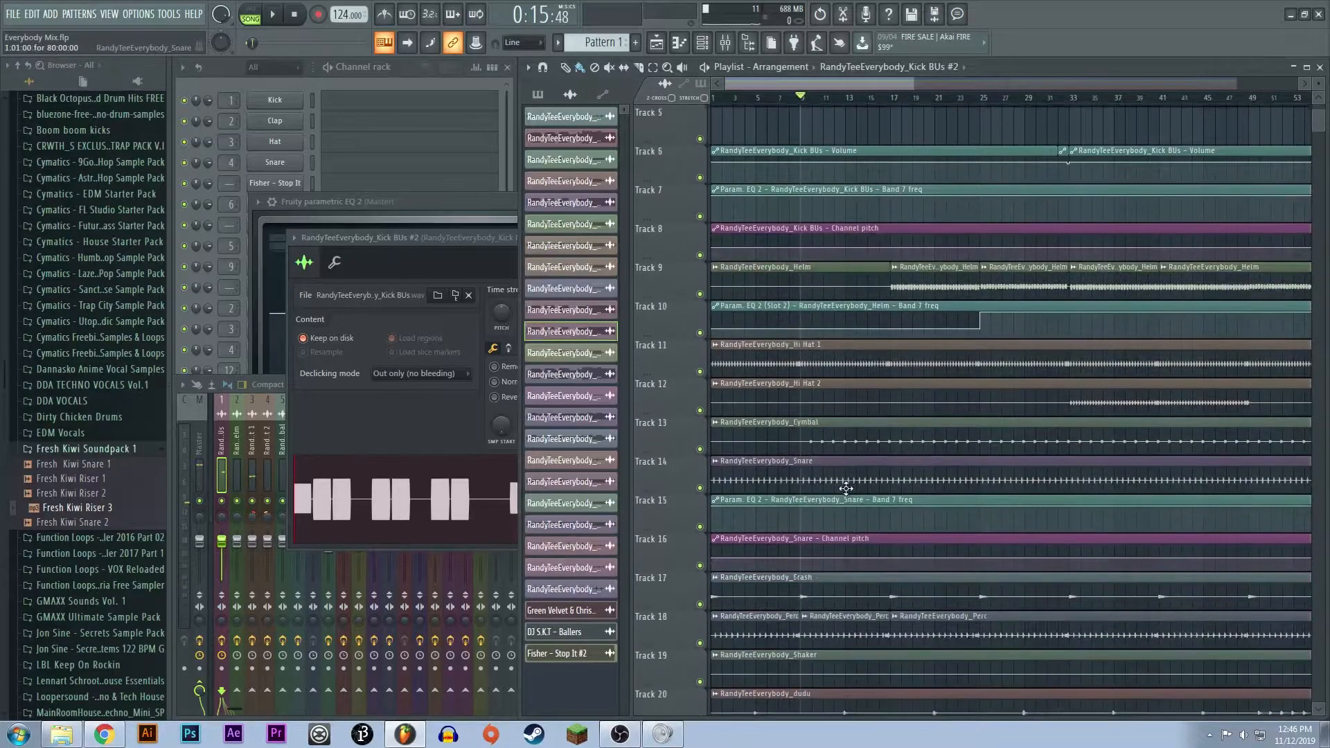
scroll(840, 487, "up", 13)
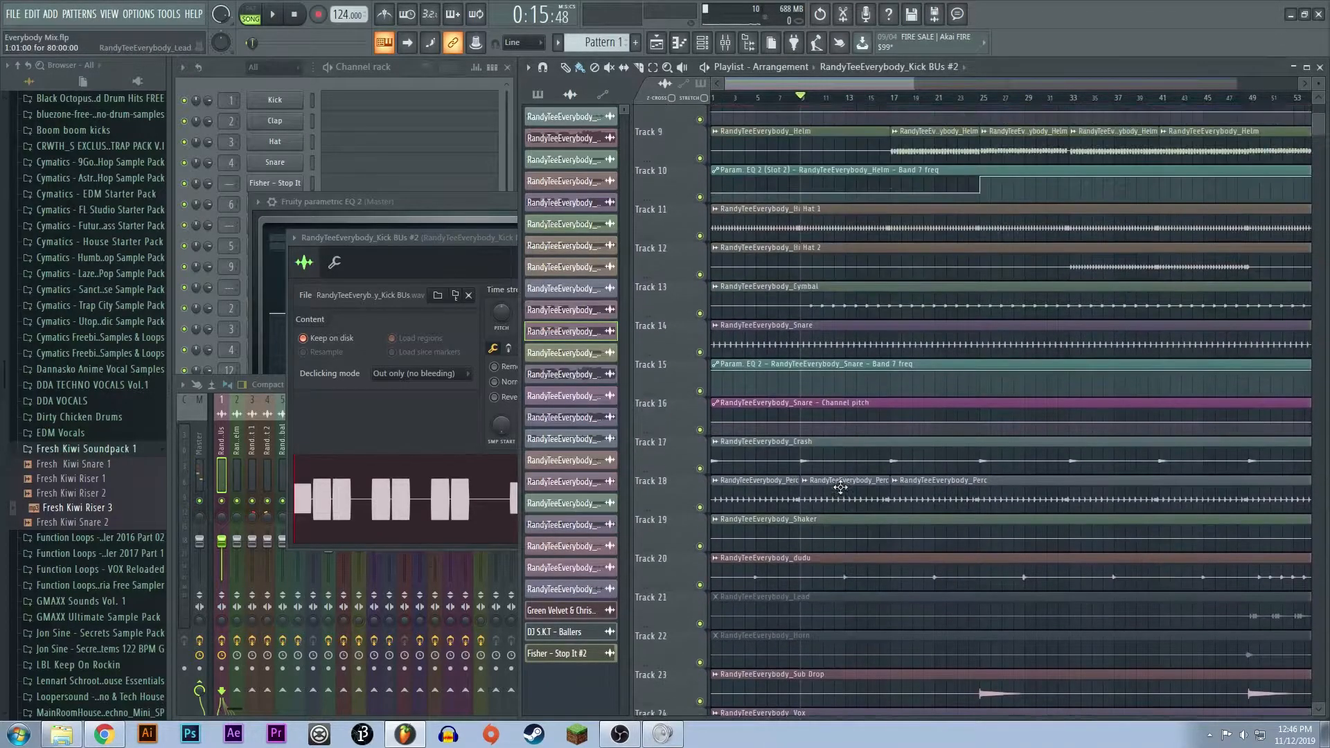
scroll(861, 276, "up", 4)
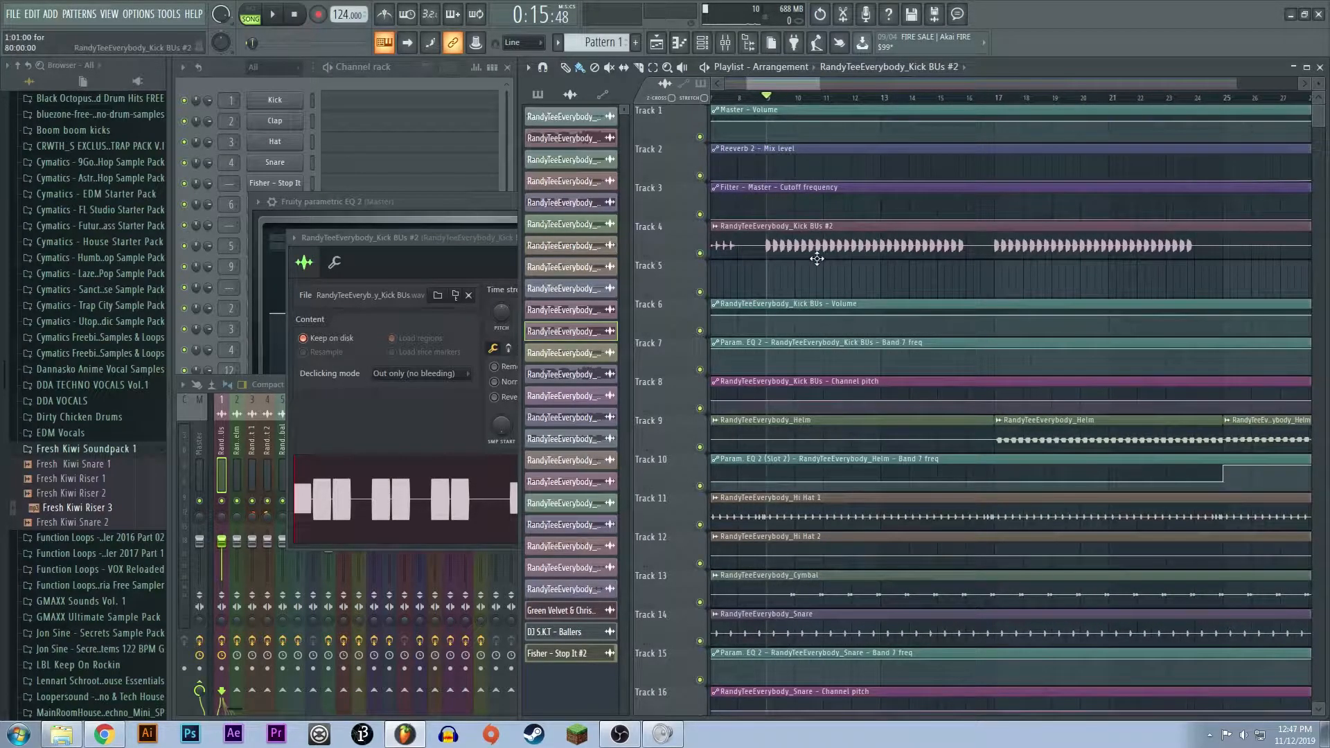
key("space")
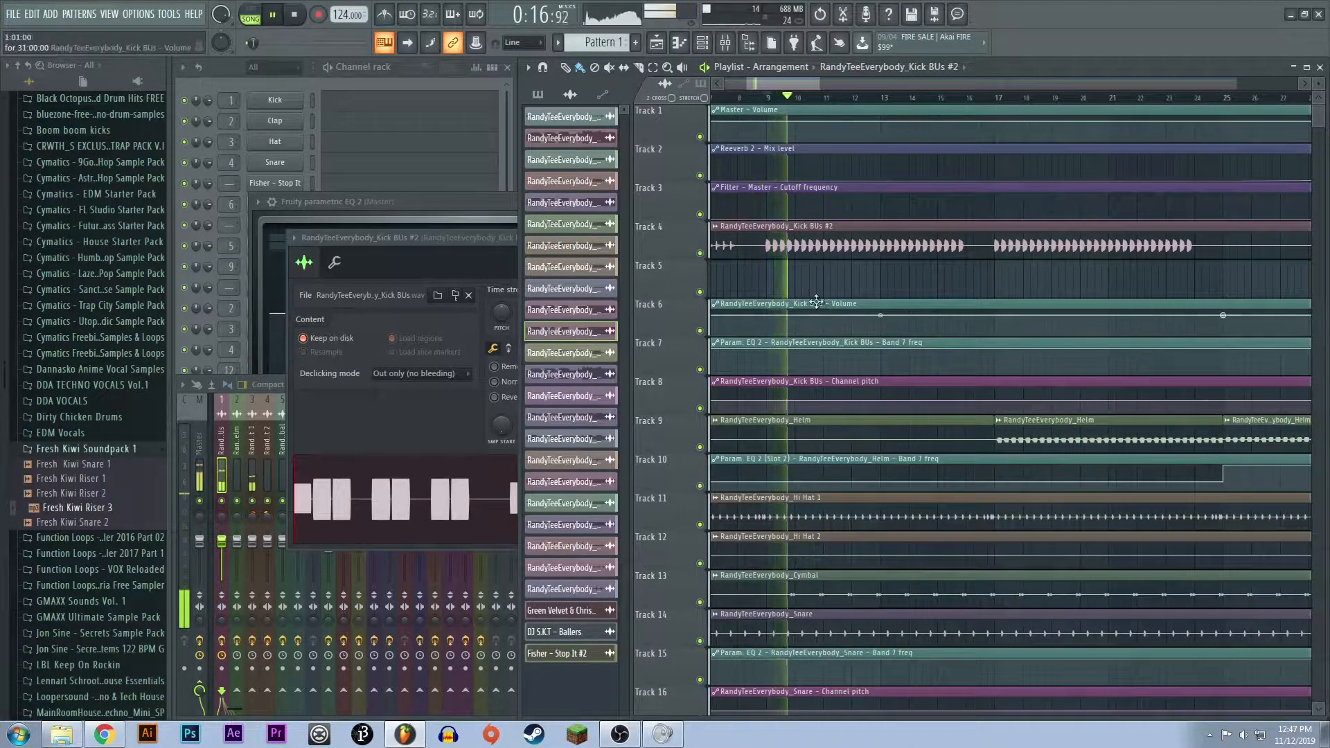
scroll(803, 281, "down", 4)
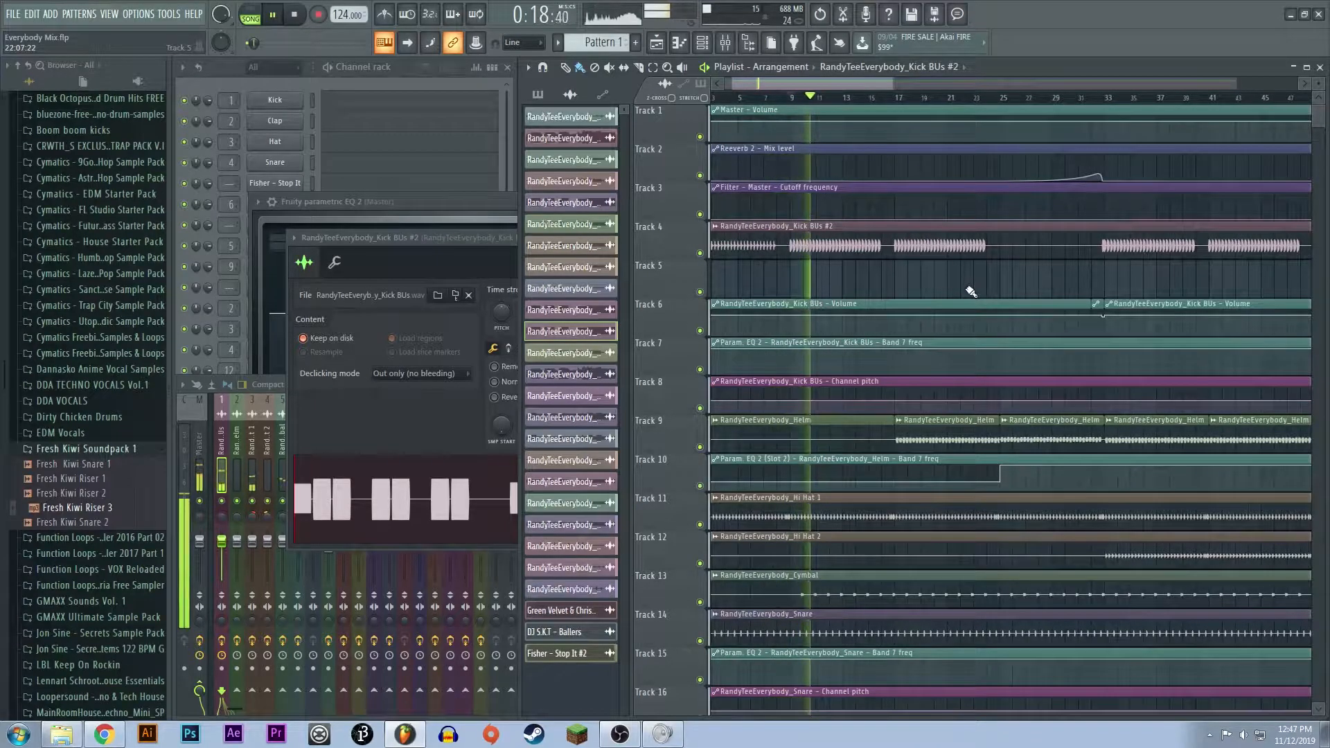
key("space")
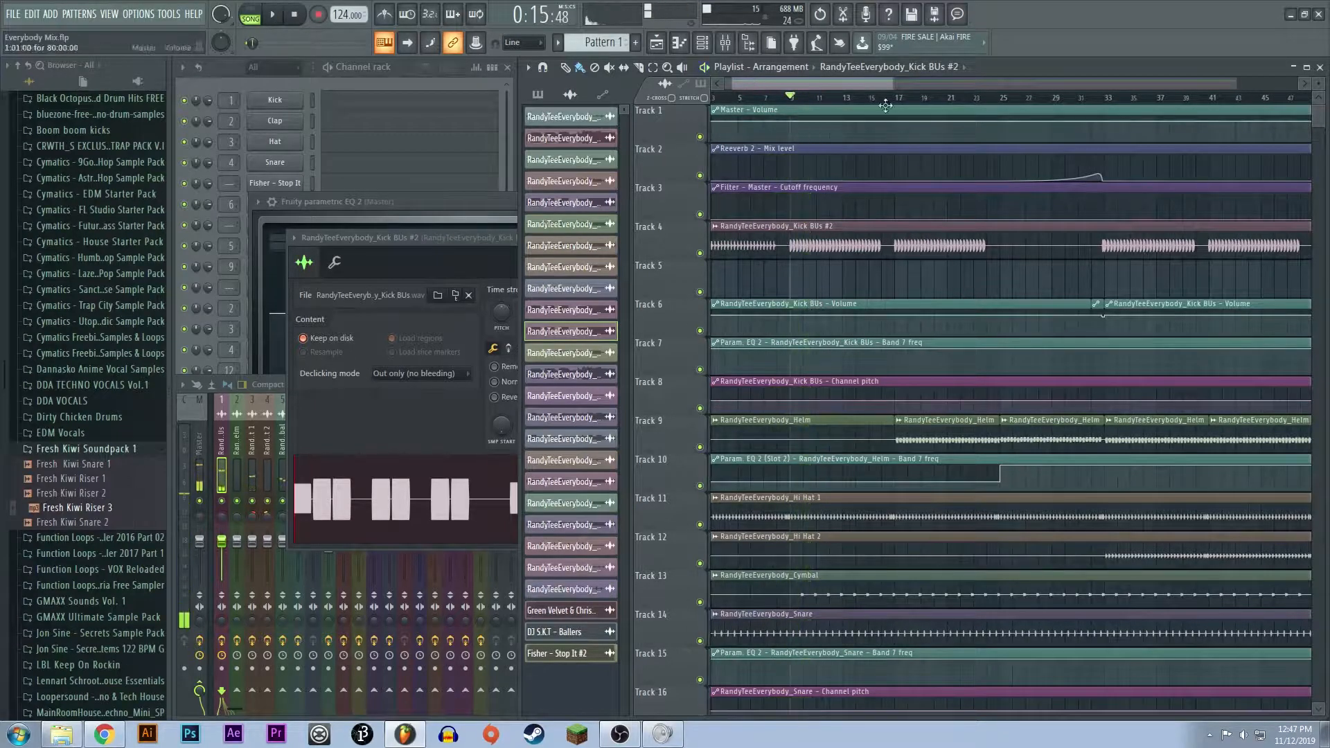
- Move the playback position to bar 16 and open the sample settings of the Helm clip on Track 9
left_click(891, 97)
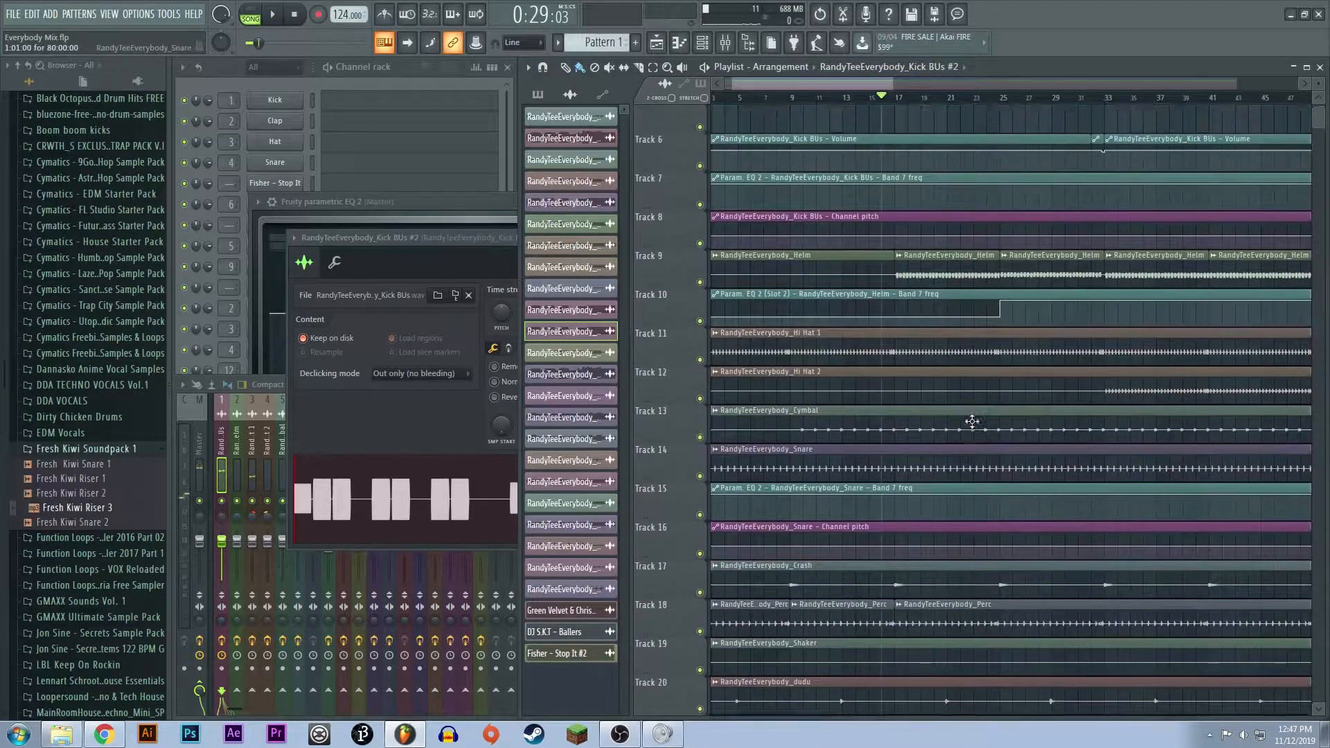
scroll(968, 388, "down", 4)
left_click(973, 270)
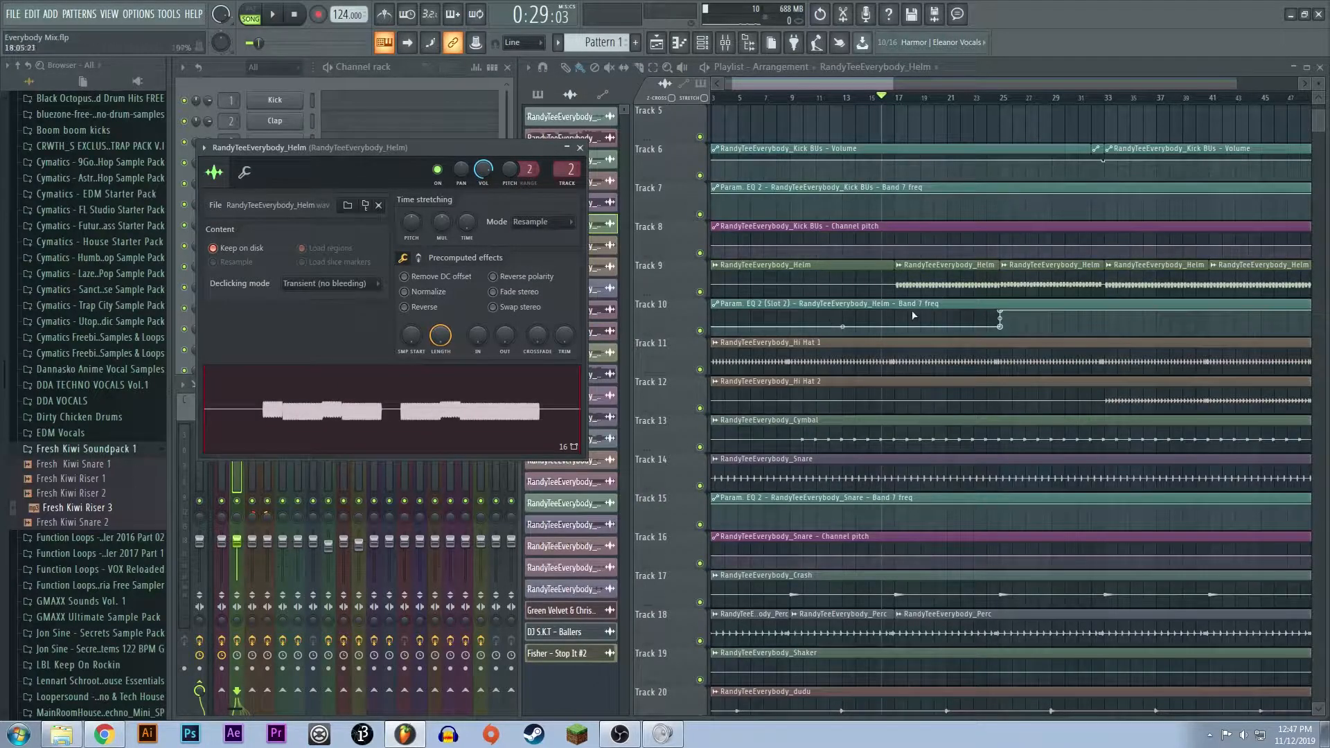
left_click(931, 272)
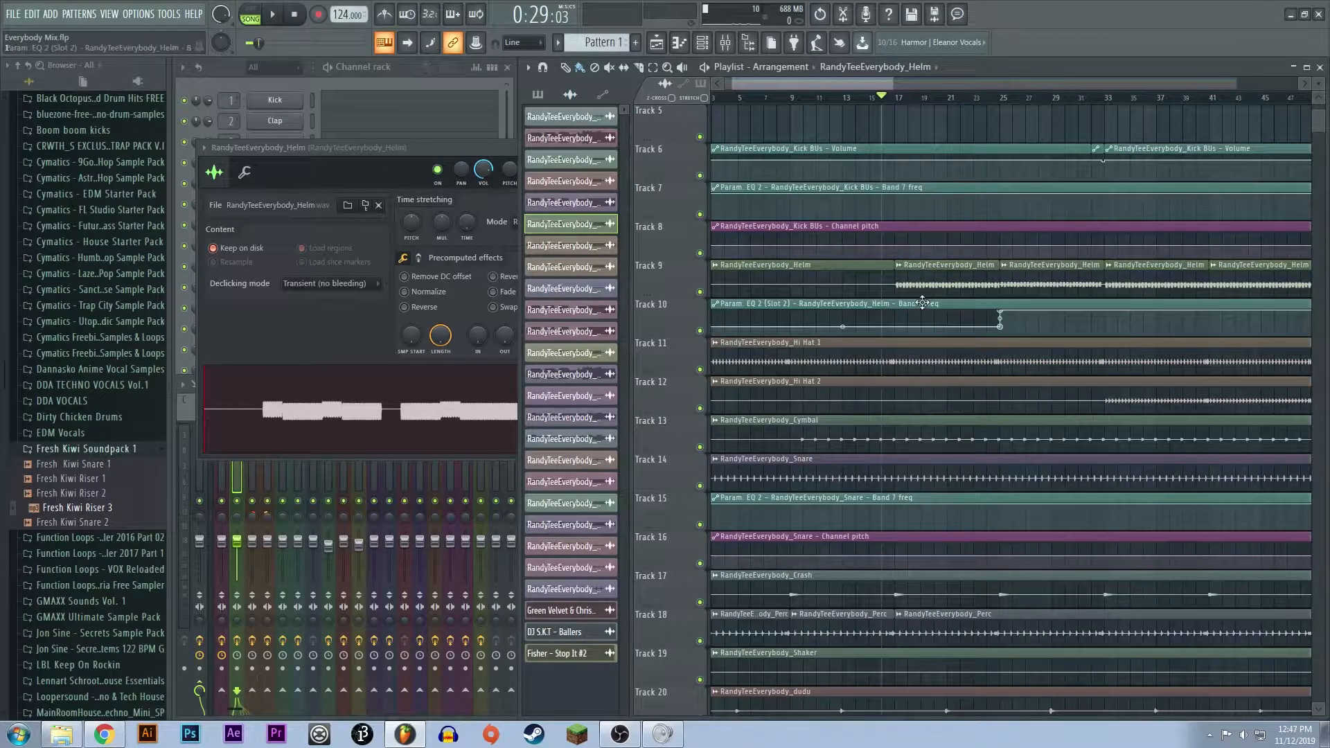
- Open the Fruity parametric EQ 2 on the Helm mixer track and listen to the Helm part entering from bar 16
left_click(725, 43)
left_click(885, 294)
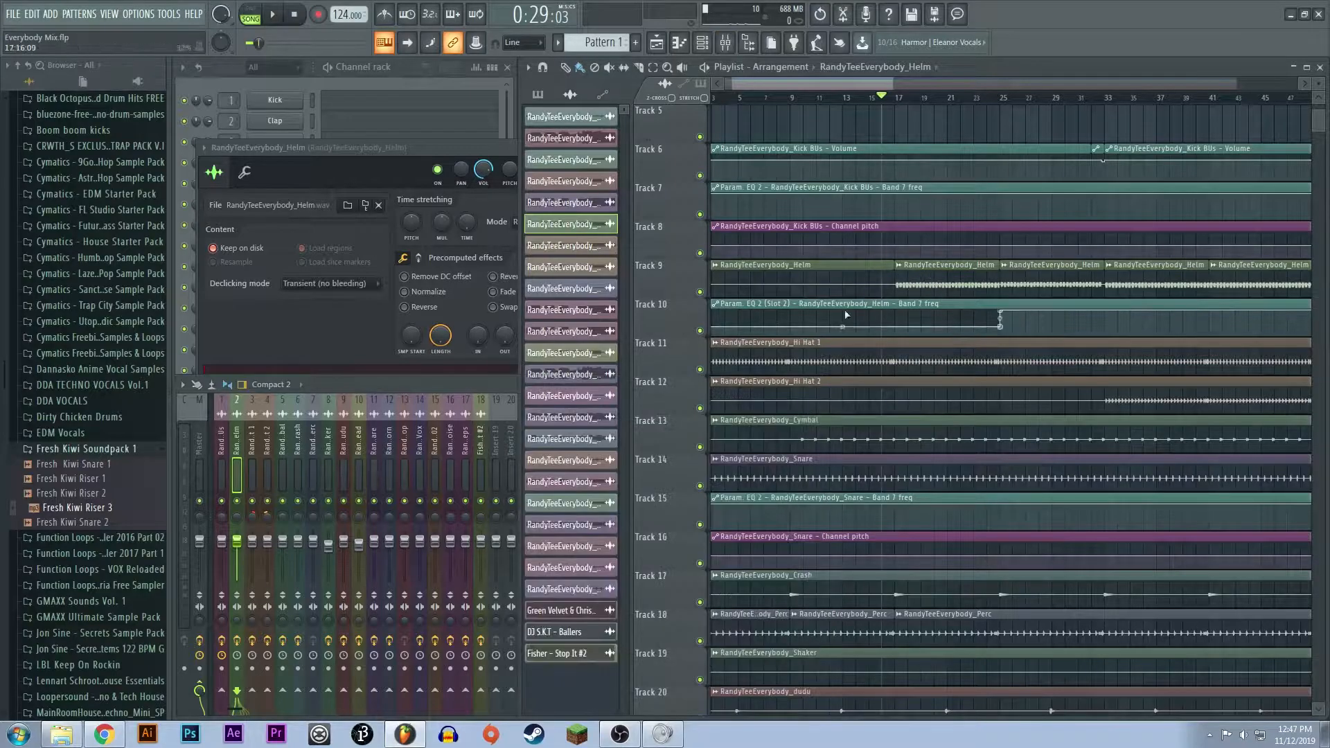
left_click(272, 476)
left_click(742, 436)
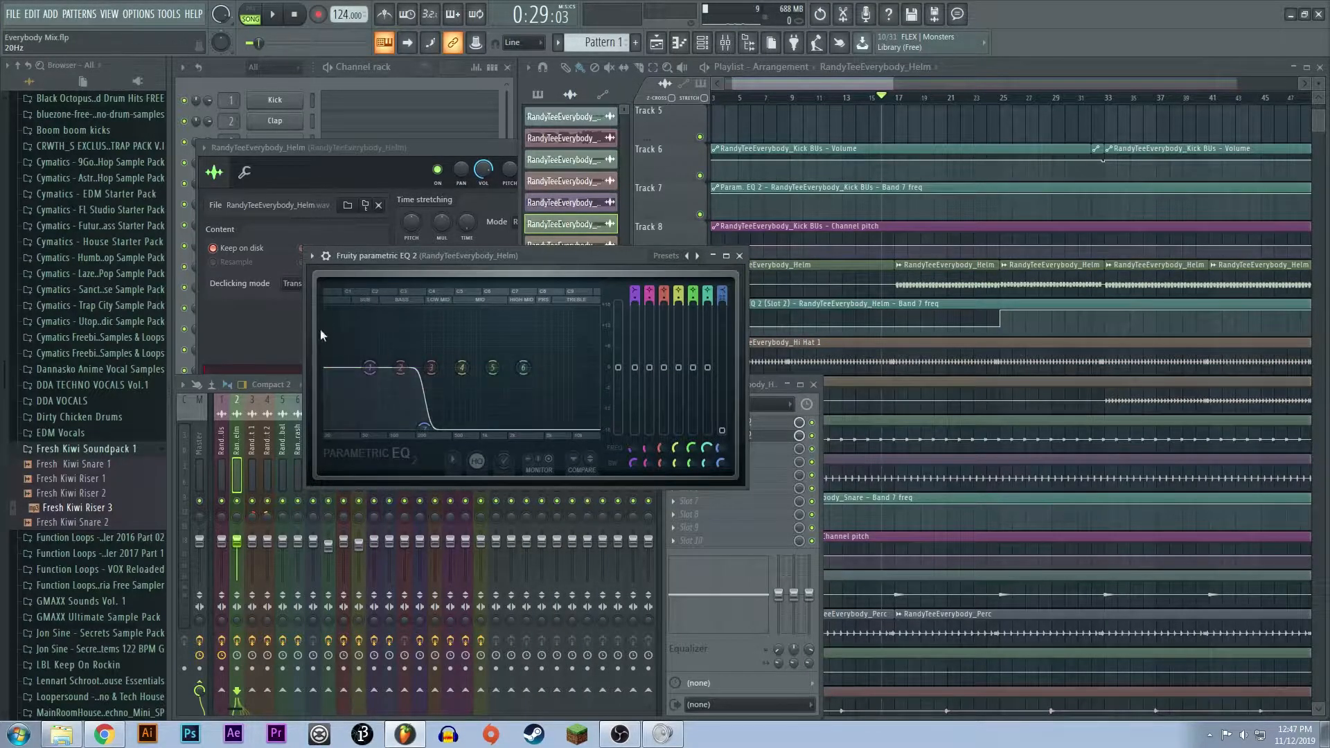
key("space")
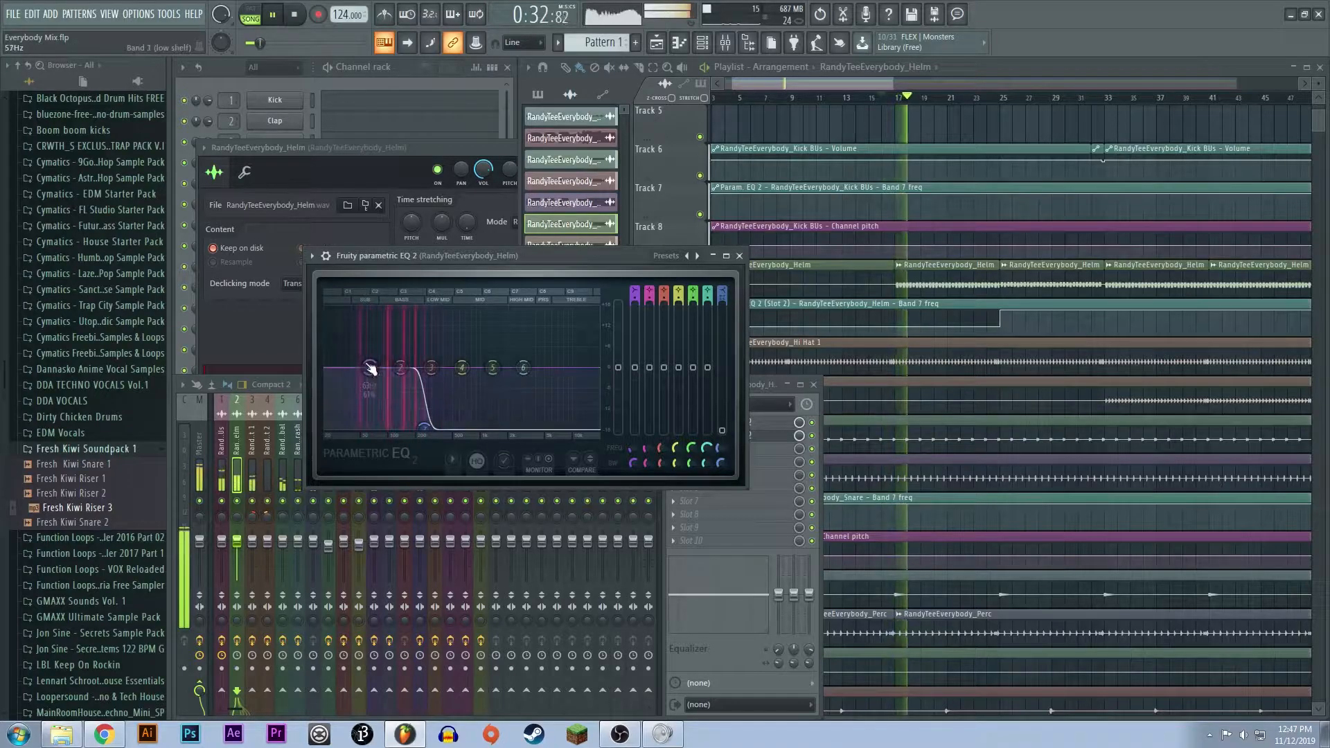
key("space")
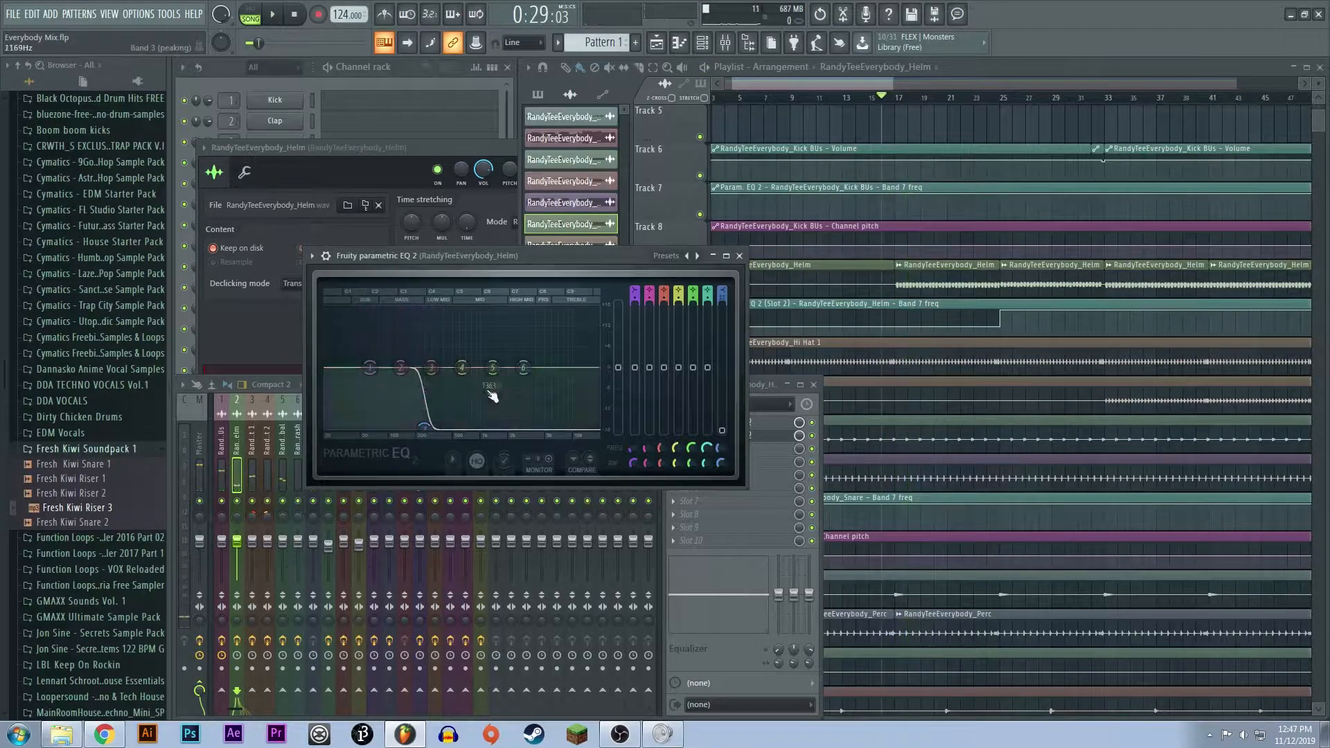
- Move the playback position to bar 25 and bring the Helm EQ window fully into view to examine its filter curve
left_click(1003, 98)
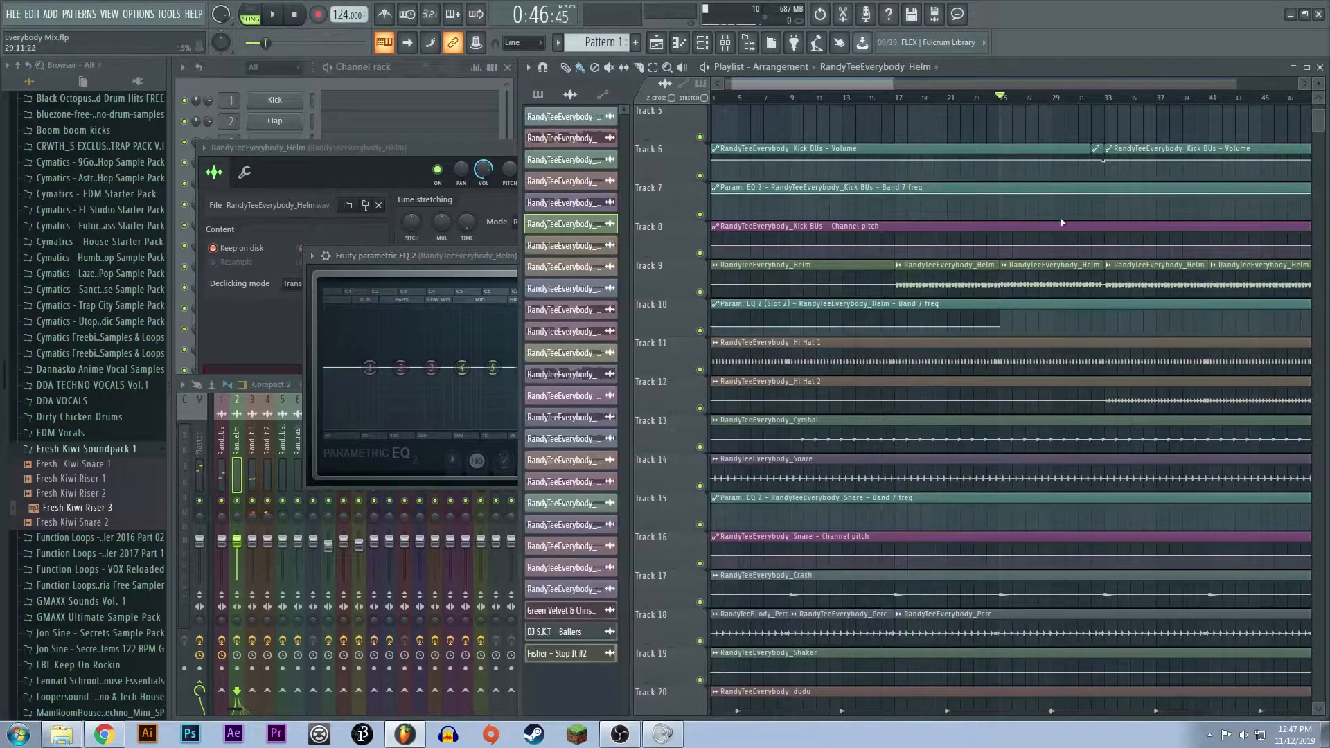
scroll(1045, 190, "up", 4)
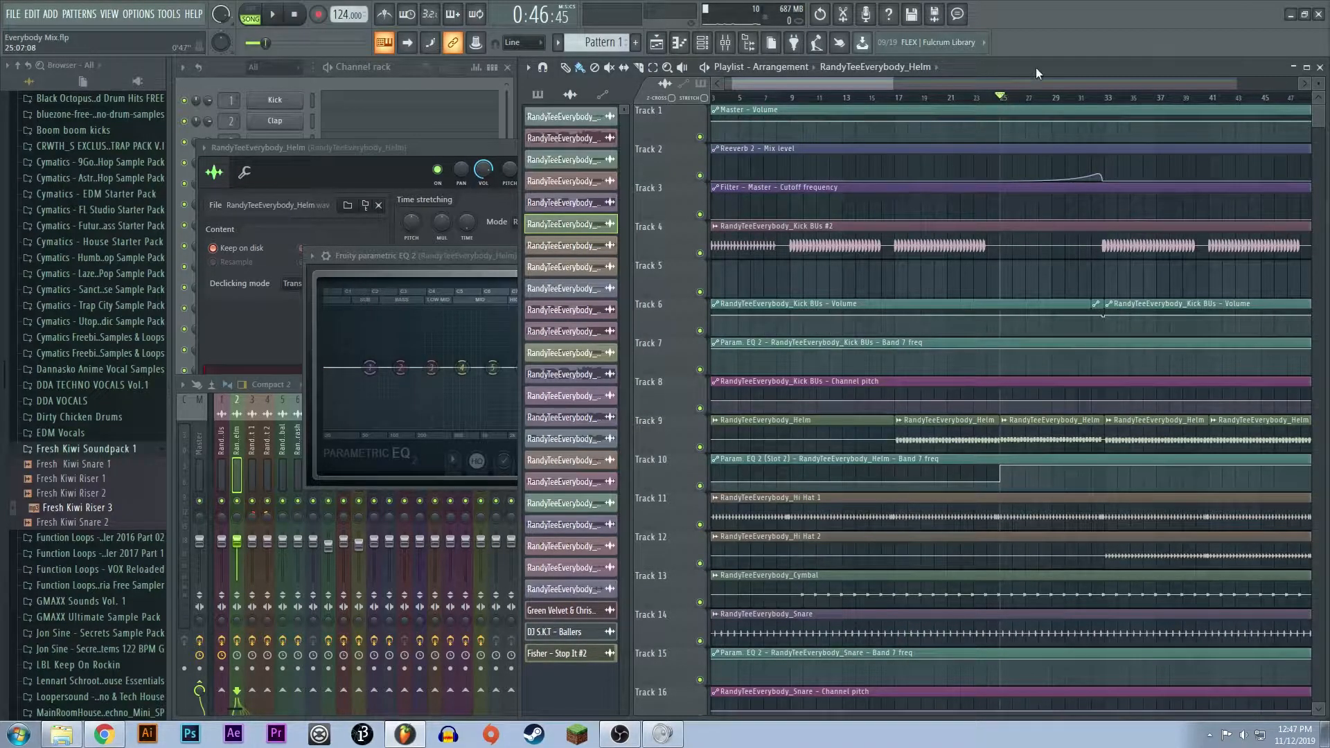
left_click_drag(852, 82, 891, 82)
scroll(856, 257, "down", 5)
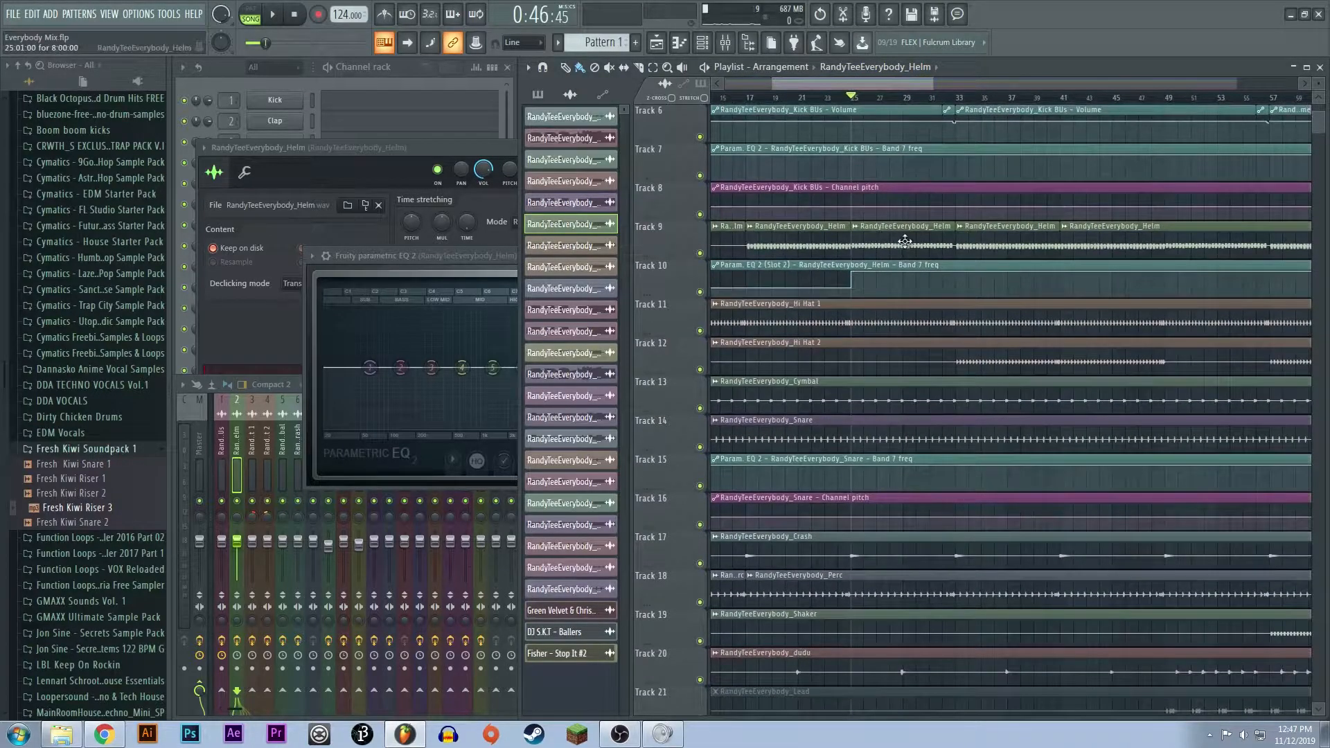
left_click(464, 260)
left_click_drag(464, 259, 408, 244)
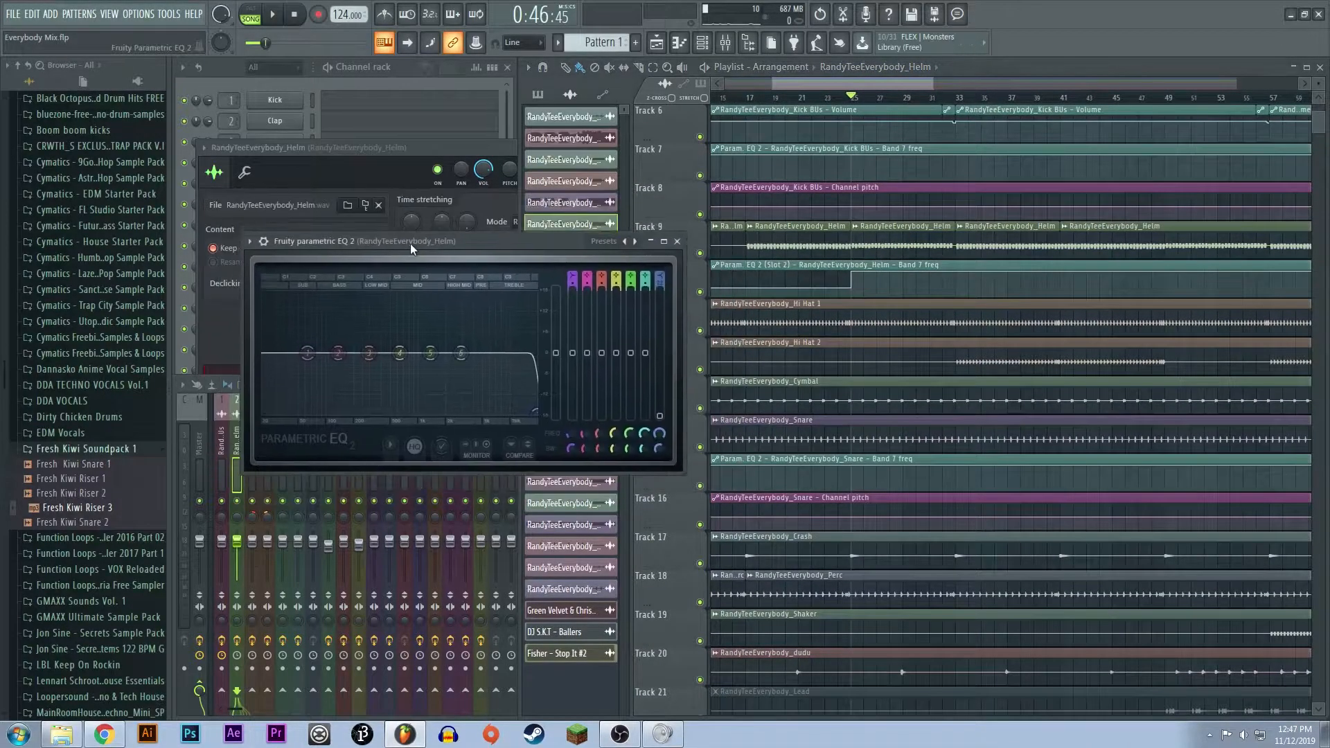
- Move the Helm EQ window fully into view and listen from bar 23 to the filter opening at bar 25
left_click(821, 77)
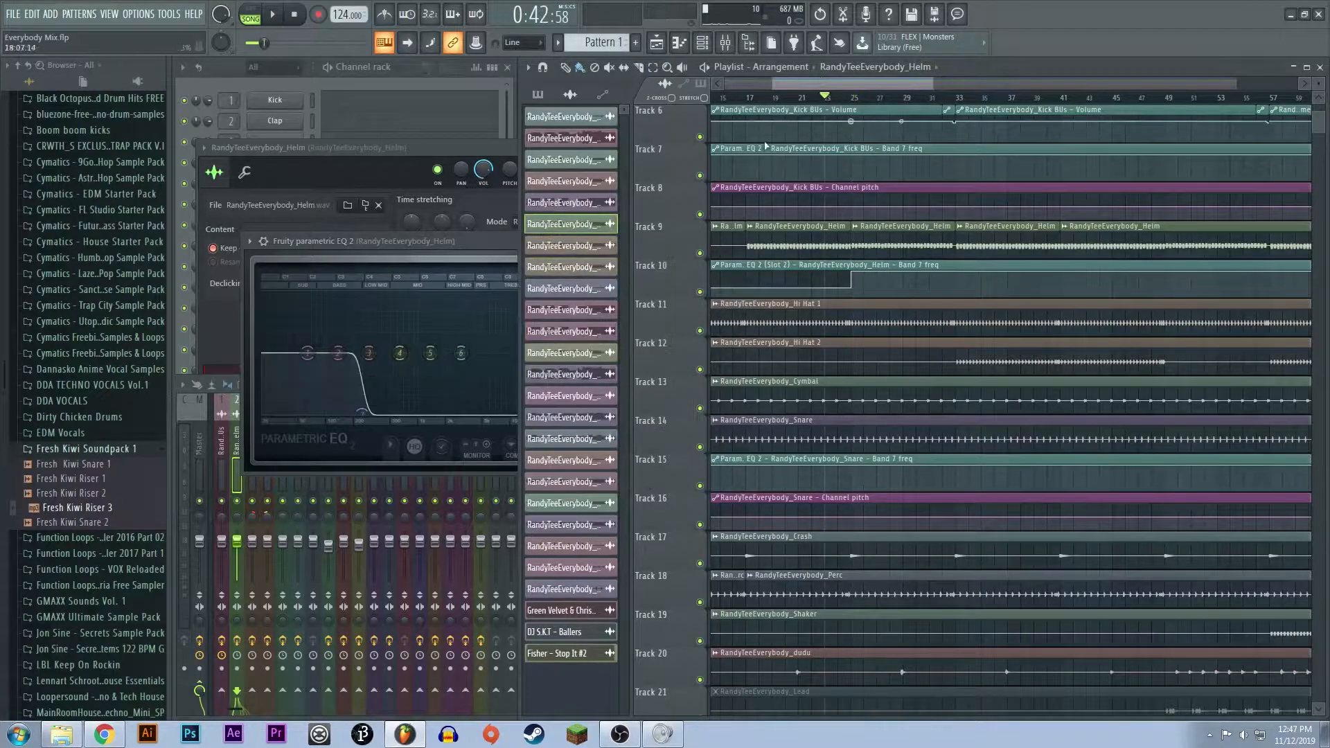
left_click_drag(438, 241, 484, 146)
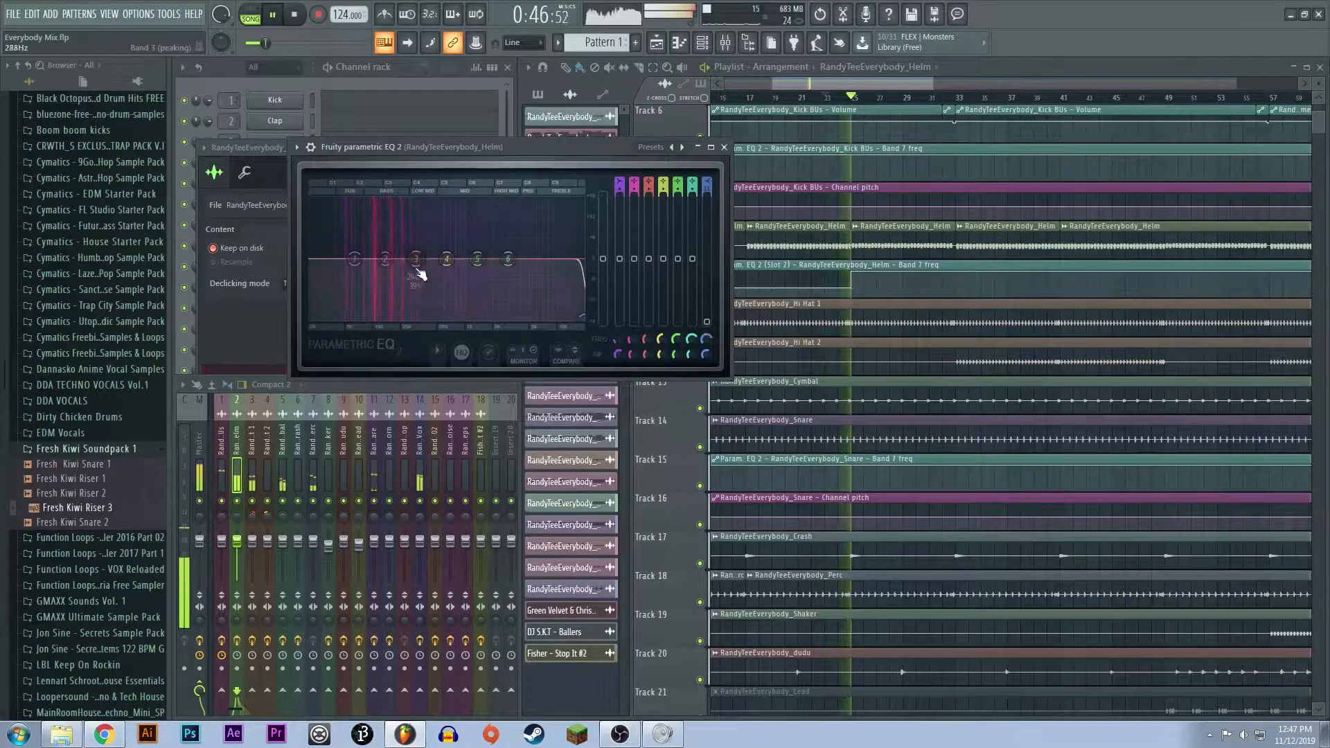
key("space")
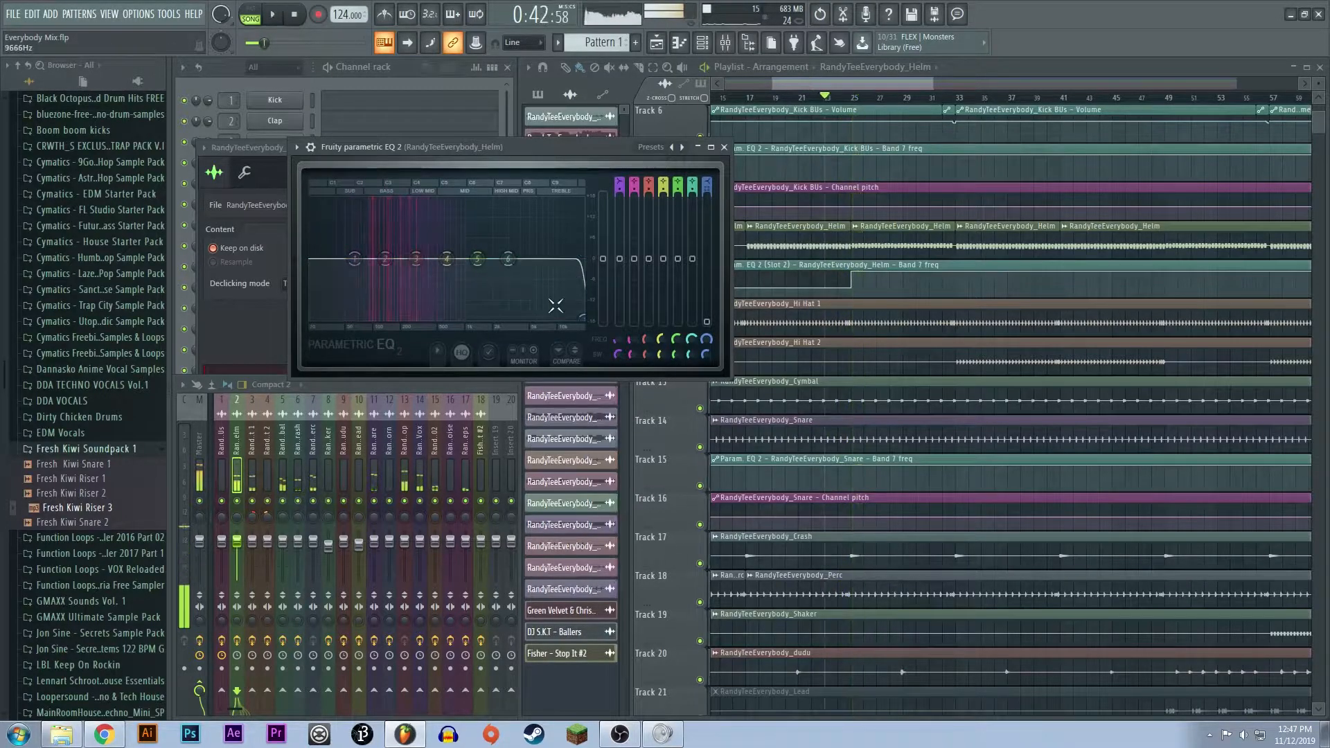
- Examine the elements entering around bar 25 and select the Vox clip on Track 24
scroll(938, 464, "up", 3)
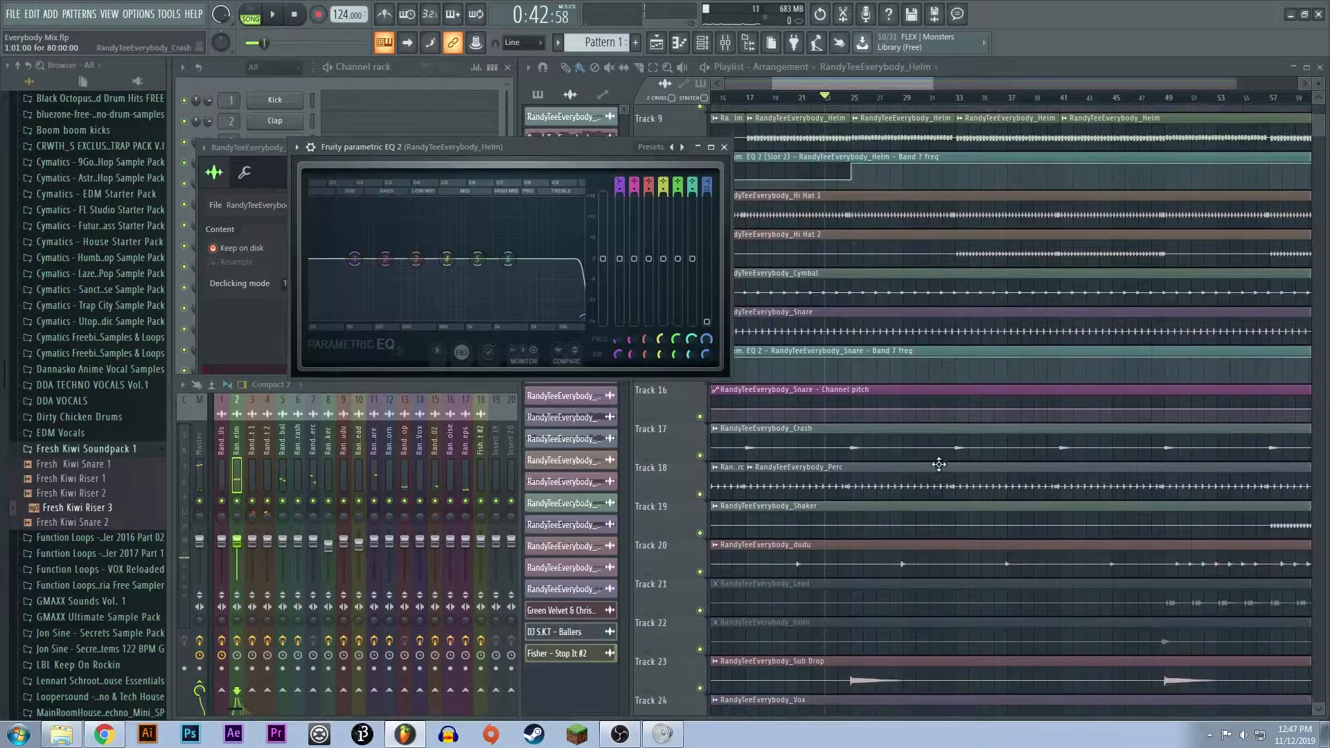
scroll(940, 484, "down", 4)
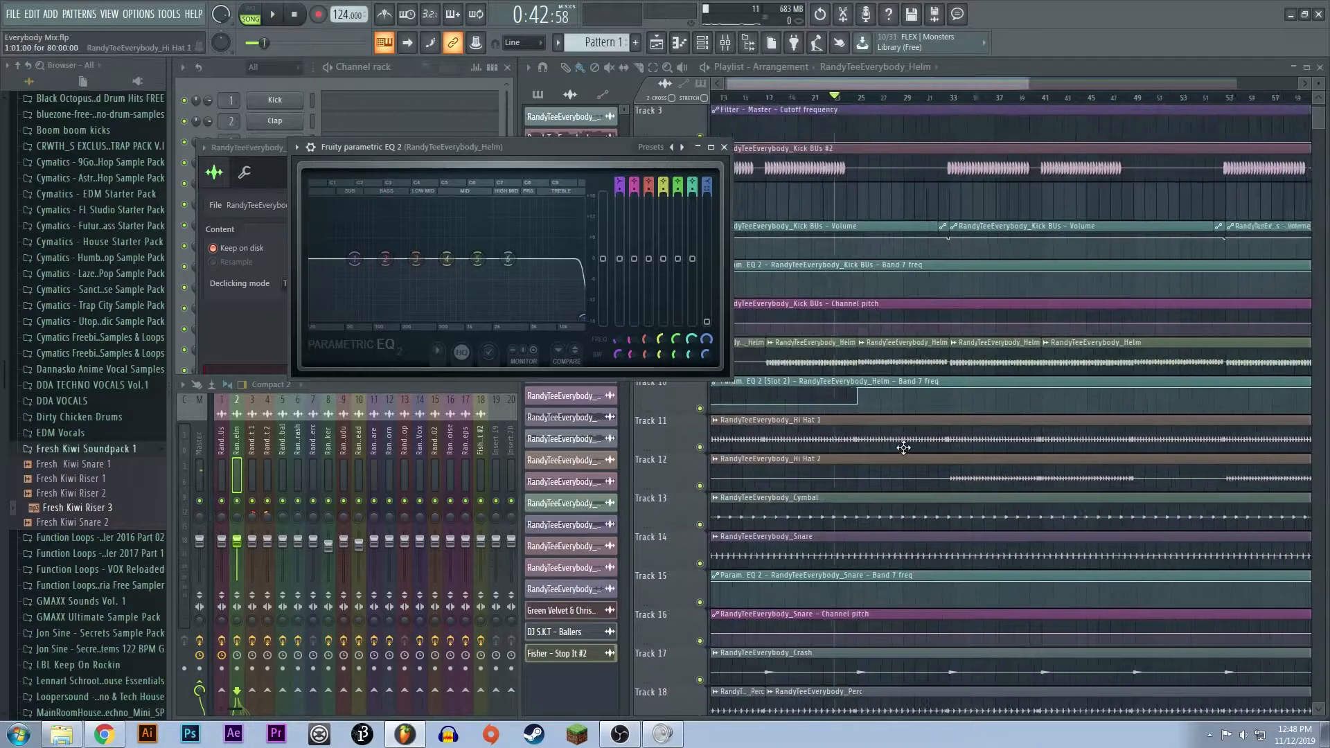
scroll(907, 488, "down", 8)
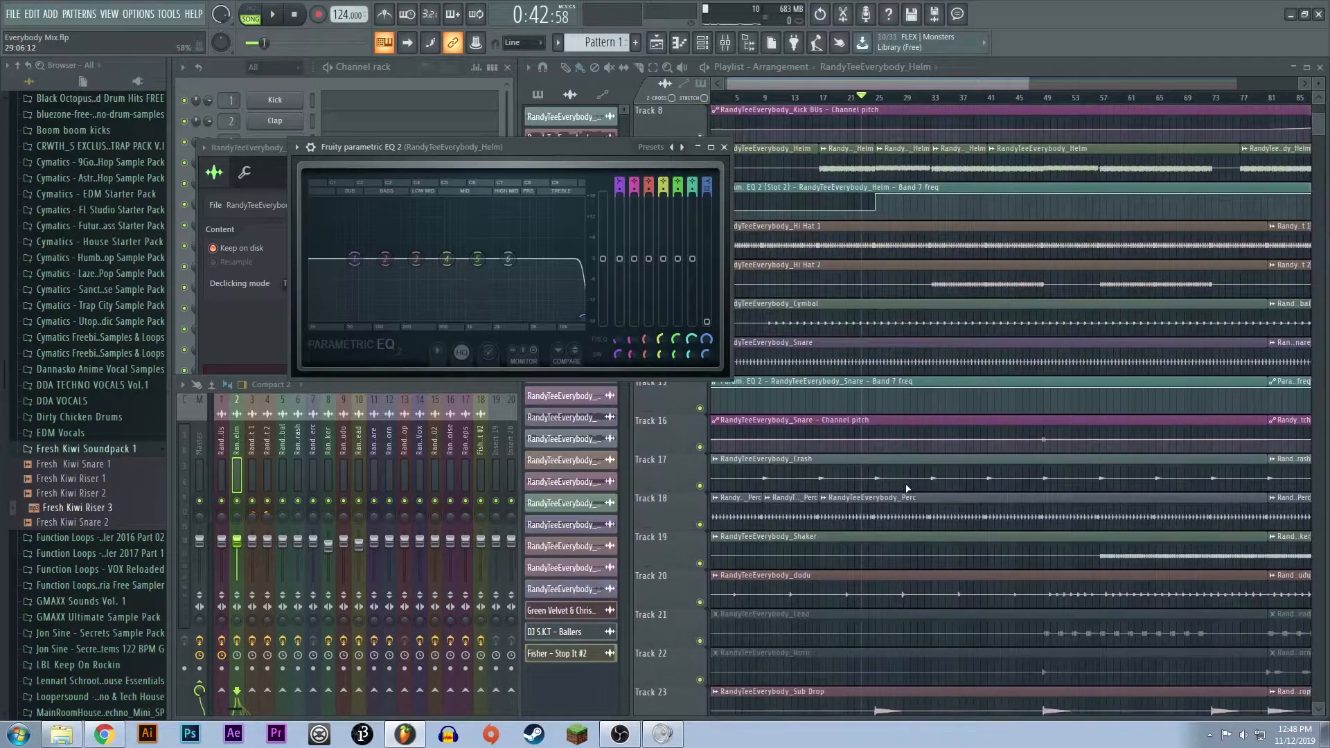
scroll(881, 475, "up", 4)
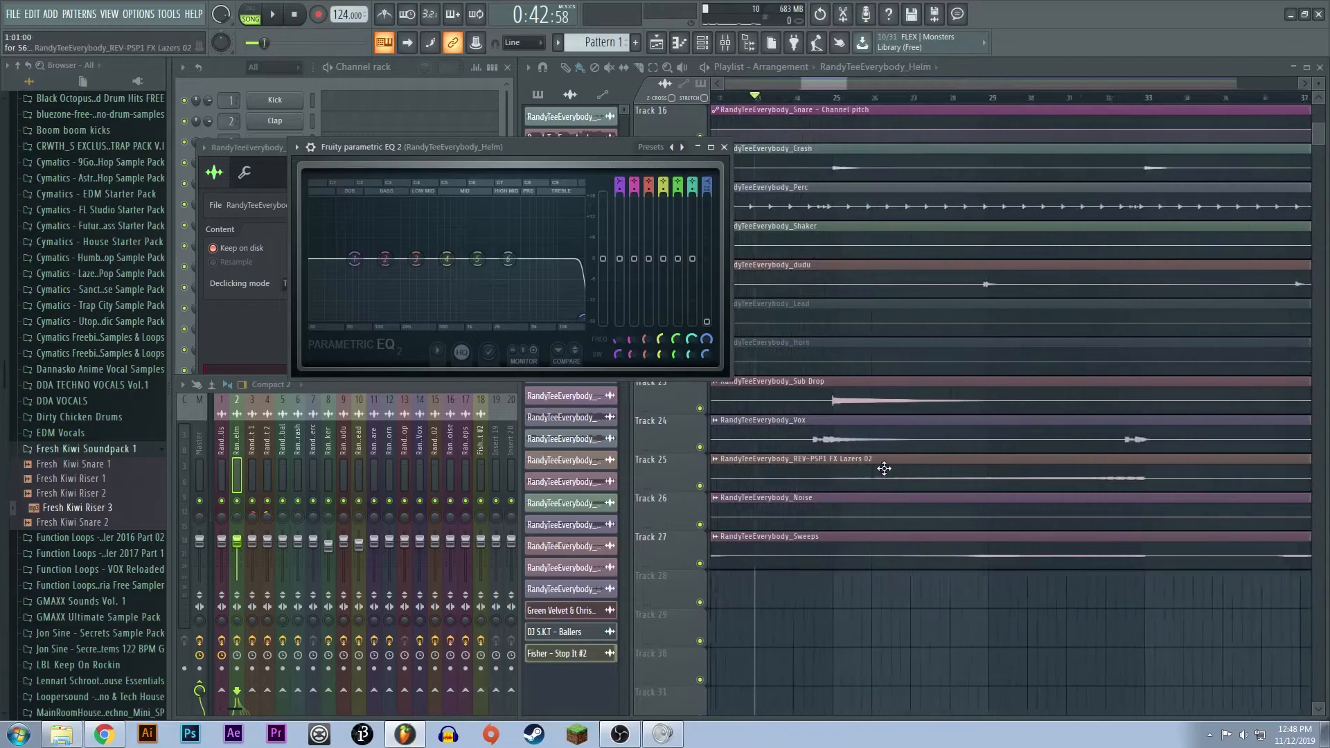
left_click(816, 444)
scroll(839, 443, "down", 2)
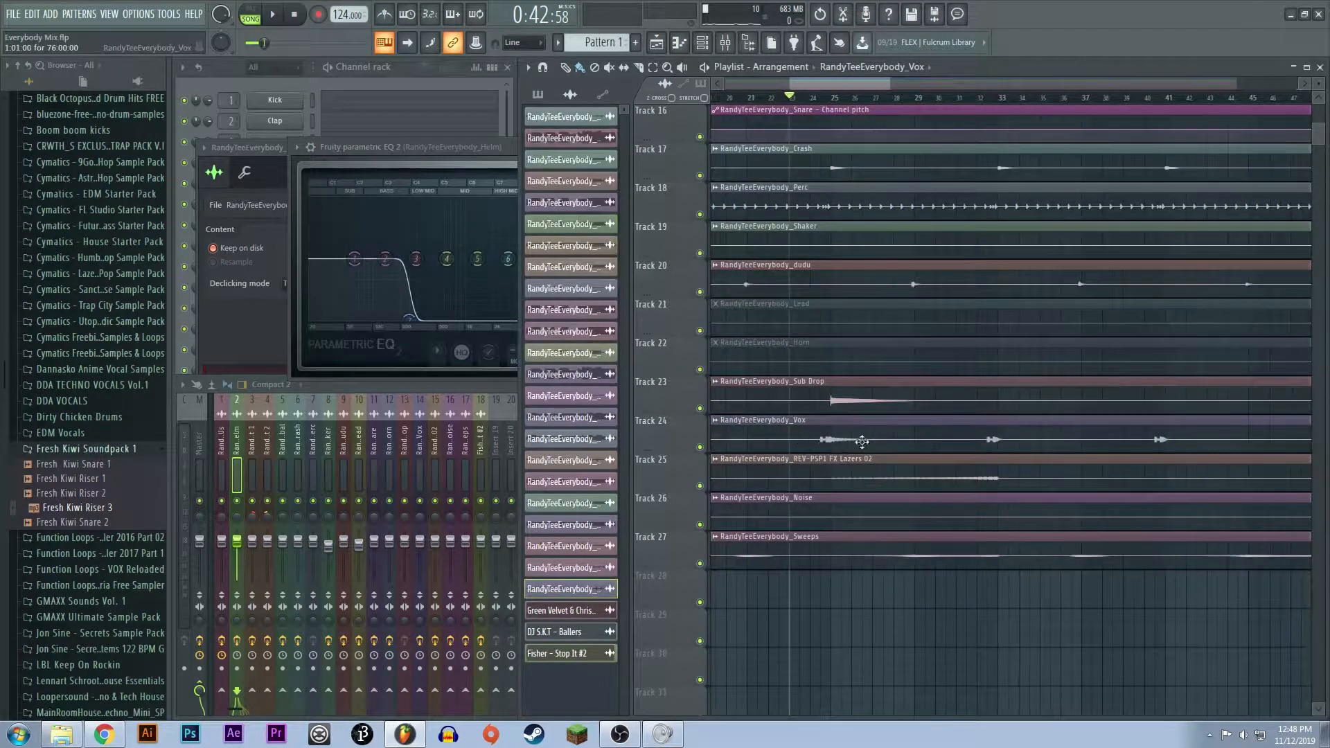
scroll(831, 451, "up", 5)
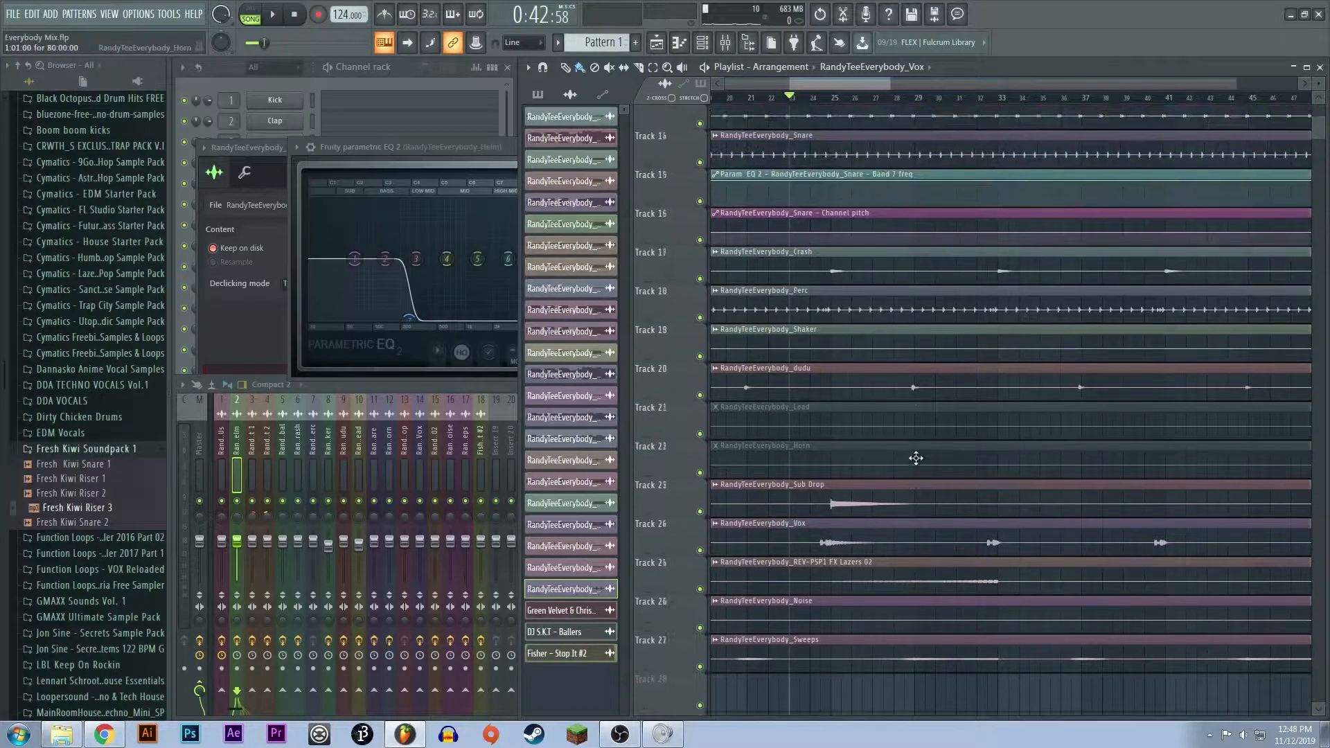
- Move the playback position to bar 29 and listen to the build-up into bar 33 while viewing the lower effect tracks
left_click(868, 99)
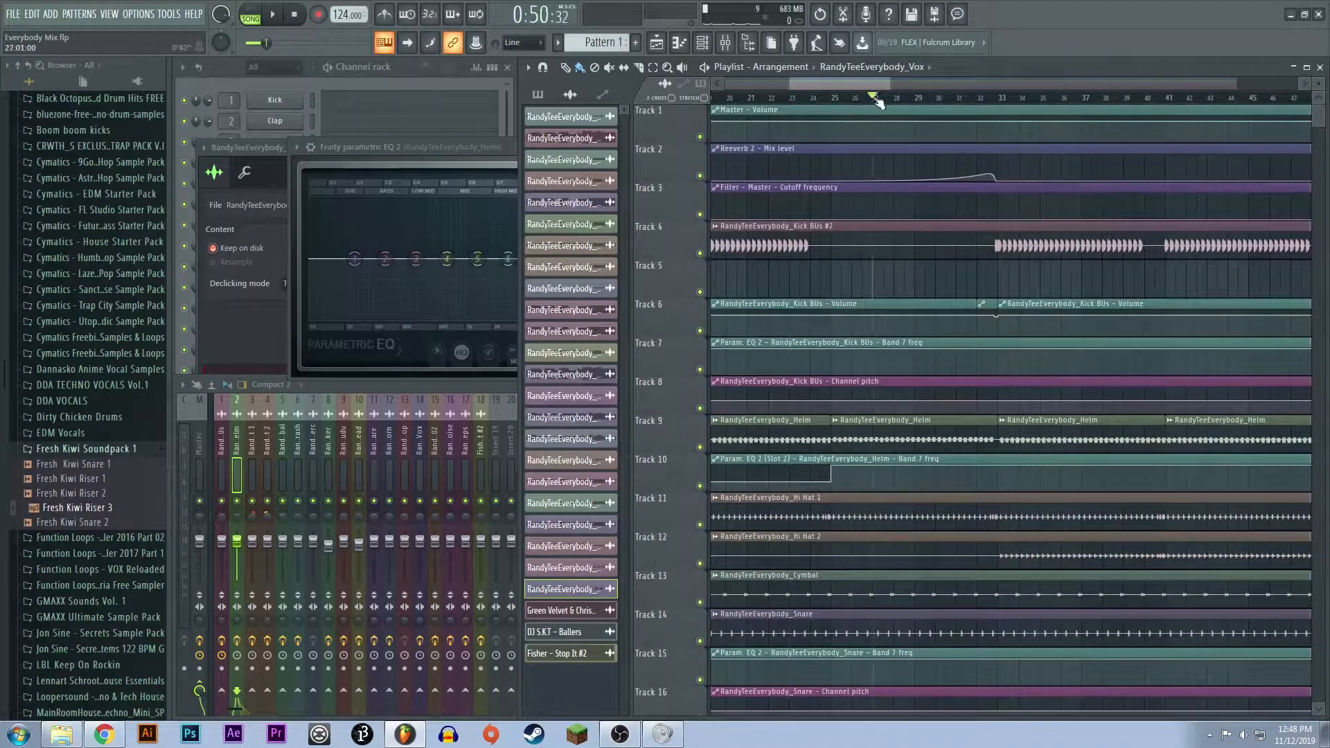
left_click_drag(921, 100, 947, 103)
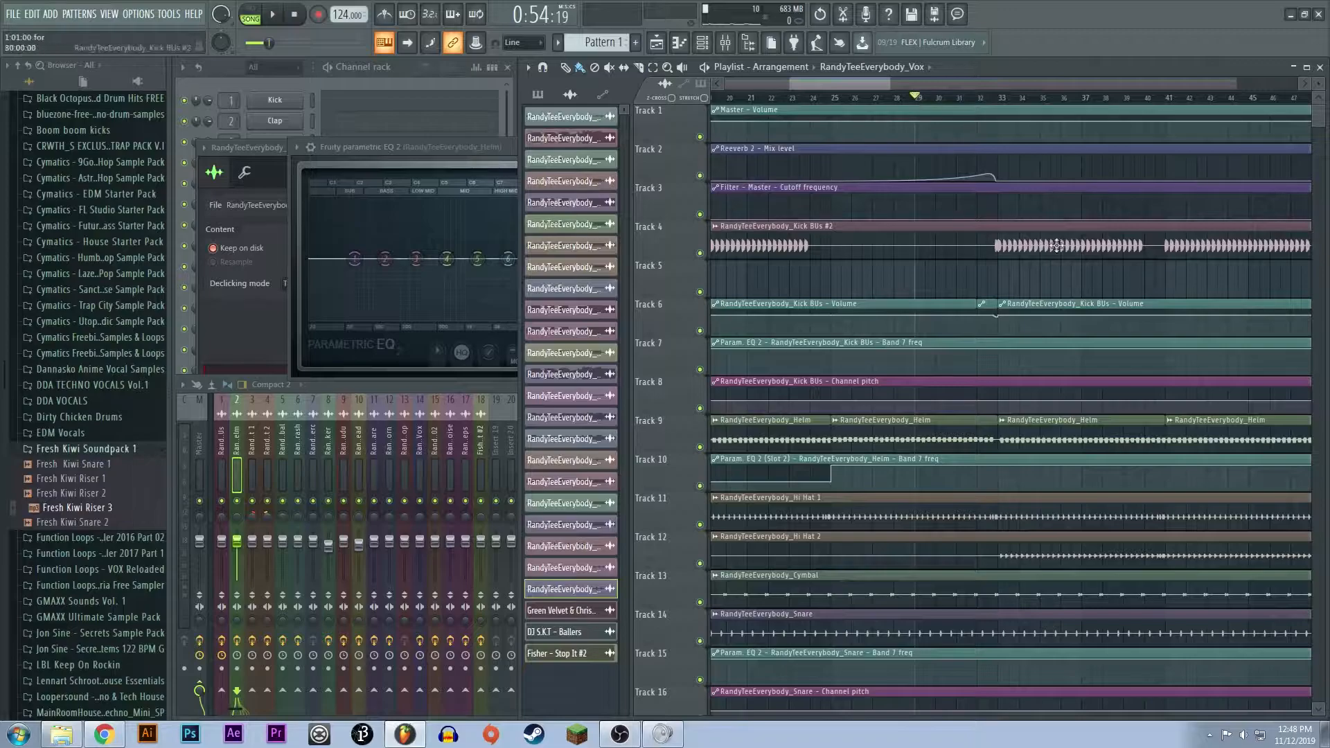
key("space")
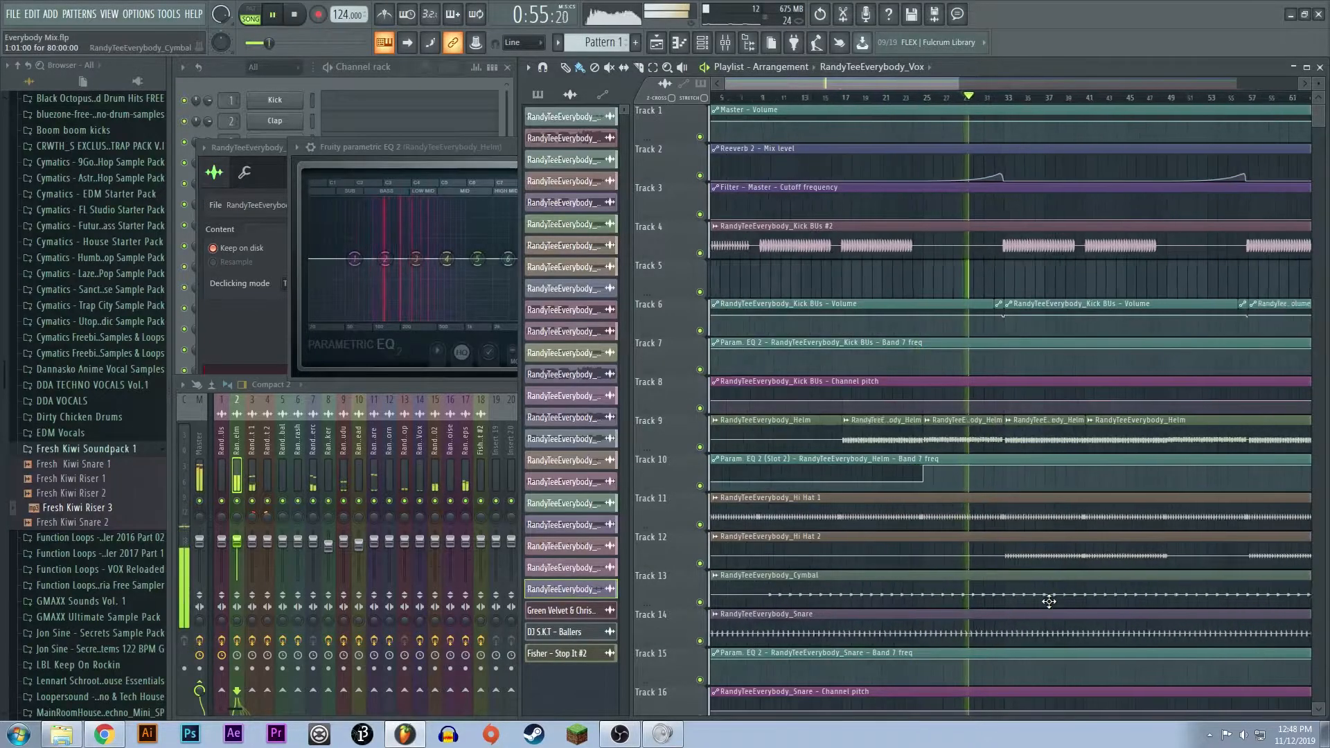
scroll(1047, 592, "down", 5)
scroll(1049, 602, "down", 4, "ctrl")
scroll(1049, 601, "down", 1)
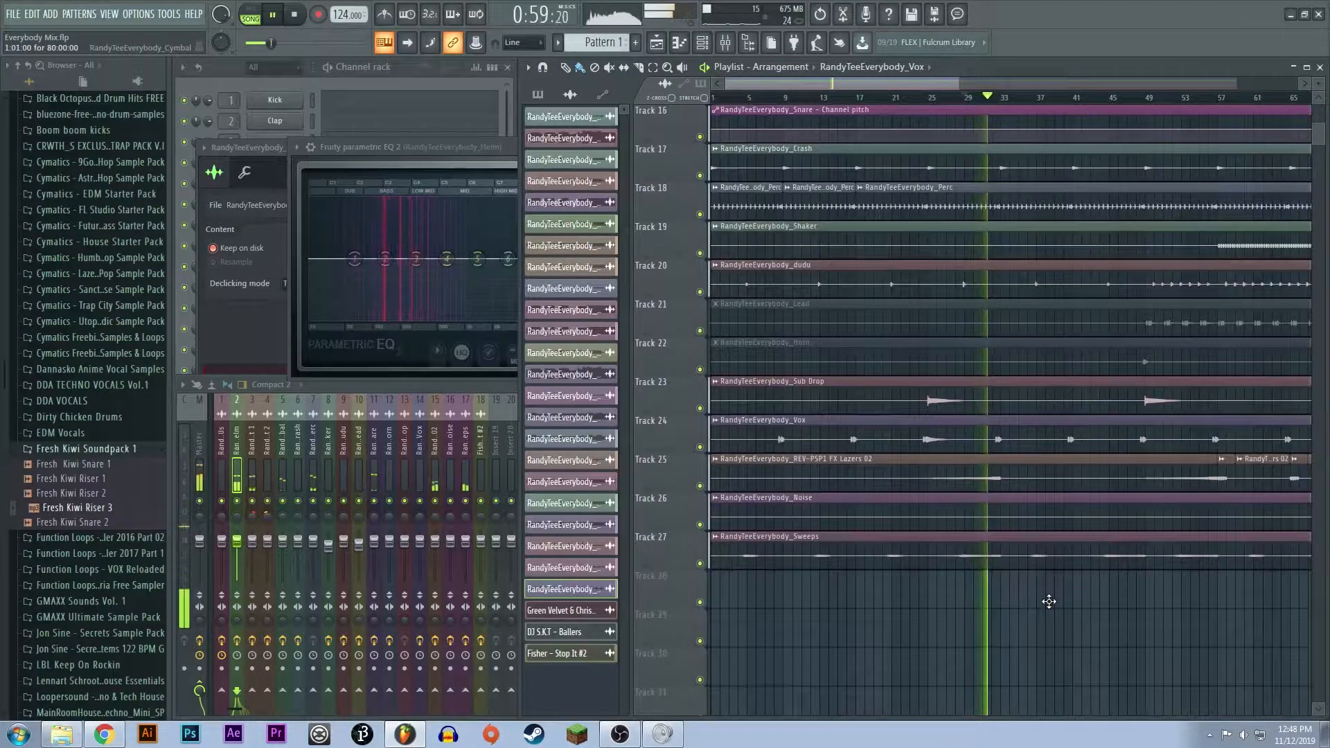
scroll(1049, 601, "up", 4)
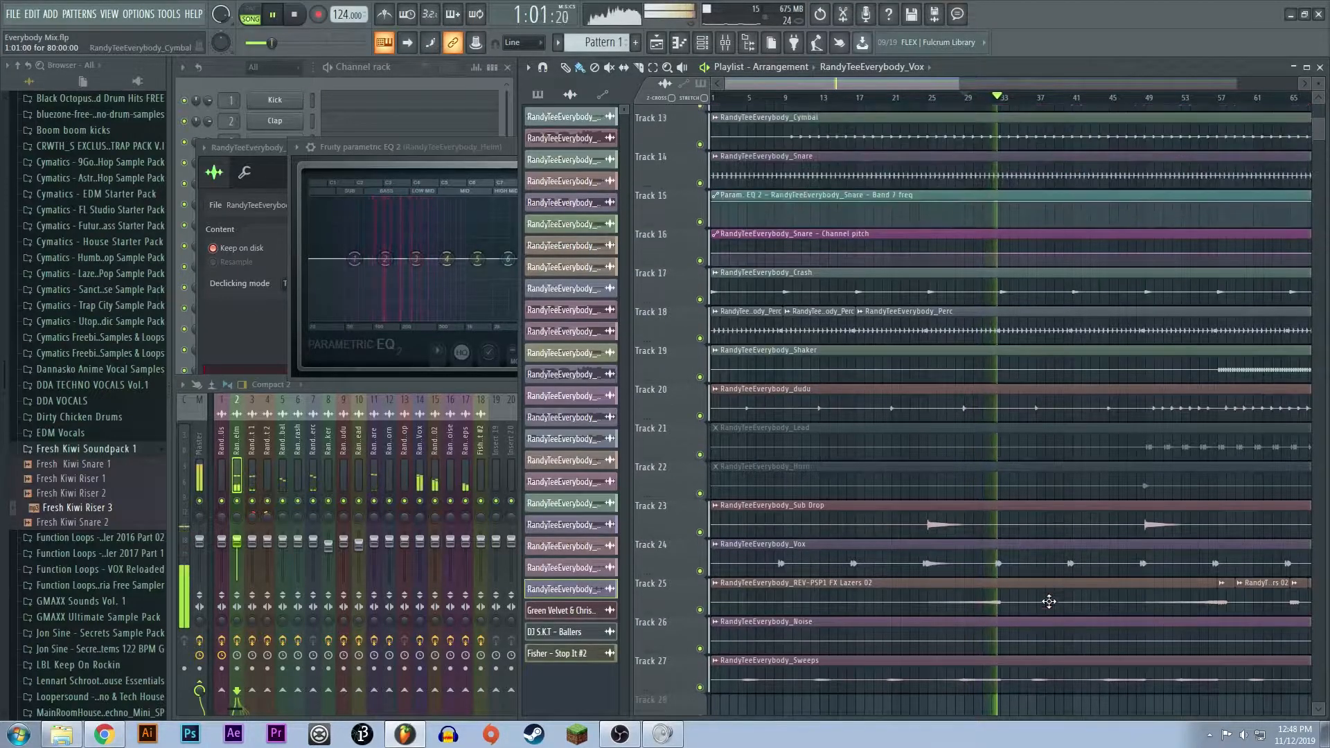
key("space")
scroll(1043, 657, "up", 2)
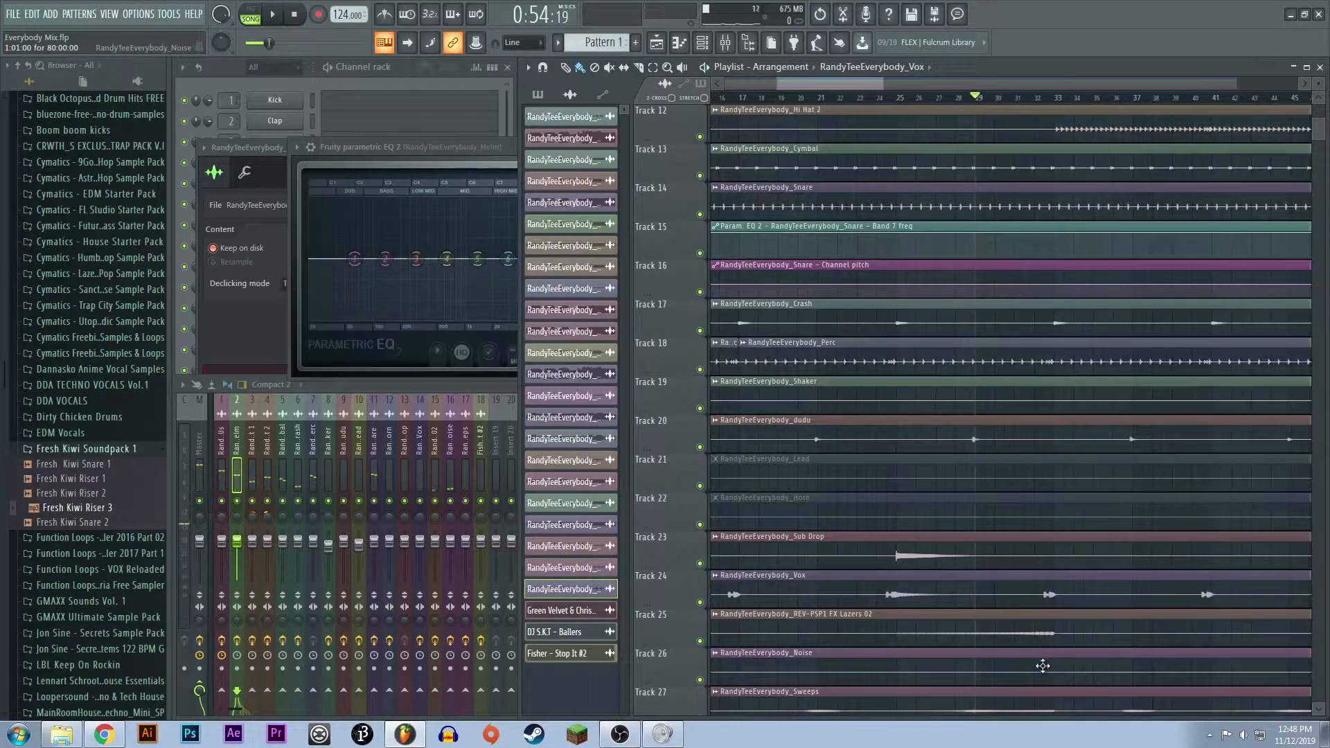
- Open the sample settings of the REV-PSP1 FX Lazers 02 clip on Track 25, move the window up, and close it
left_click(1034, 627)
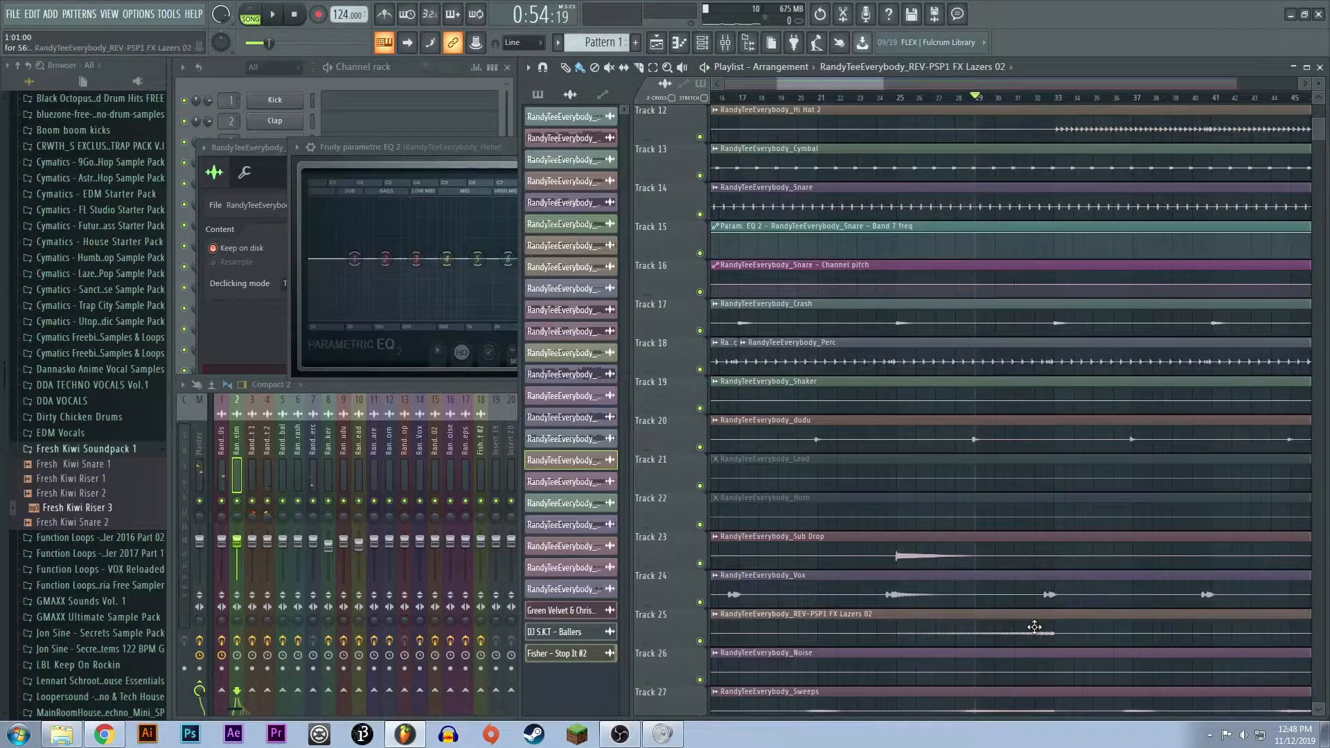
double_click(1034, 627)
left_click_drag(354, 188, 378, 152)
left_click(640, 149)
- Place the playback position at bar 33, highlight the section from bar 33 to bar 49, and clear the selection
scroll(997, 265, "down", 5)
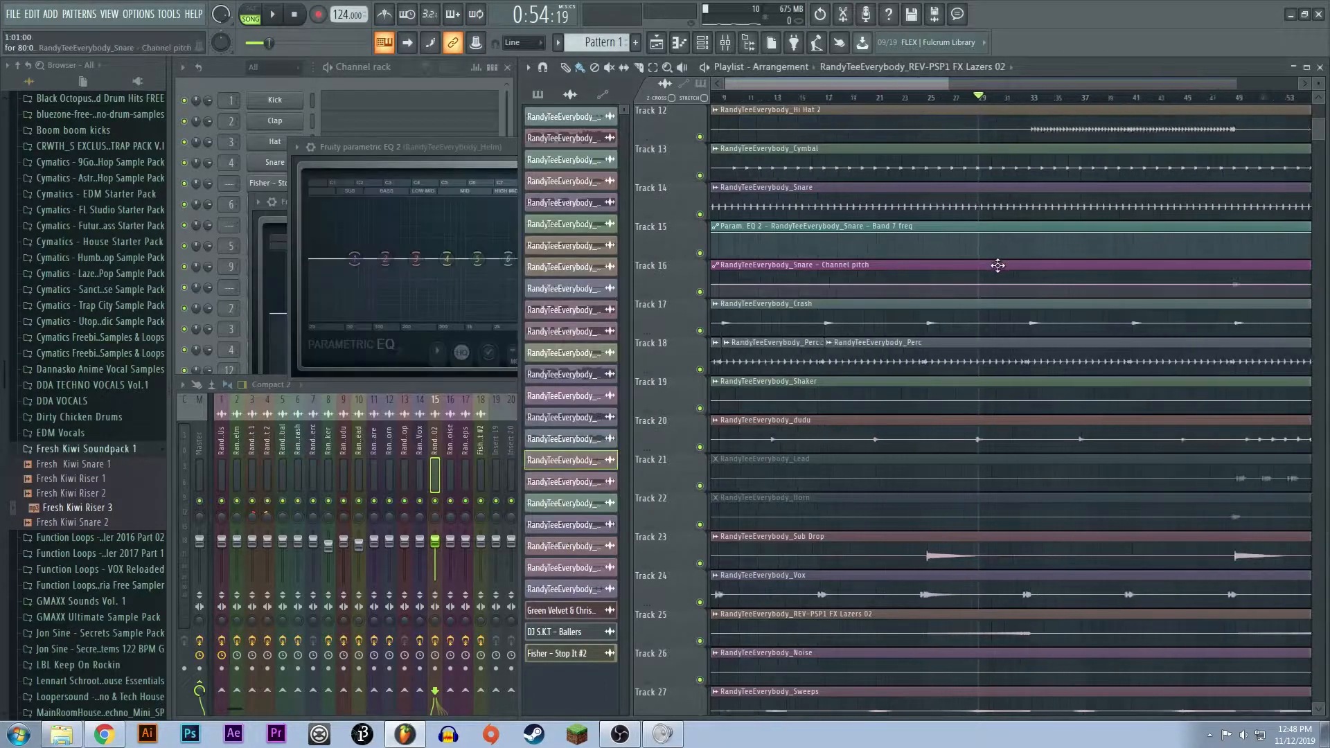
scroll(1030, 331, "up", 10)
left_click(892, 97)
left_click_drag(887, 99, 935, 101)
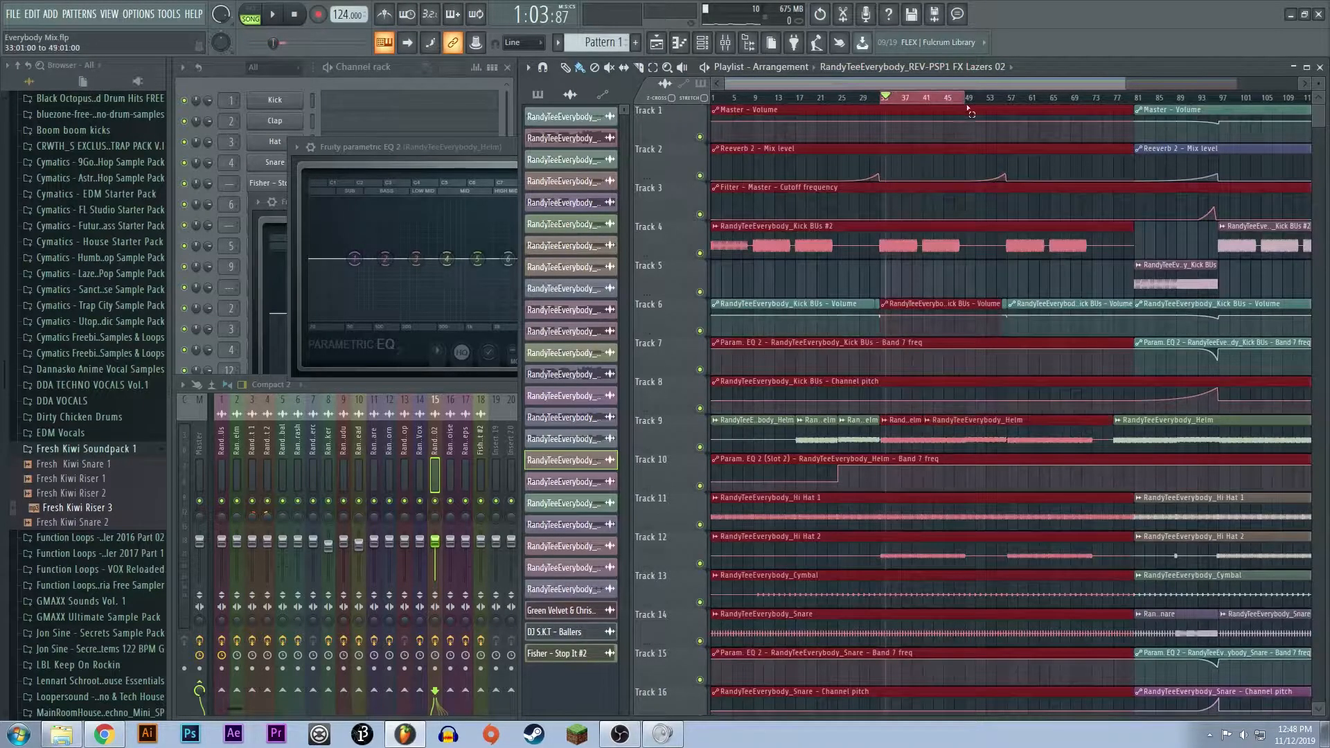
left_click(1029, 334, "ctrl")
- Set the playback position at bar 49 and listen to the build-up from bar 54 into the kick's return at bar 57
scroll(986, 418, "down", 9)
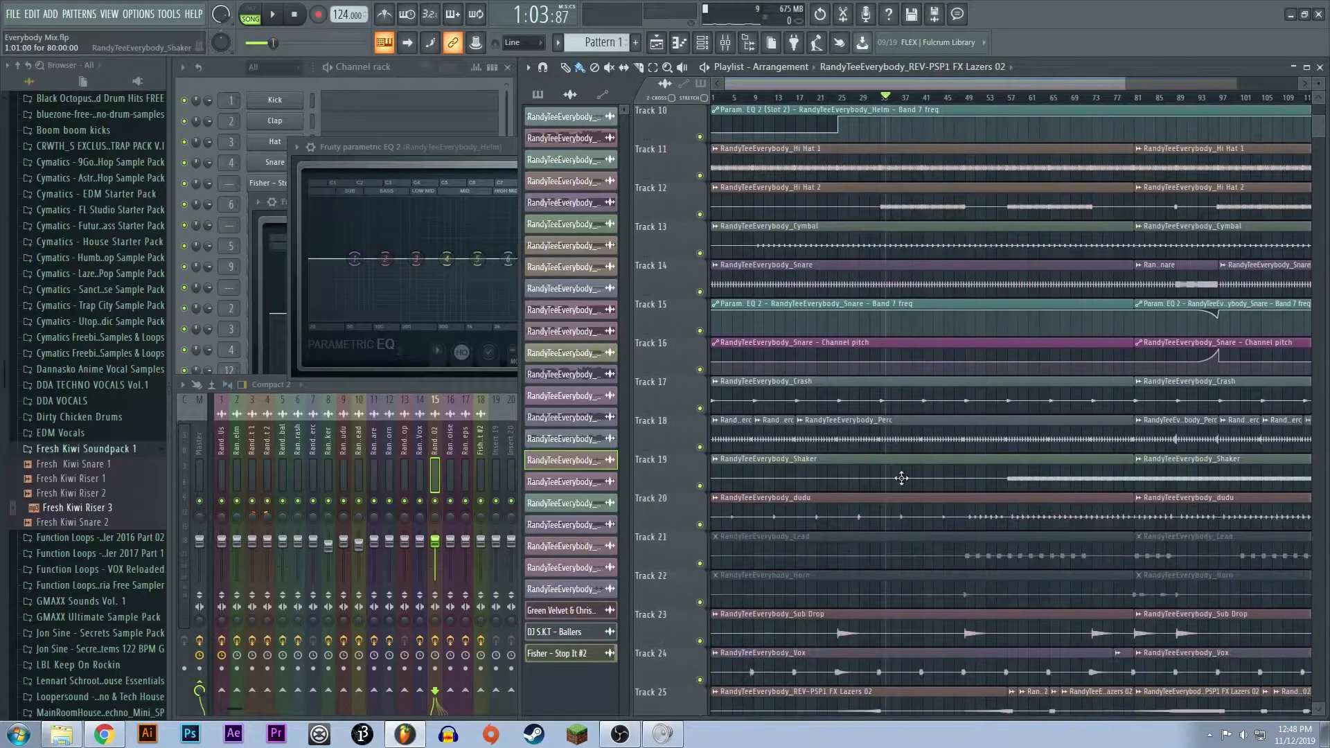
scroll(981, 526, "down", 4)
scroll(985, 488, "up", 3)
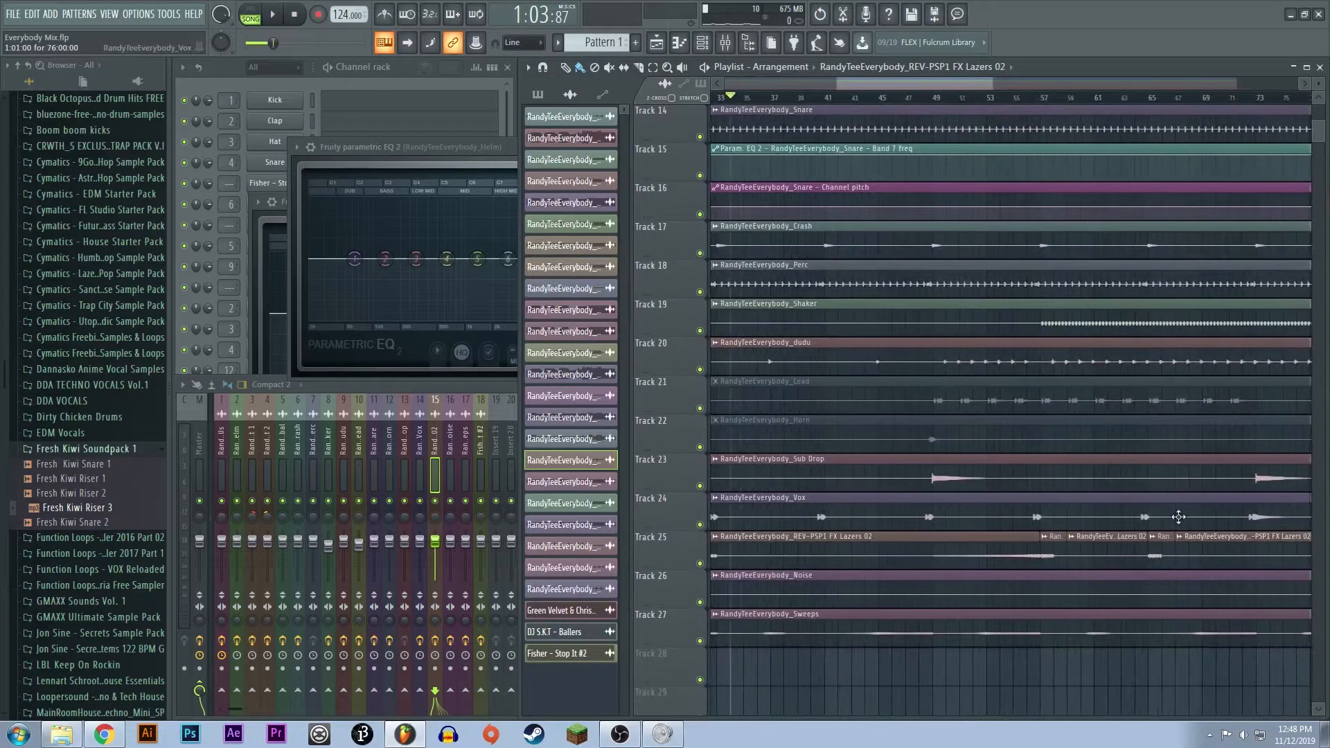
scroll(1072, 500, "up", 13)
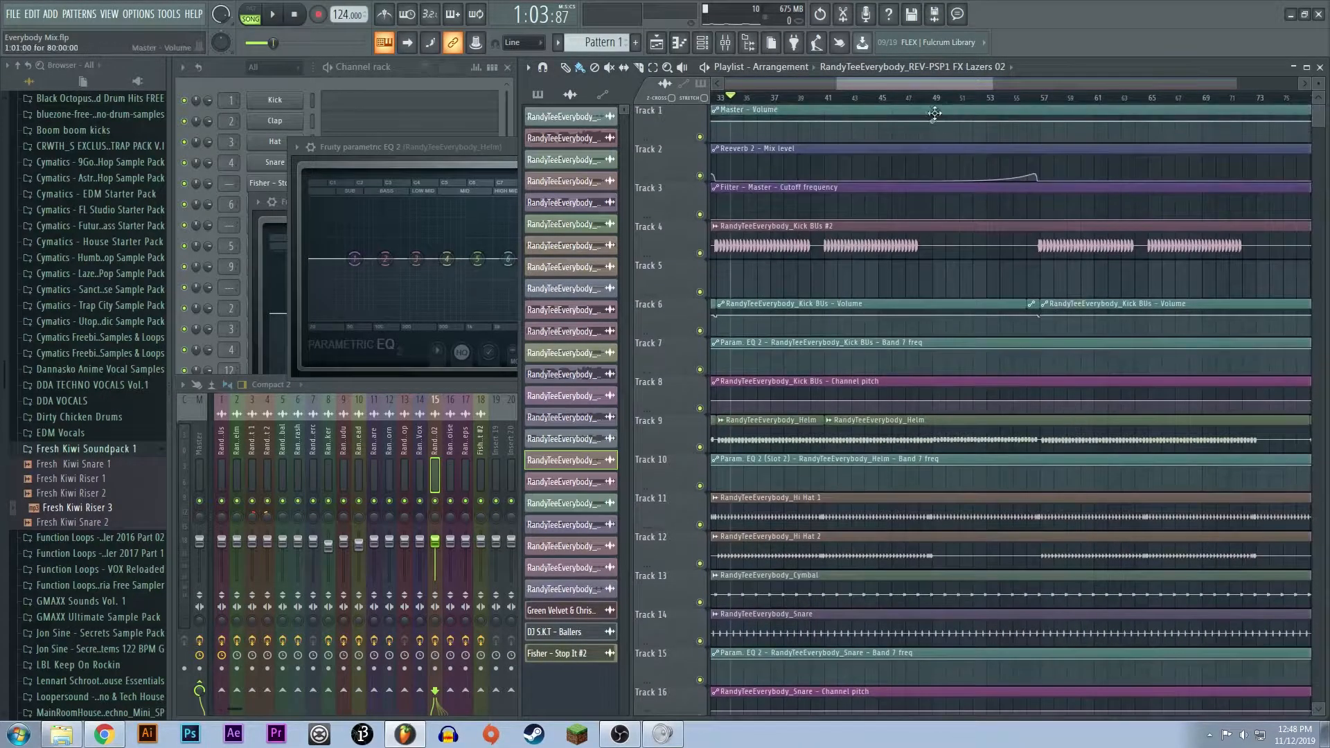
left_click_drag(939, 99, 1004, 101)
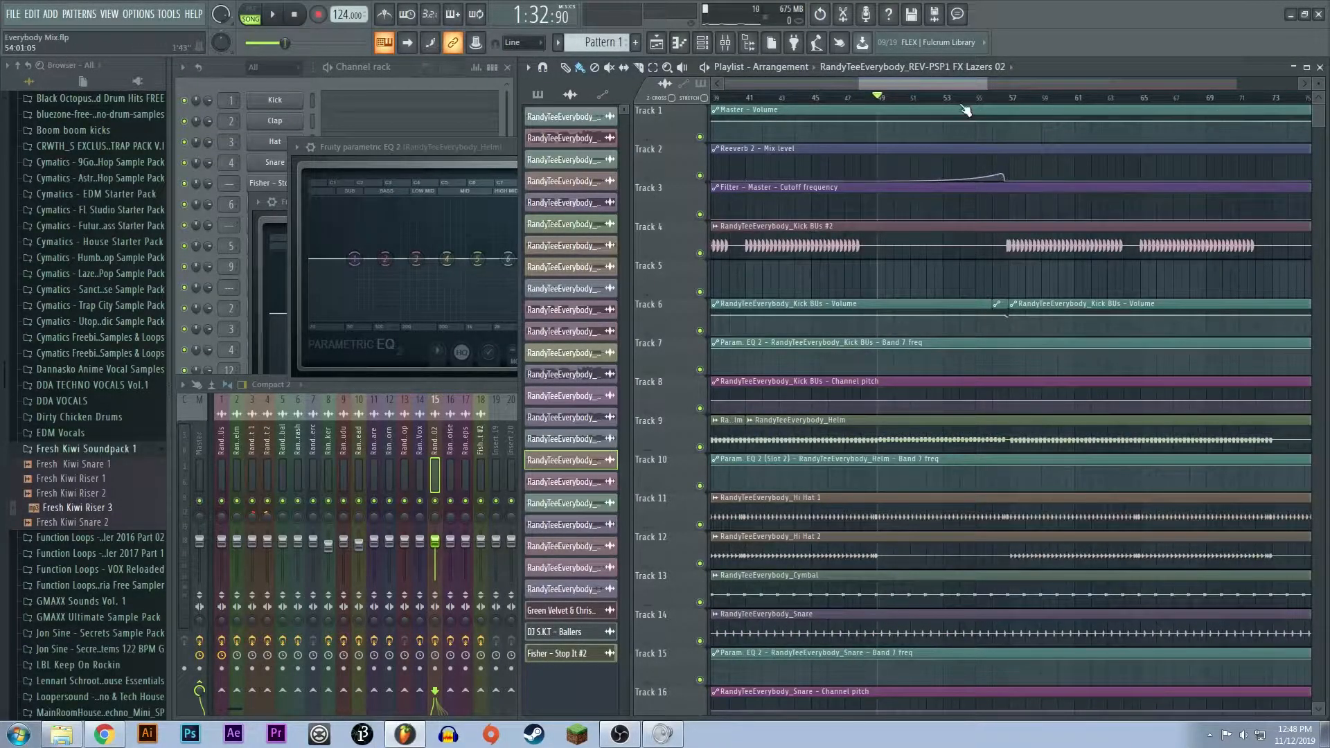
key("space")
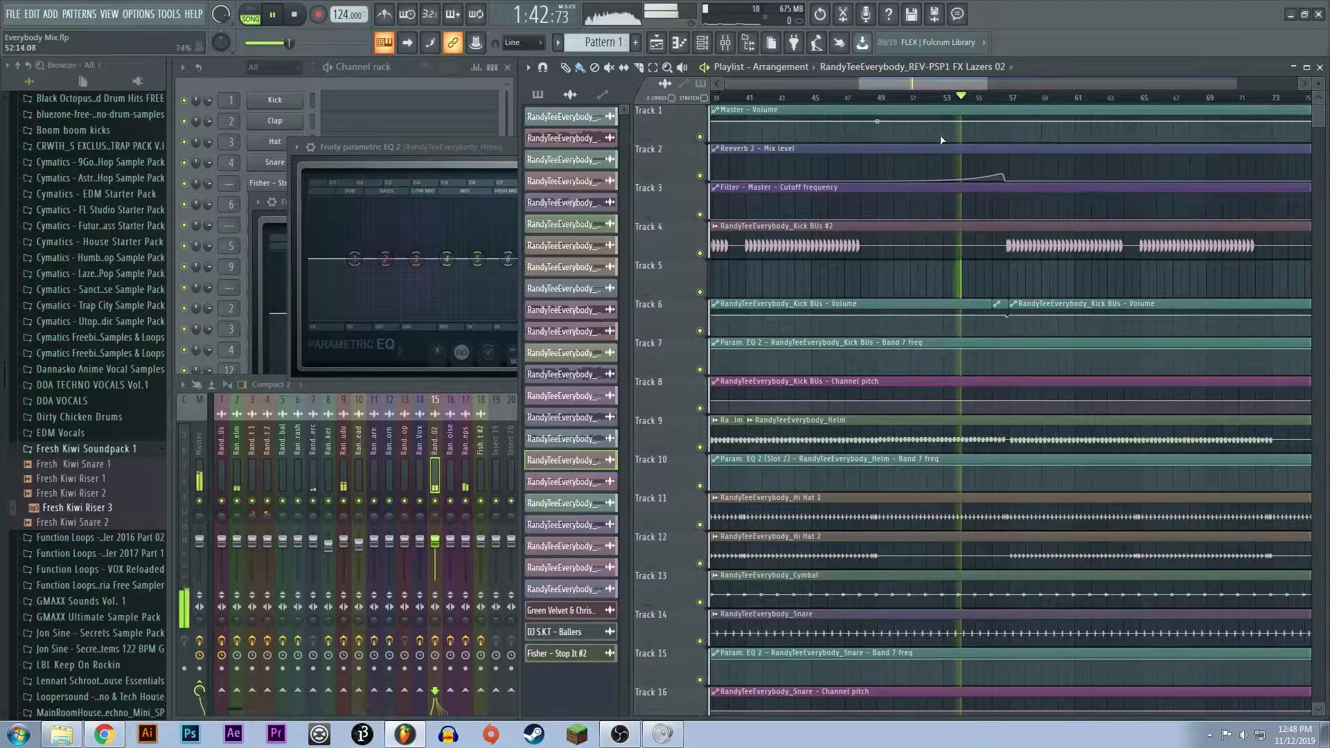
scroll(1042, 327, "up", 1)
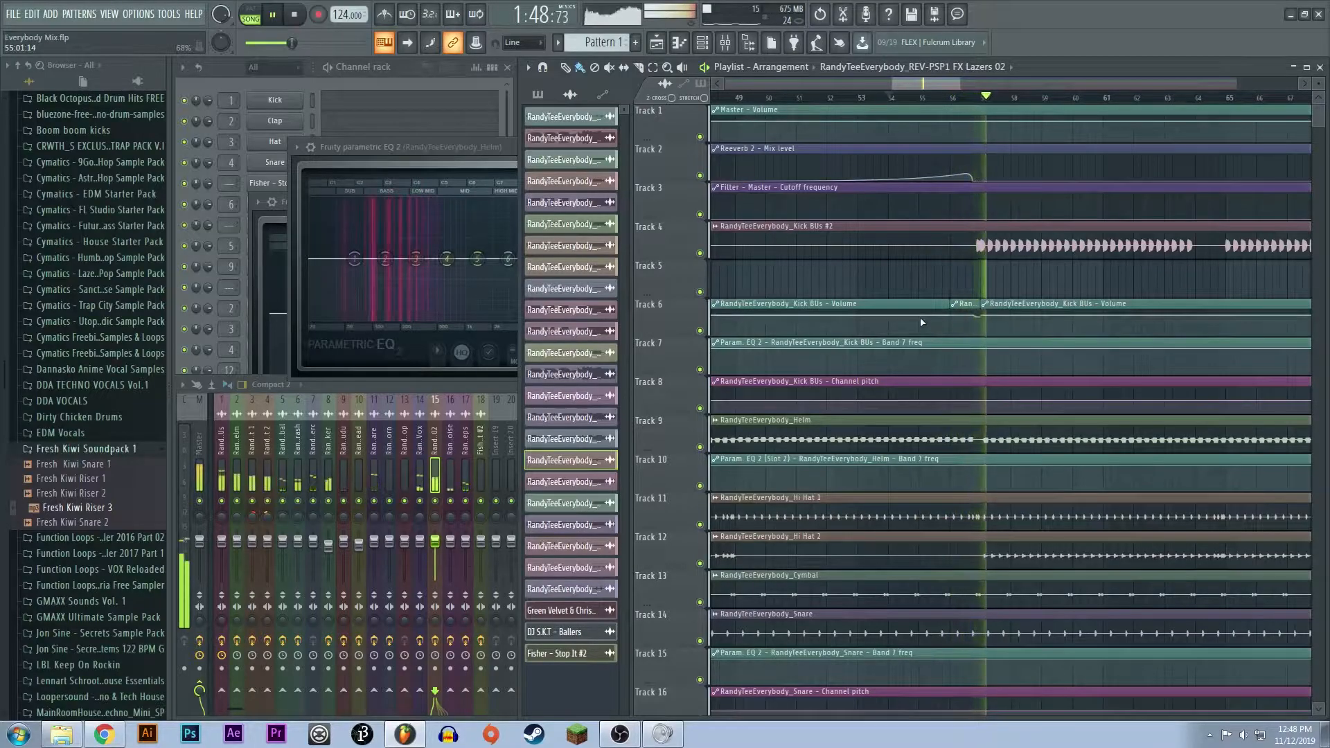
scroll(1039, 416, "down", 5)
- Move the short FX Lazers clip at bar 57 to Track 28, mute that track, and extend the preceding Track 25 clip to bar 59
scroll(1095, 475, "down", 8)
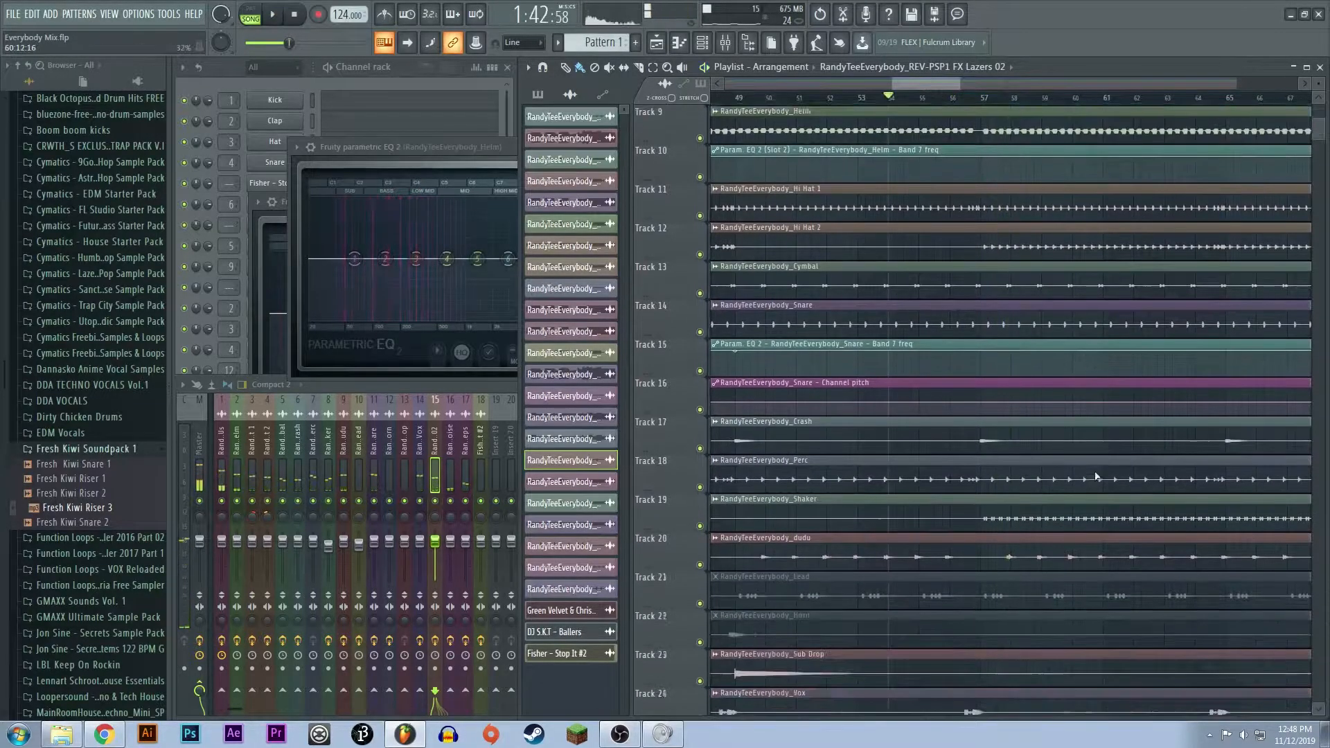
scroll(1095, 476, "down", 4)
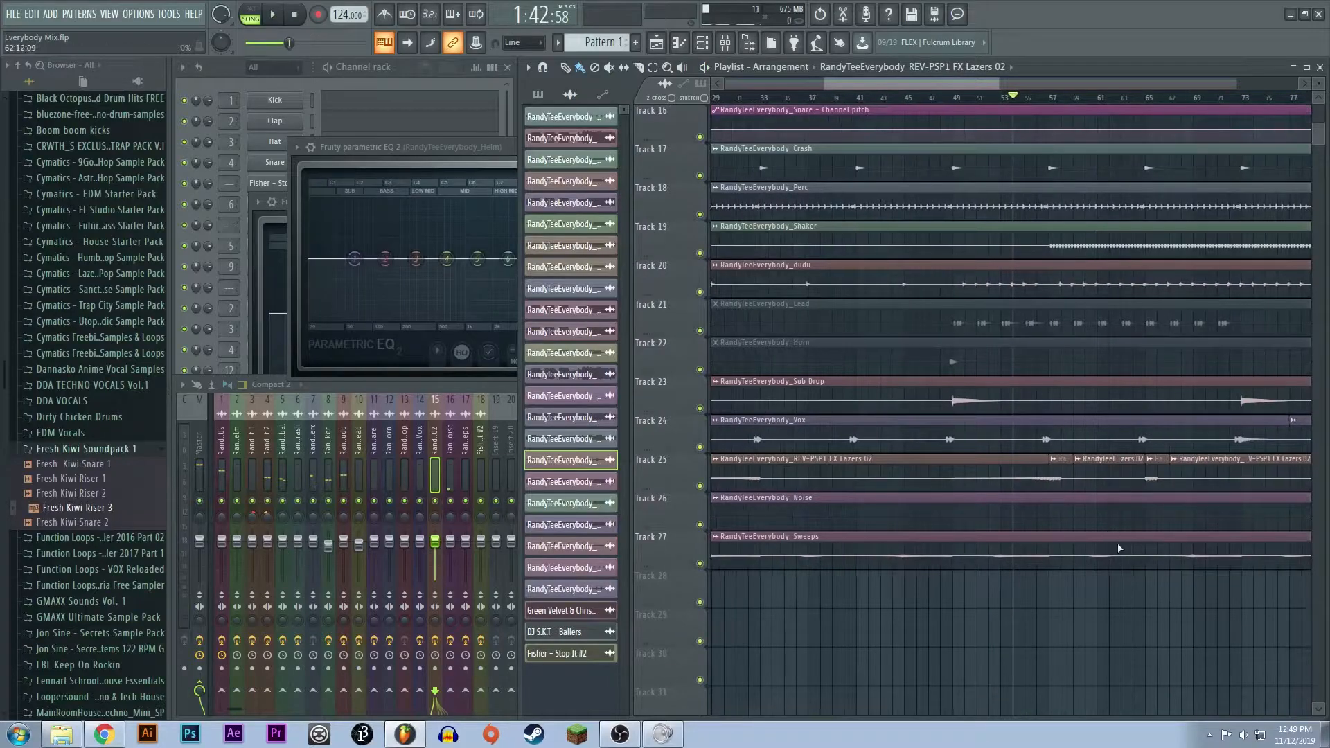
scroll(1142, 513, "down", 3)
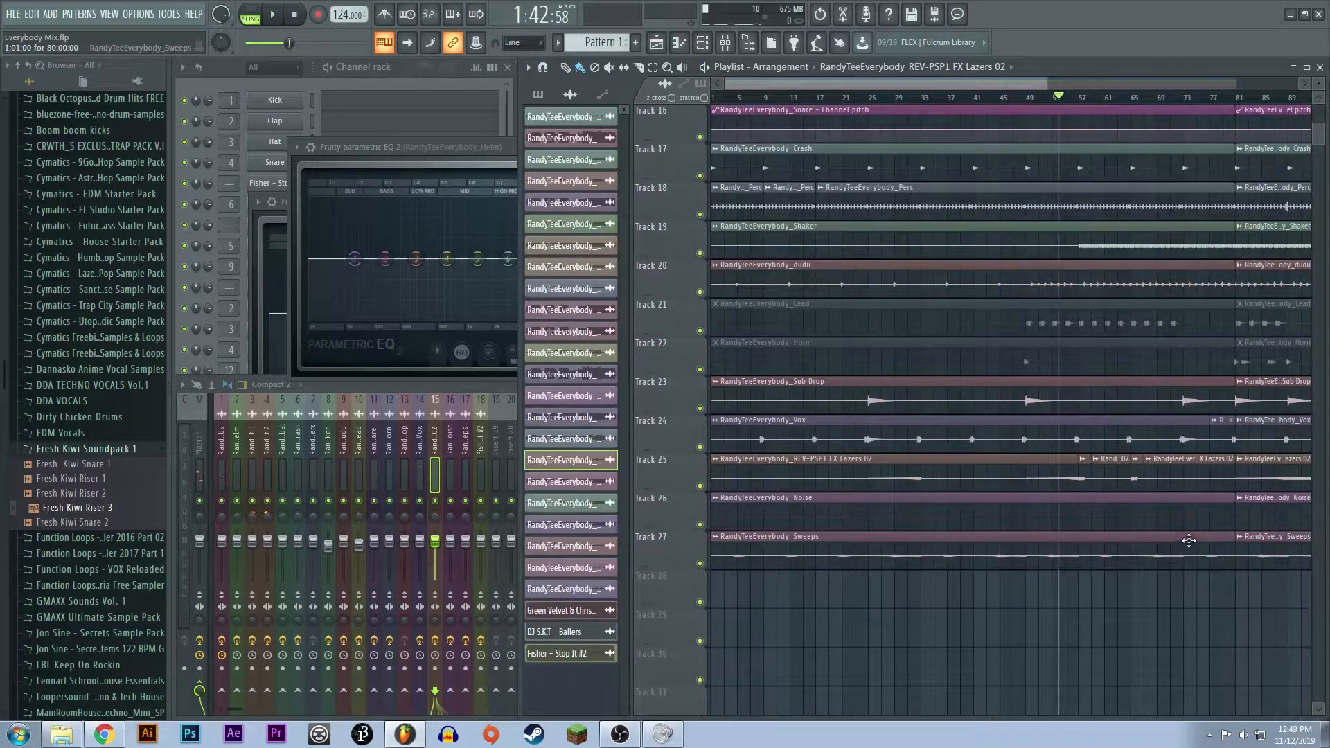
scroll(1189, 541, "up", 3)
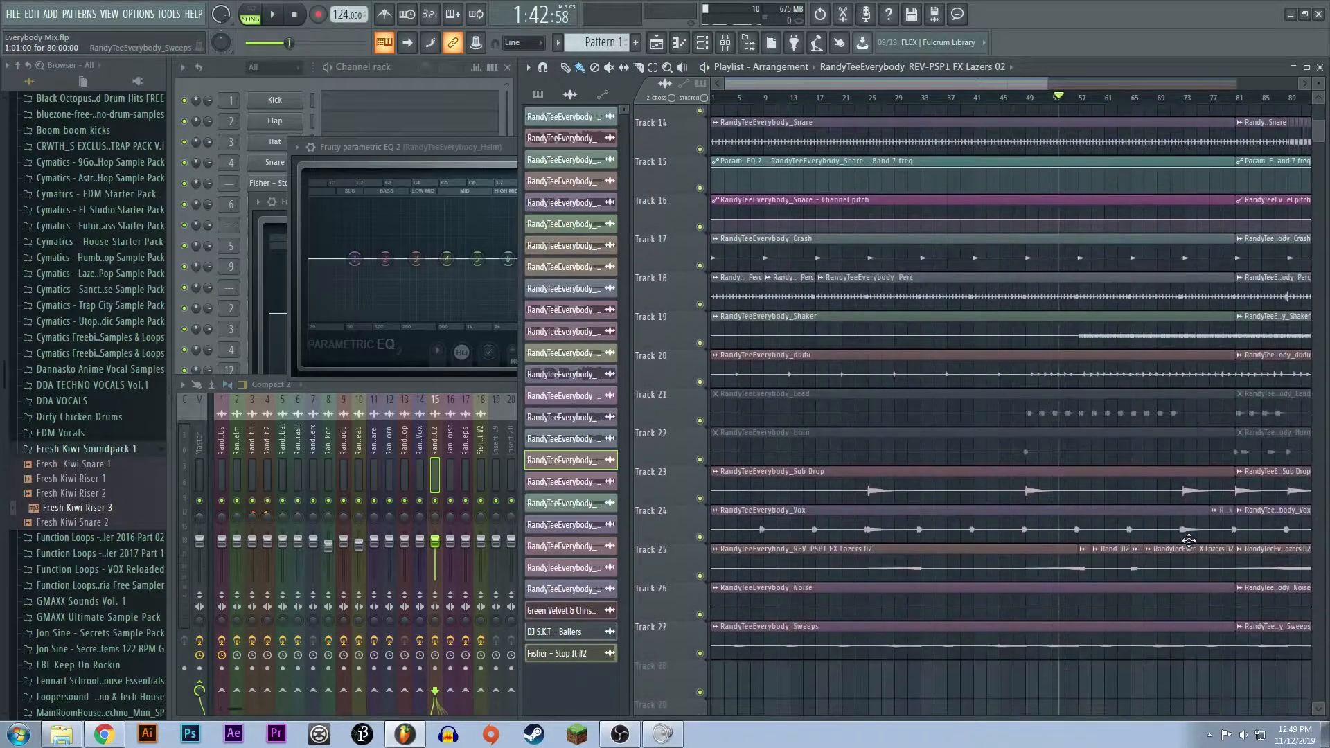
scroll(1102, 617, "up", 5)
left_click_drag(932, 557, 929, 677)
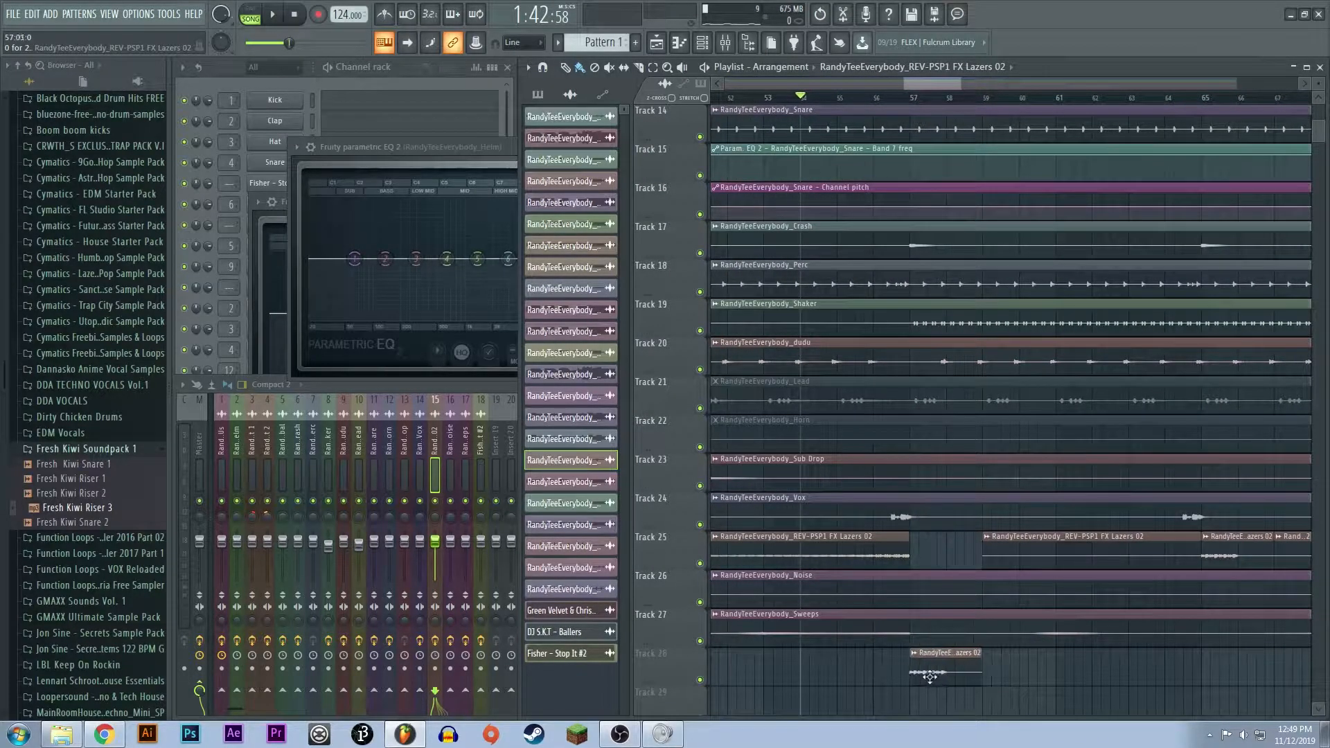
left_click(700, 679)
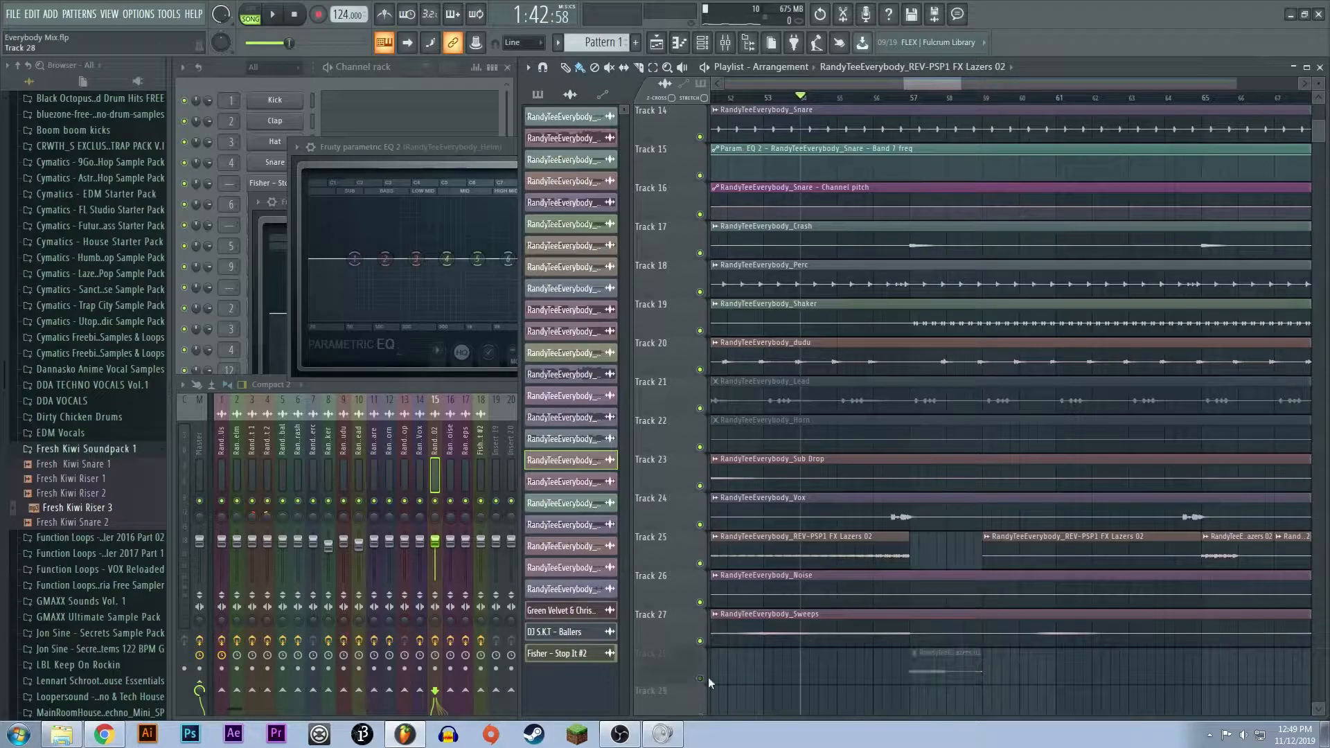
left_click_drag(905, 554, 959, 549)
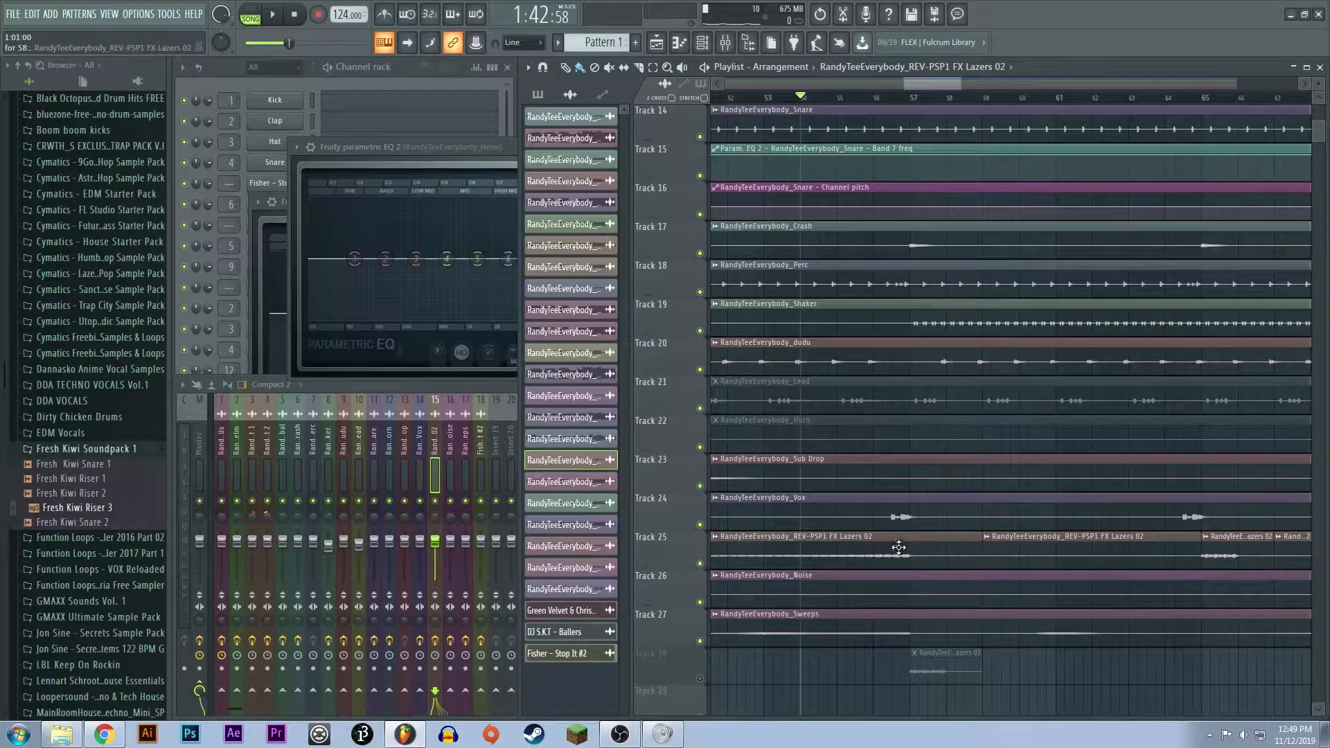
- Trim the extended FX Lazers clip back to bar 57 and return the short clip from Track 28 to its gap on Track 25
scroll(959, 373, "up", 5)
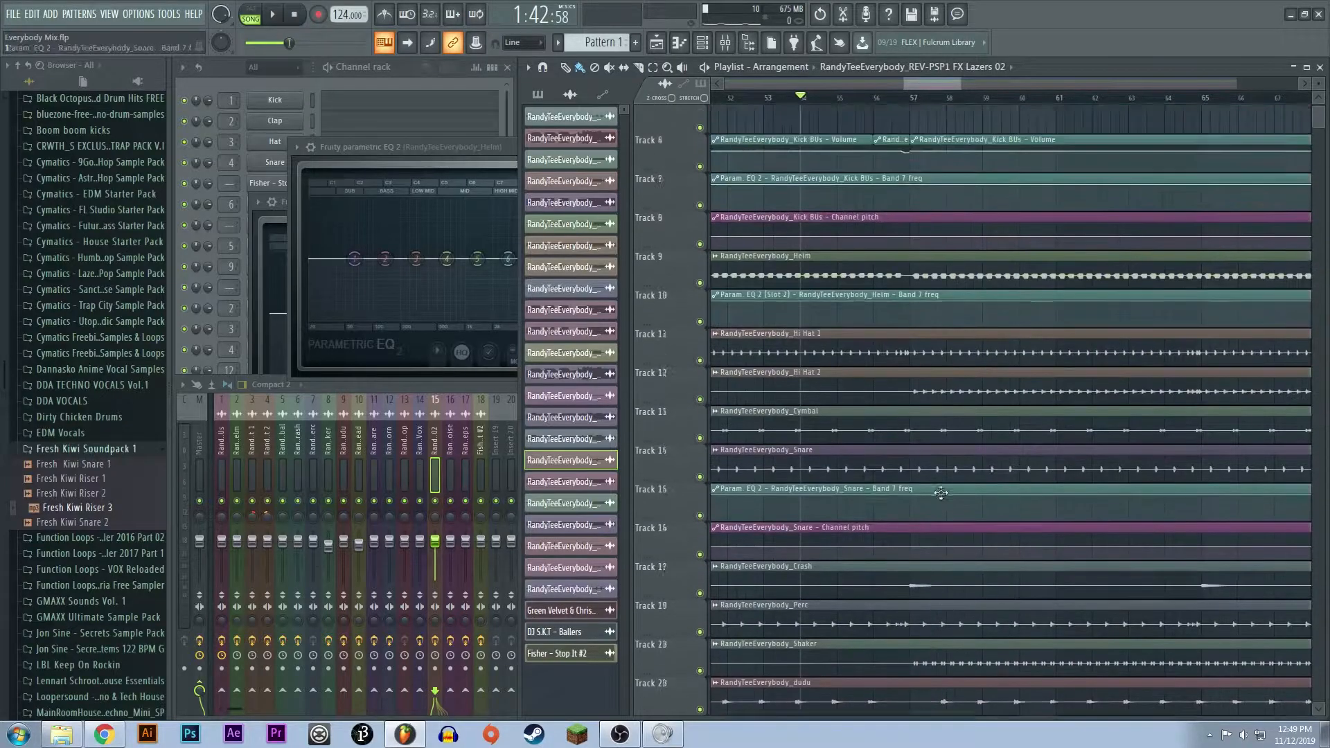
scroll(959, 373, "down", 5)
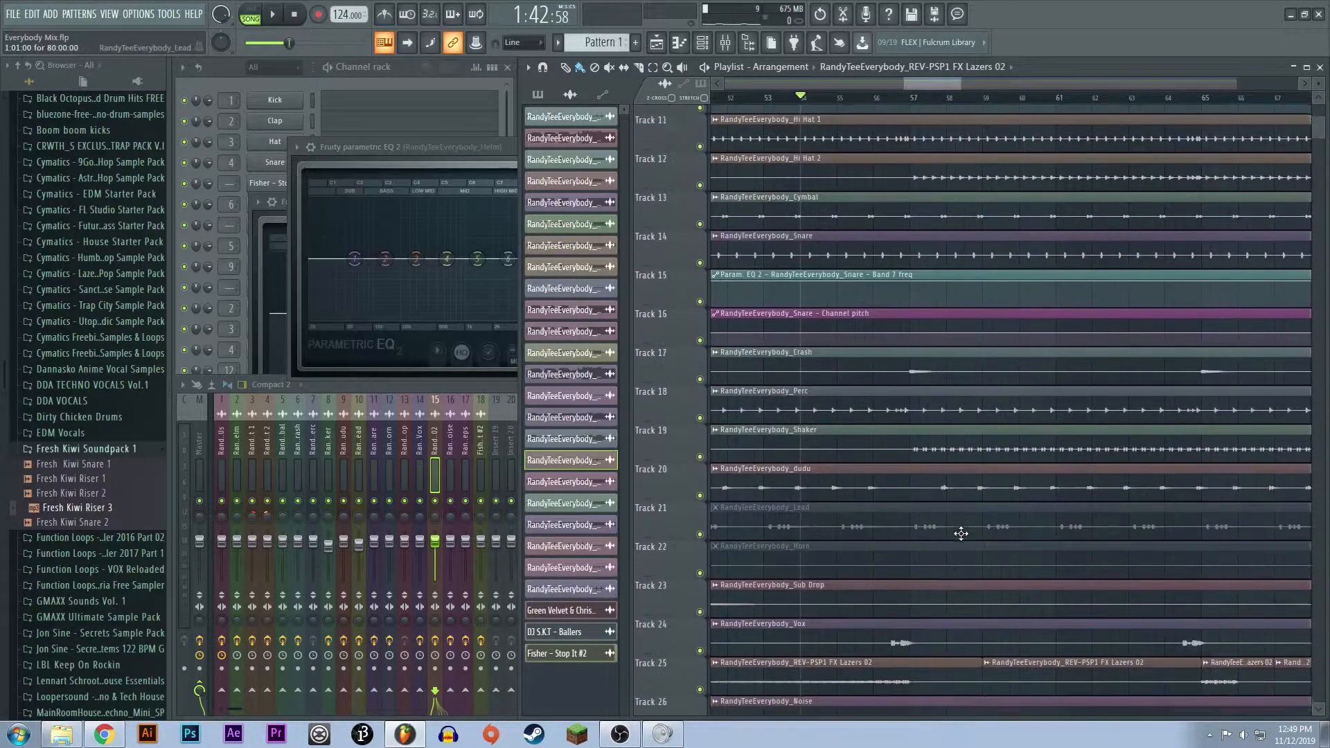
left_click_drag(978, 511, 910, 511)
left_click_drag(927, 611, 936, 493)
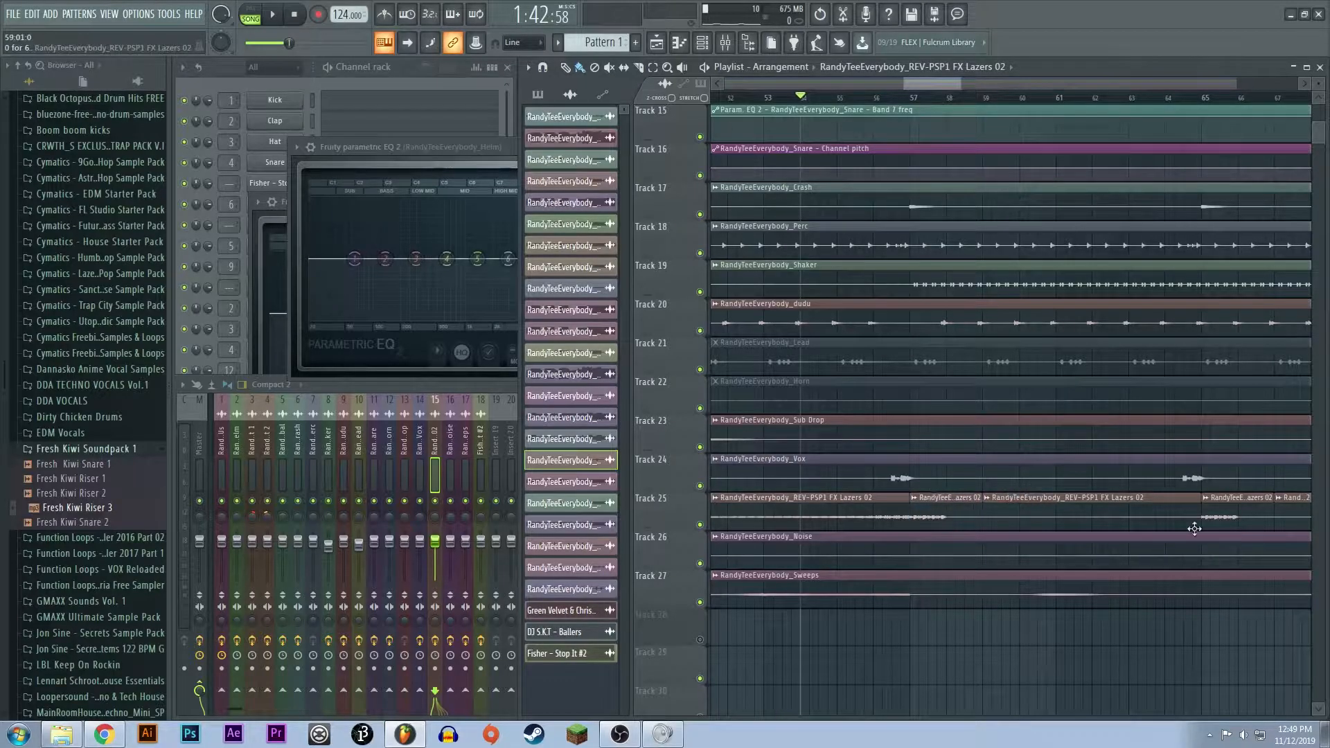
- Play the transition from bar 54 to just past bar 57 and stop playback
key("space")
scroll(1128, 453, "down", 3, "ctrl")
scroll(1128, 453, "up", 2, "ctrl")
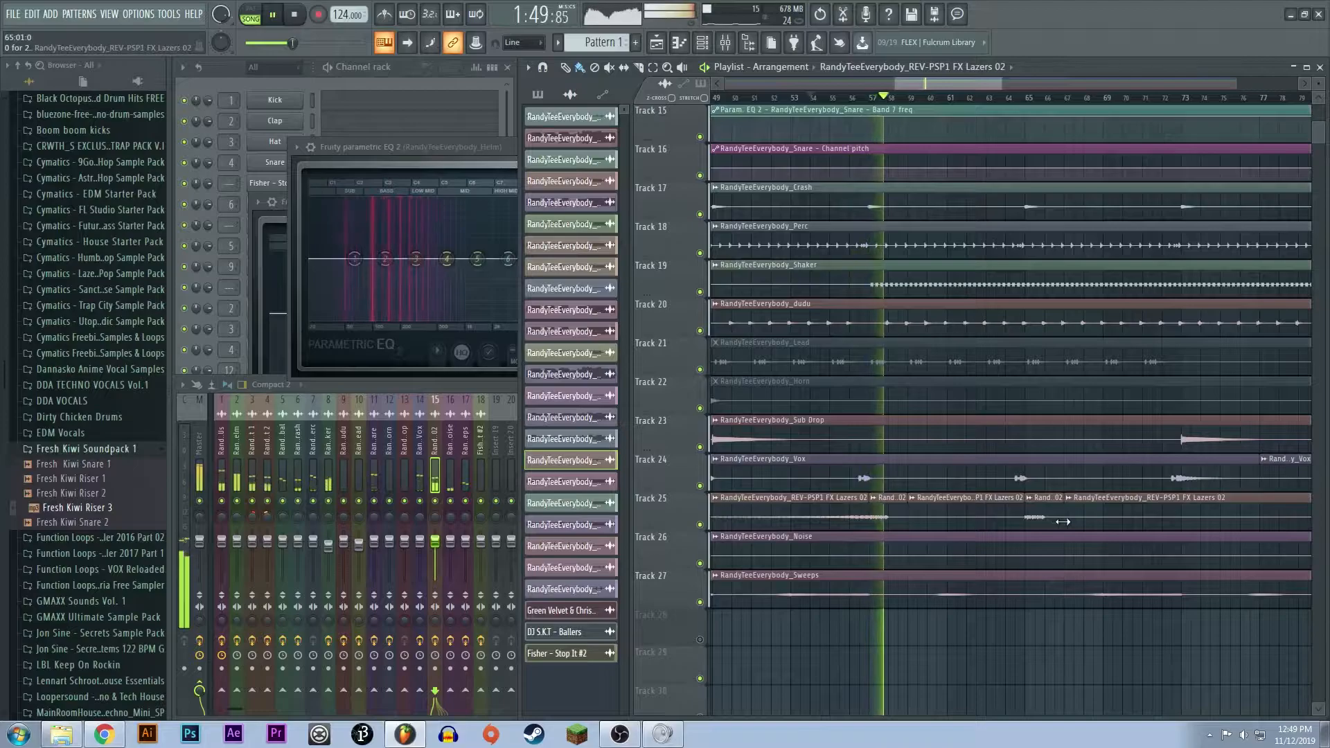
key("space")
- Highlight the section from bar 33 to bar 73 on the playlist timeline and clear the selection
scroll(1062, 522, "up", 5)
scroll(1063, 522, "down", 3, "ctrl")
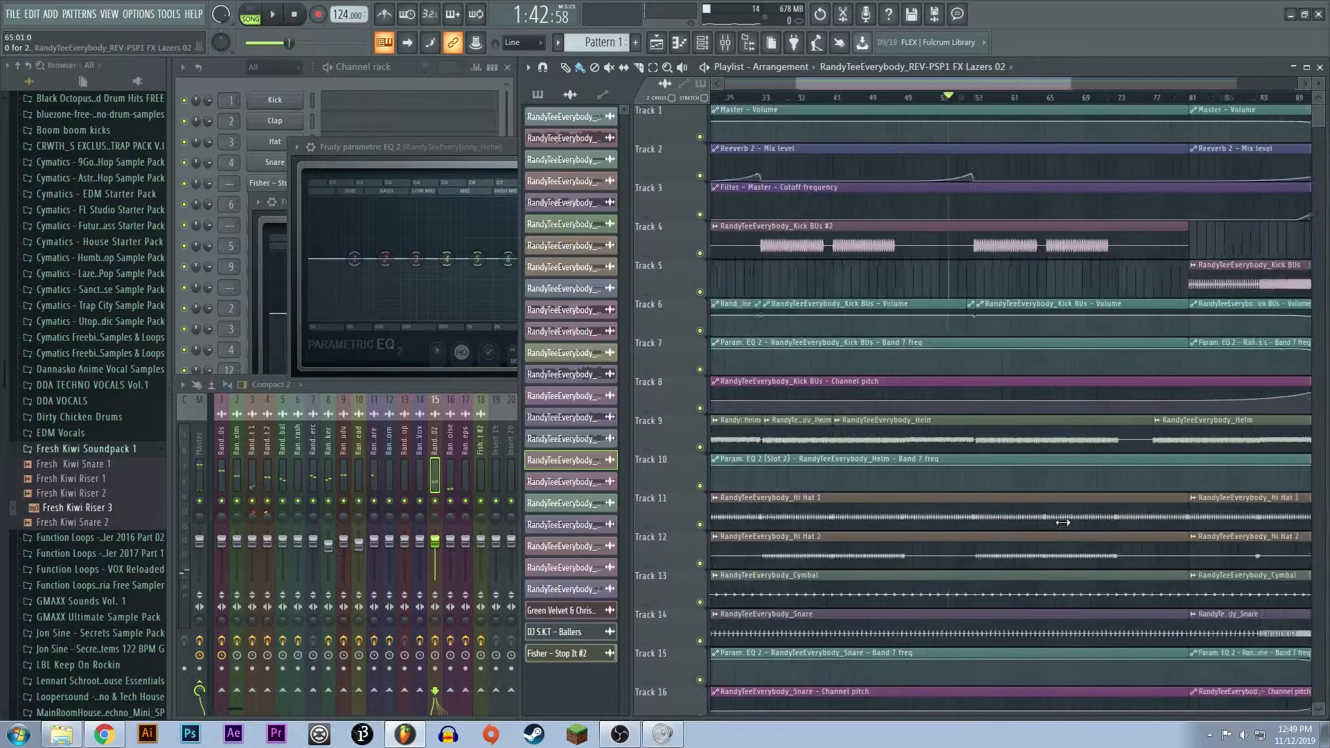
scroll(1062, 522, "down", 3)
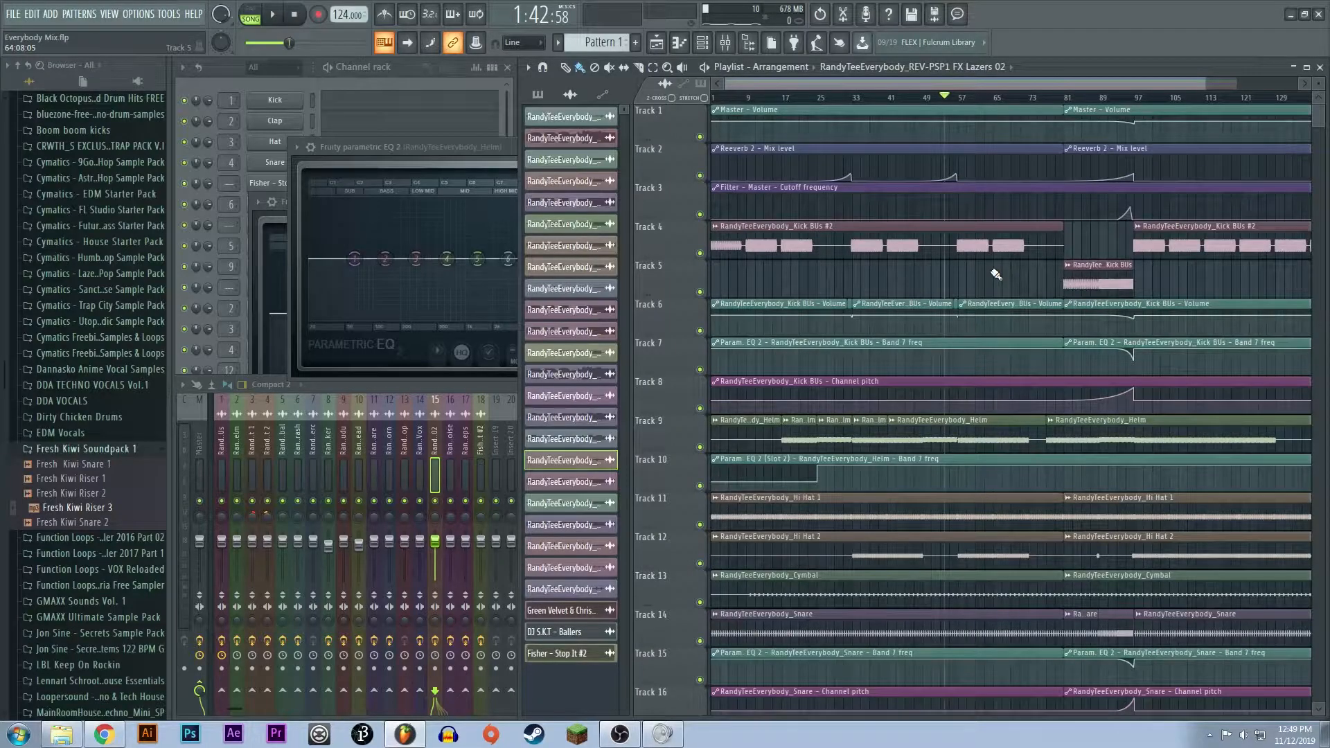
left_click_drag(856, 97, 924, 126)
left_click_drag(928, 100, 856, 99)
left_click(1047, 105)
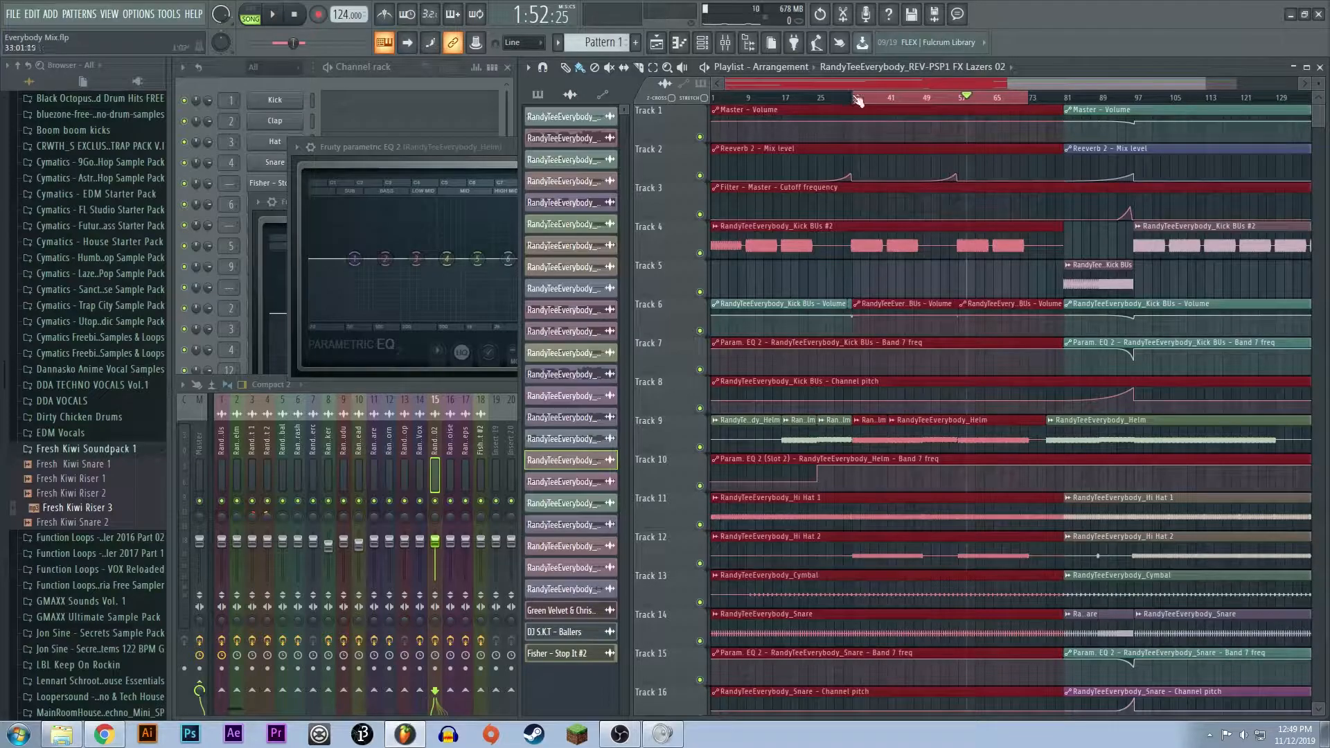
left_click(864, 98, "ctrl")
- Set the playback position at bar 49, where the second part of the section begins
scroll(975, 292, "down", 1)
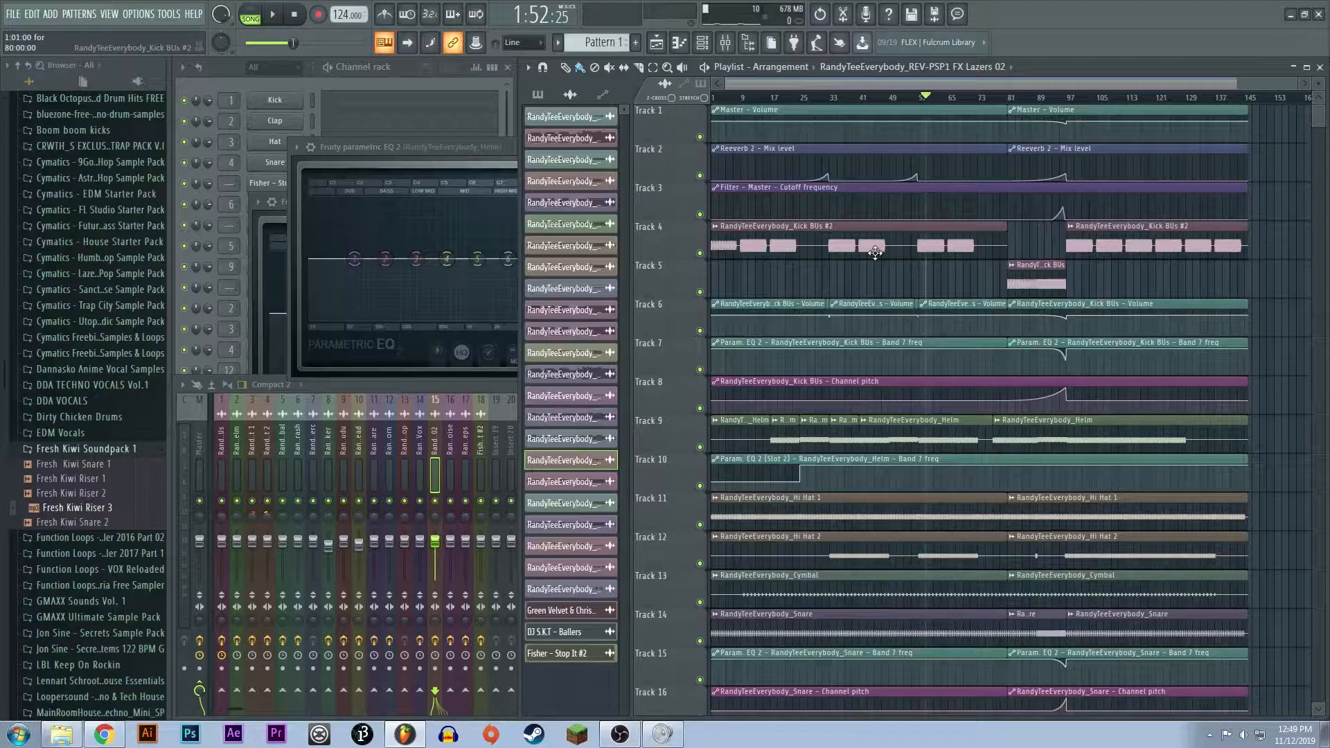
left_click_drag(1295, 83, 1013, 101)
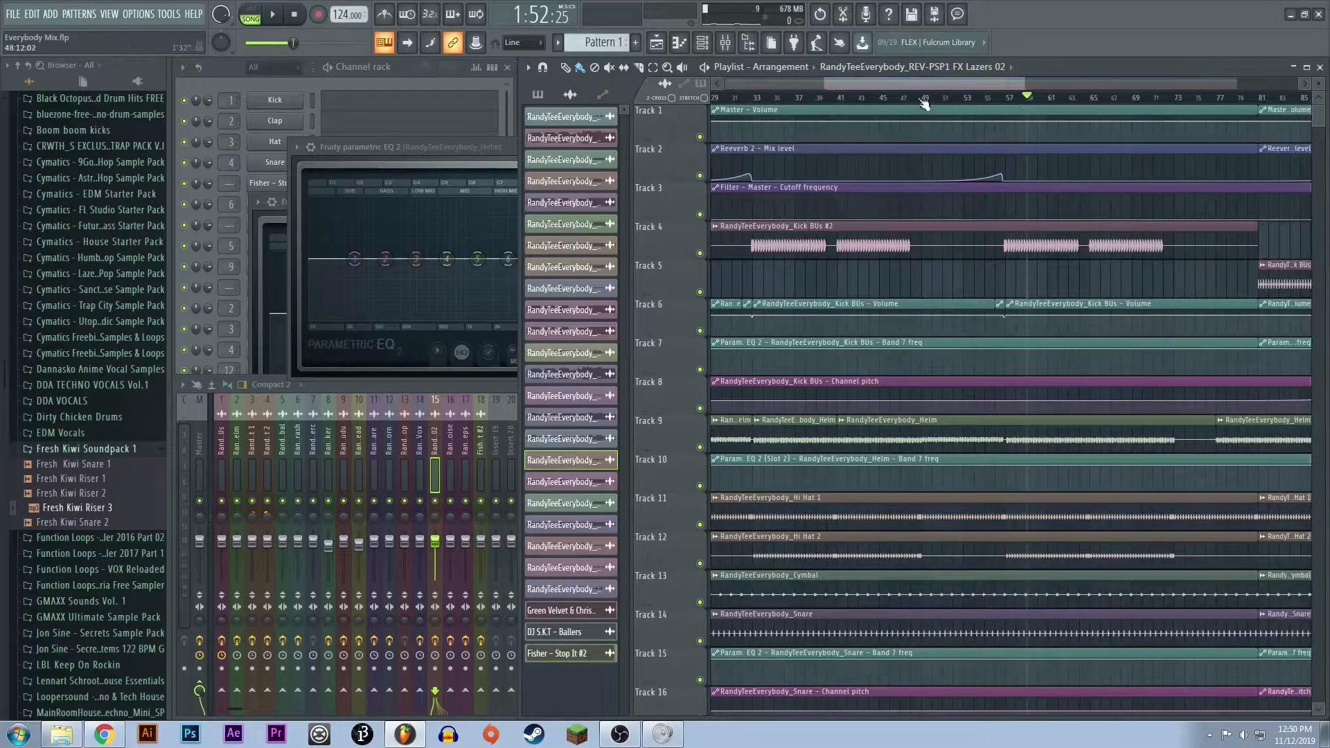
left_click_drag(922, 101, 1121, 85)
left_click(1014, 95, "ctrl")
- Set the playback position at bar 73, highlight the timeline from there to about bar 83, and clear the selection
scroll(1040, 316, "down", 3)
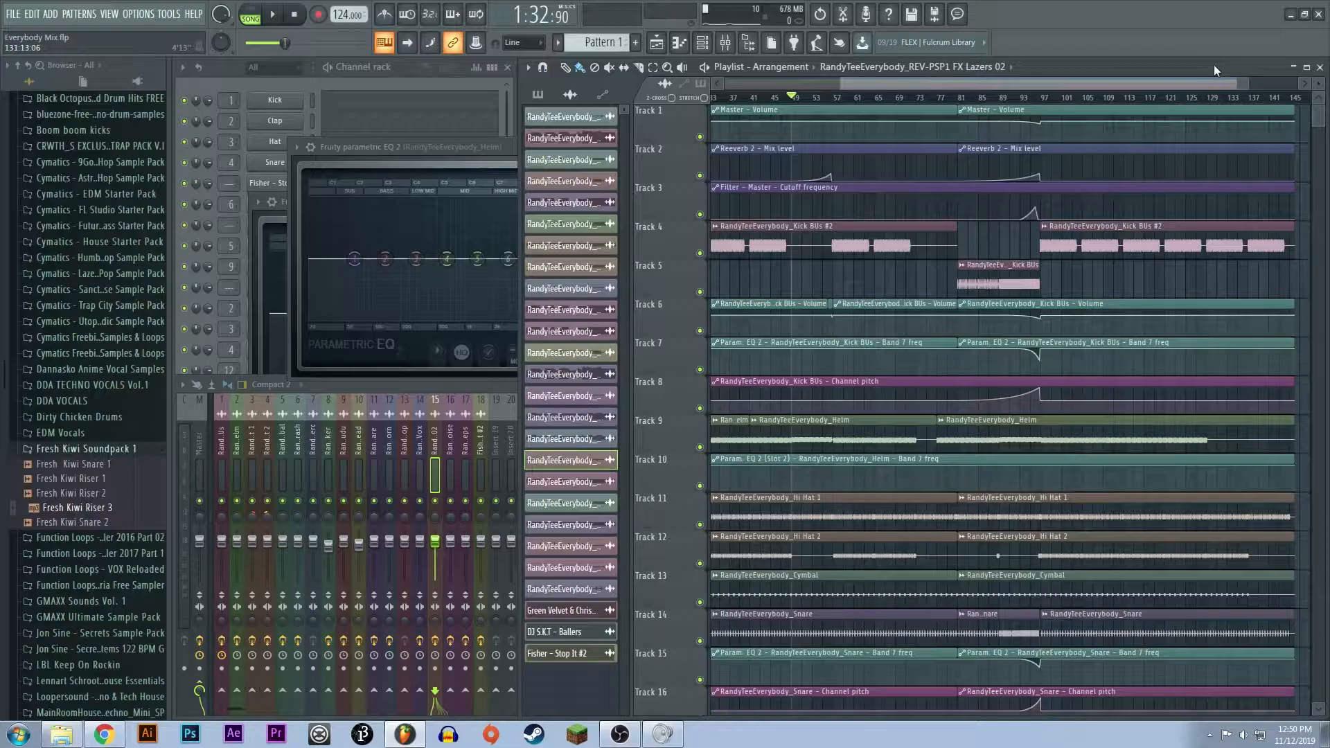
left_click_drag(1246, 88, 1197, 90)
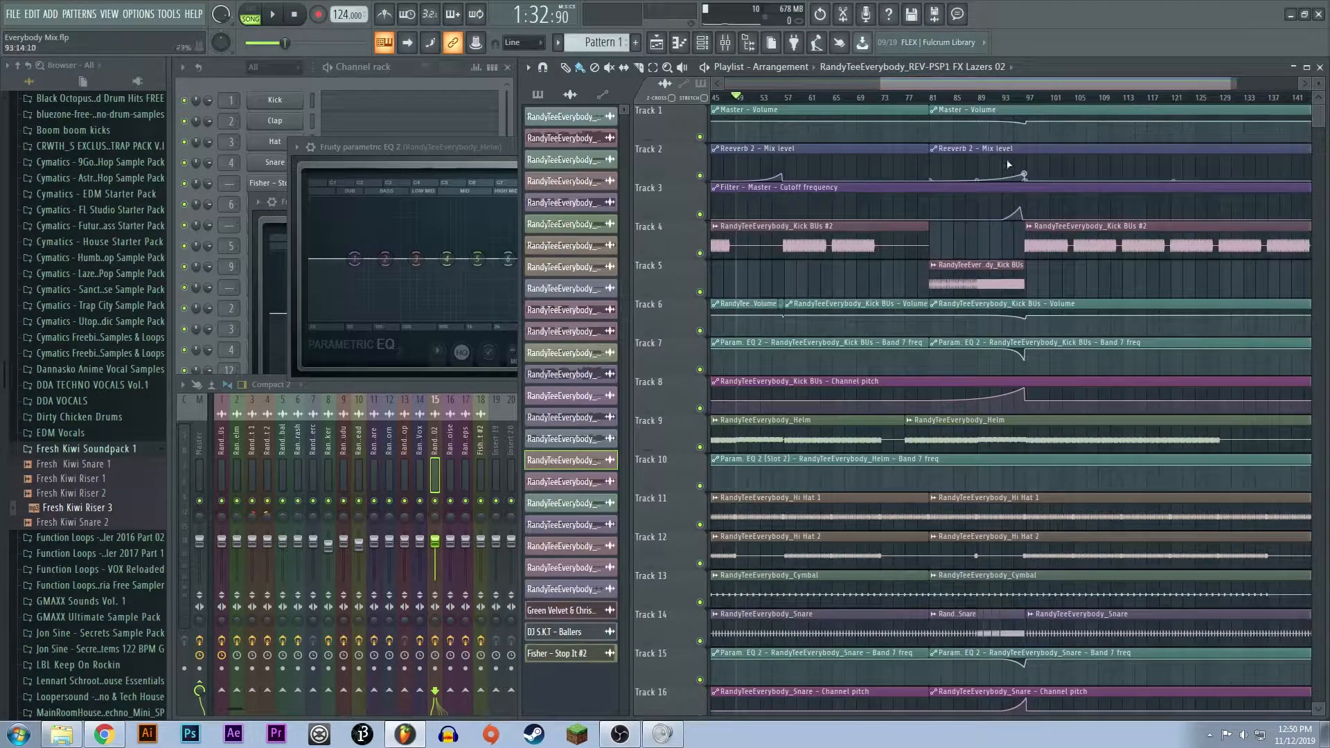
left_click(887, 100)
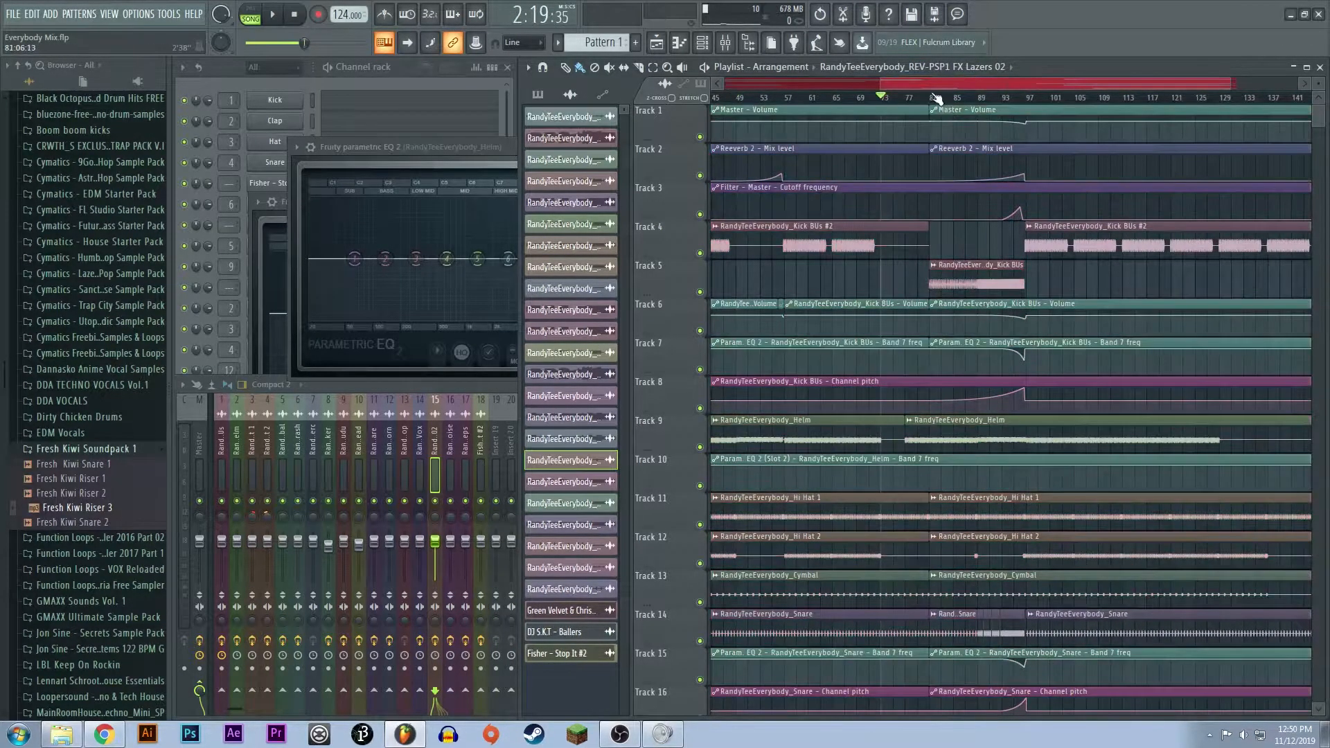
left_click_drag(881, 101, 944, 102)
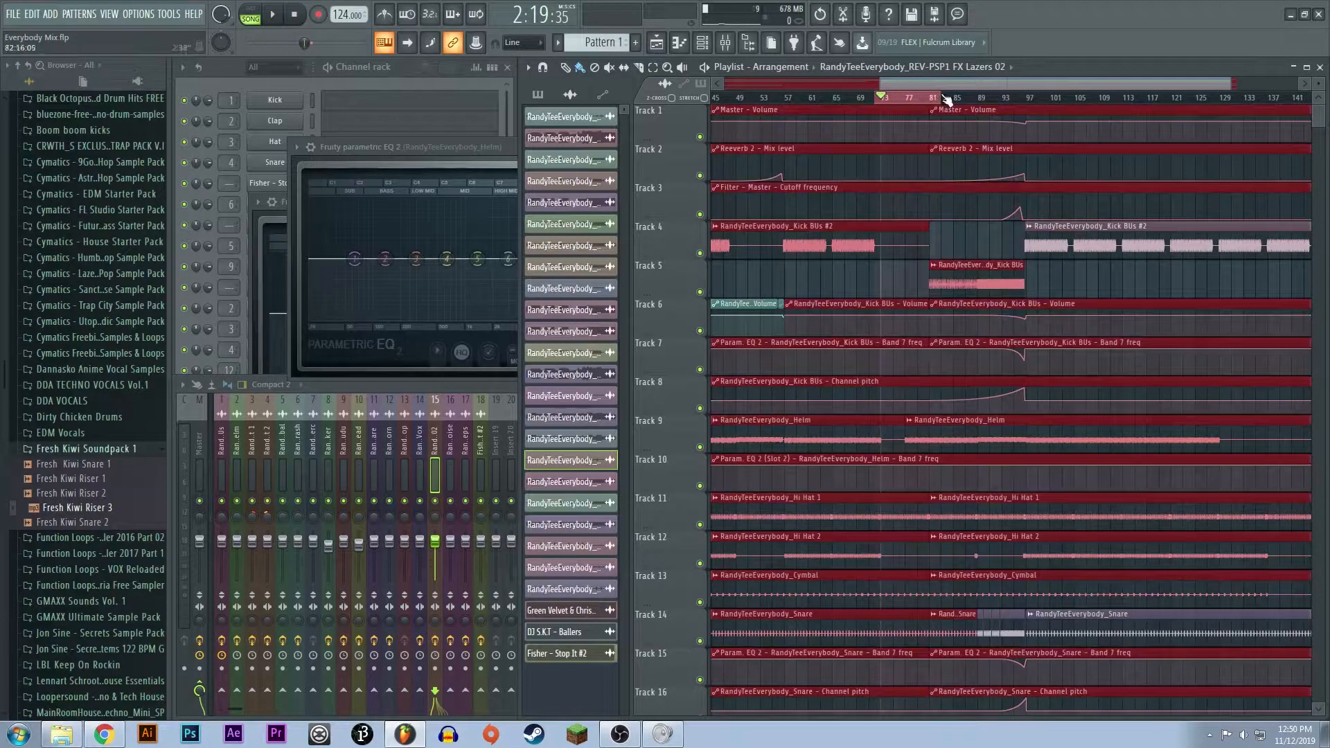
scroll(882, 360, "up", 3)
key("ctrl+d")
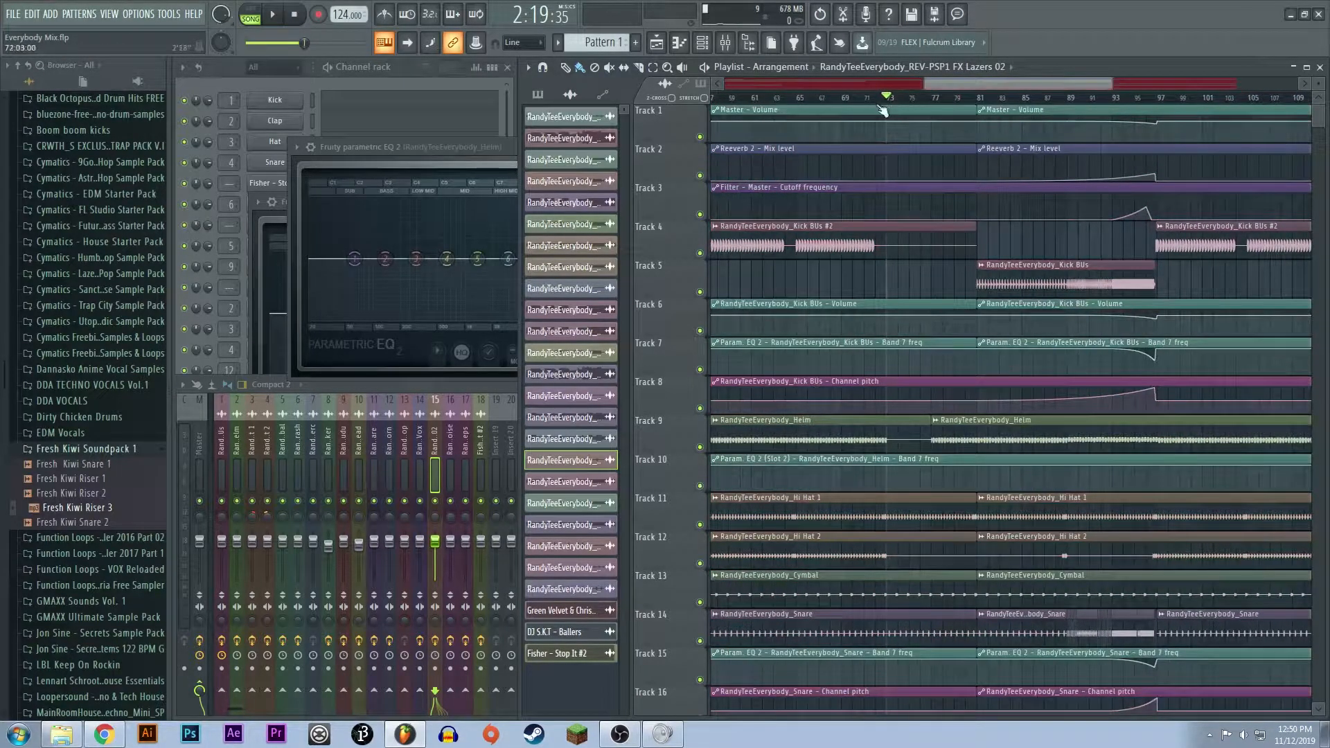
- Highlight the breakdown and build-up from bar 73 to bar 97 and clear the selection
left_click_drag(889, 101, 1158, 119)
scroll(1059, 300, "down", 3)
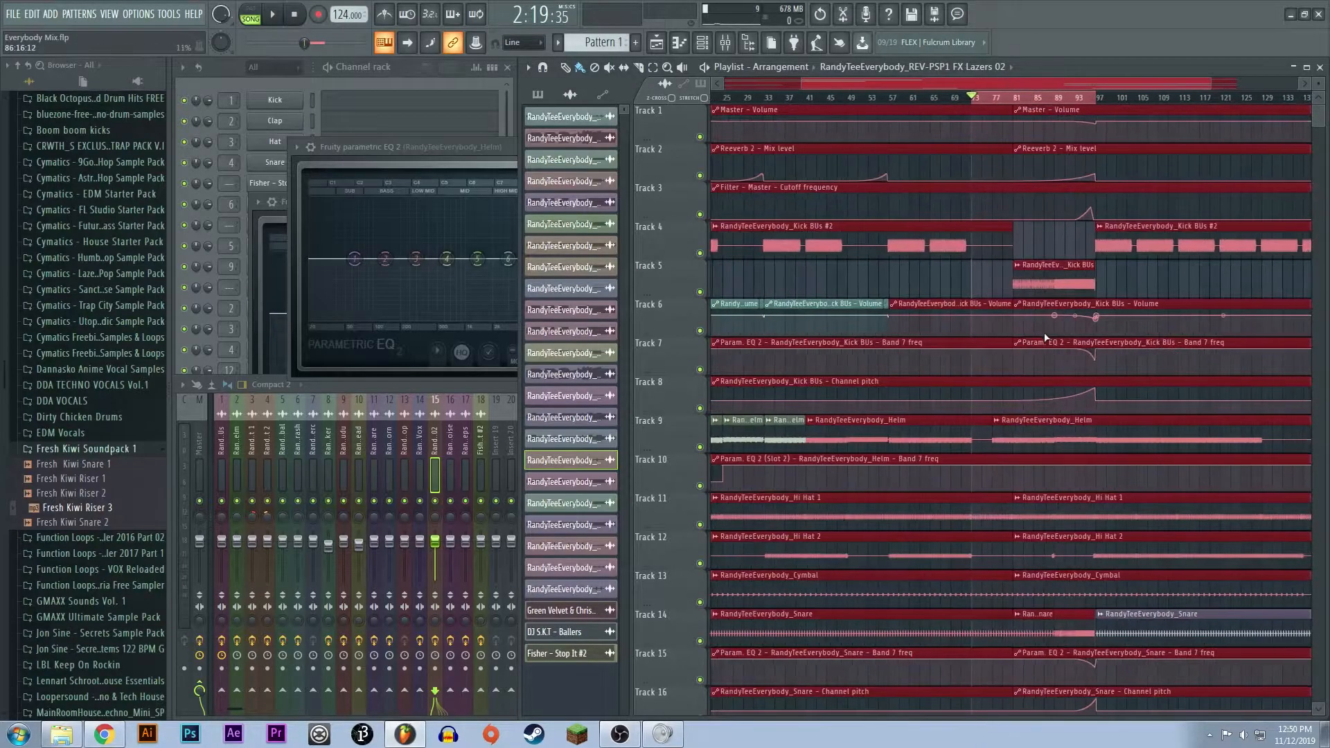
scroll(1059, 300, "down", 3)
scroll(1059, 300, "up", 4)
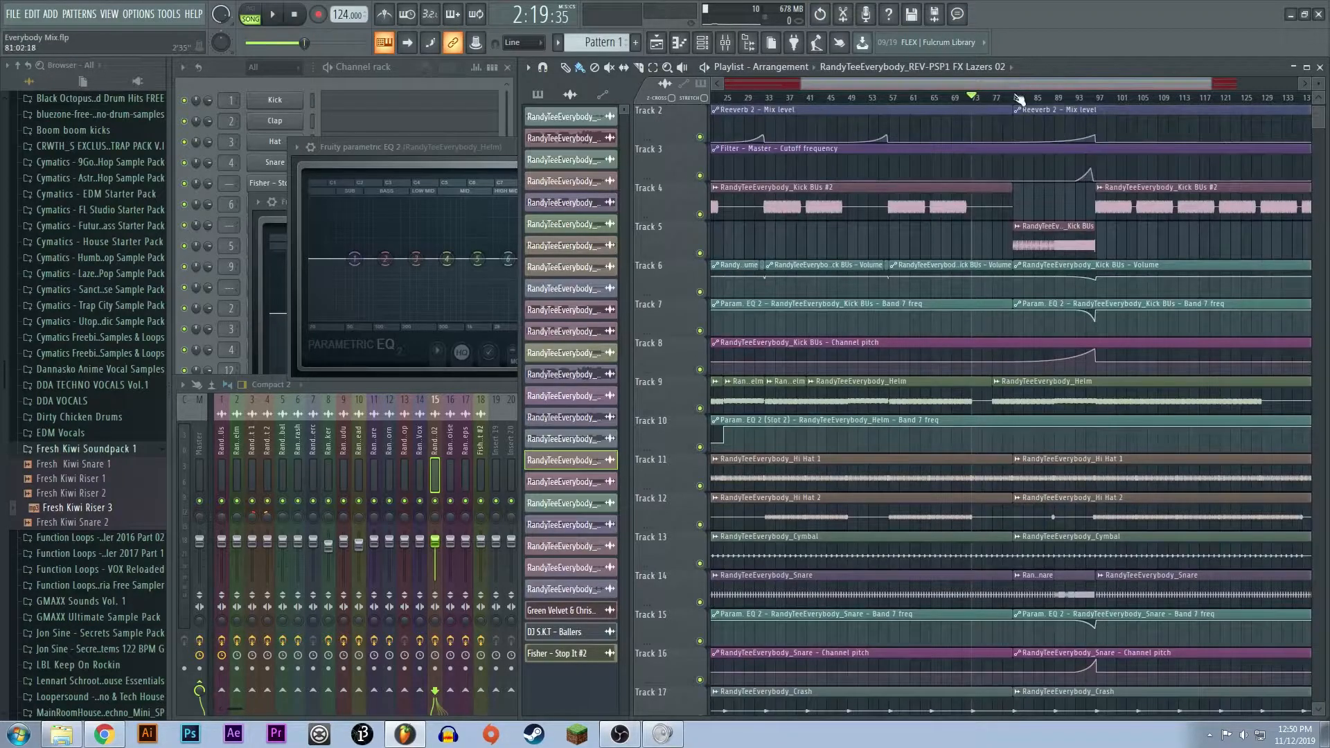
- Set the playback position at bar 52, check the tracks down to the sweeps, and play a short excerpt
left_click(865, 97)
scroll(915, 491, "down", 11)
scroll(915, 491, "down", 1)
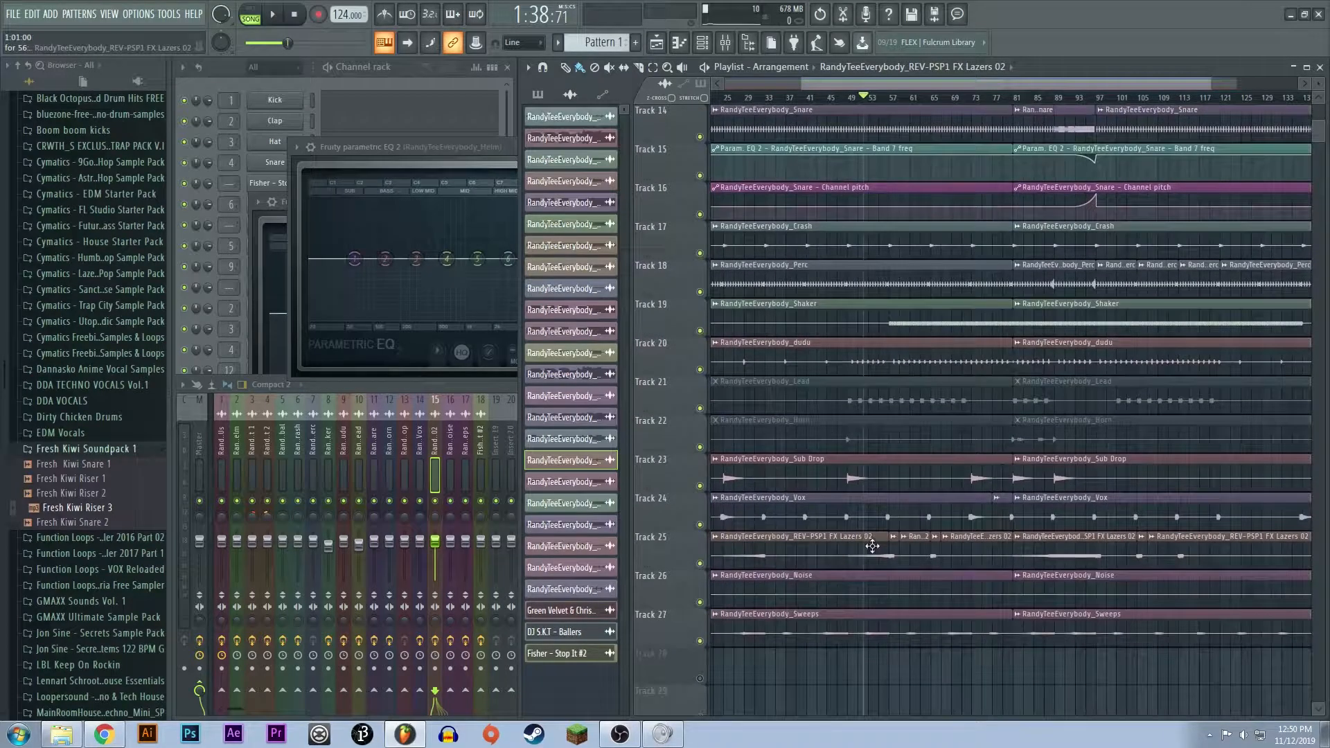
scroll(872, 546, "up", 13)
key("space")
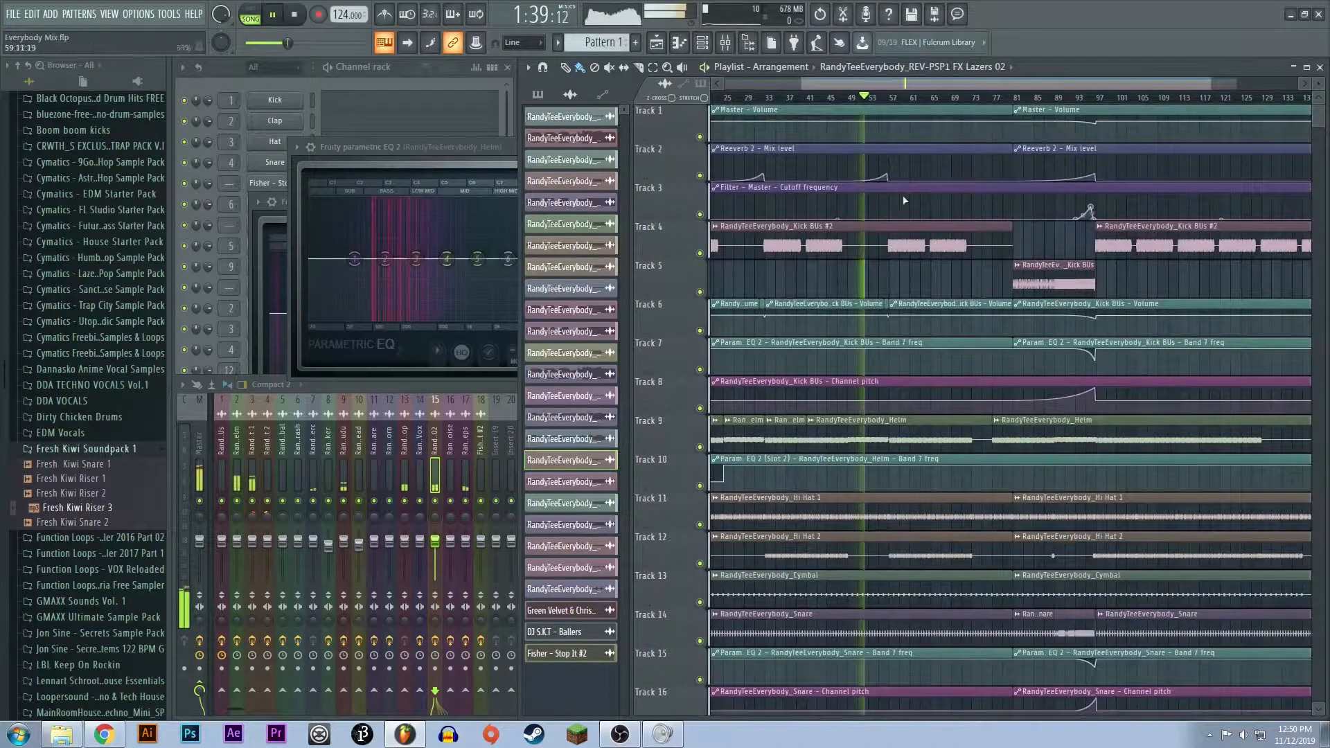
key("space")
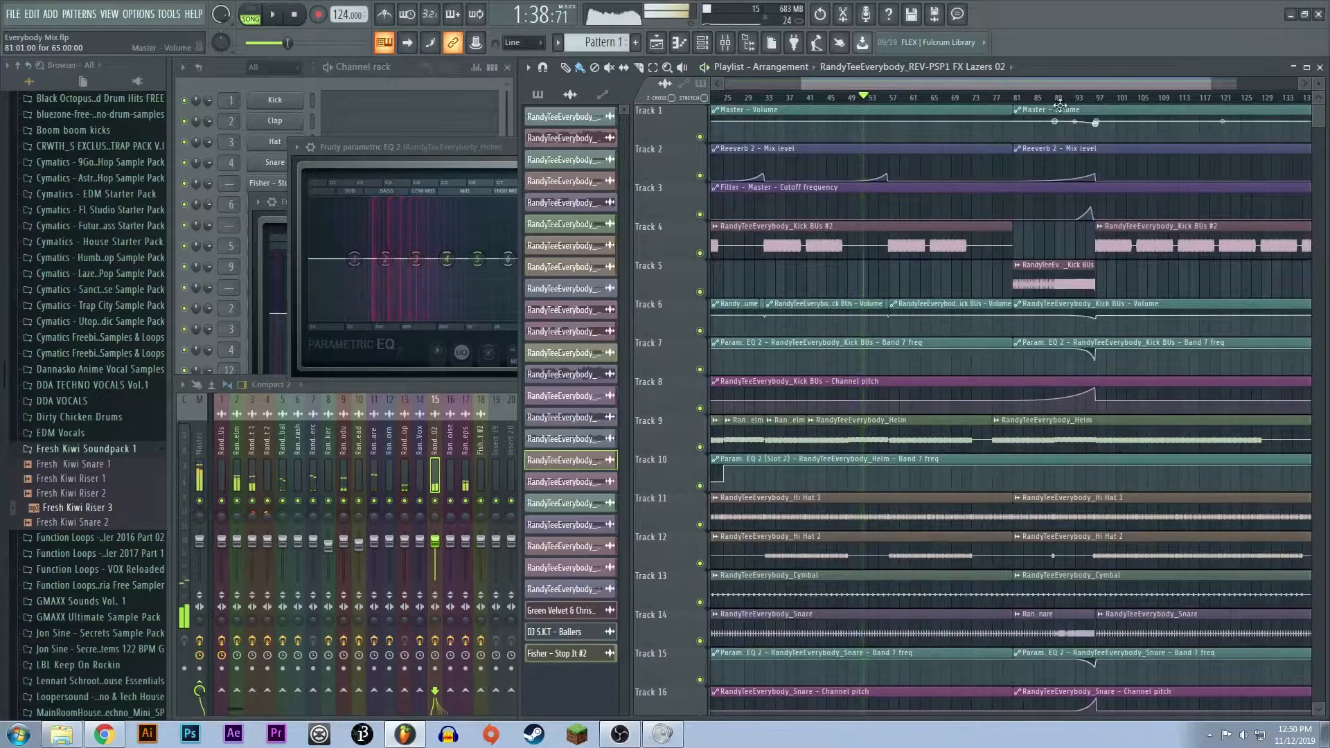
- Set the playback position at bar 81 and move the Kick BUs clip there from Track 5 to Track 4
left_click(1012, 97)
scroll(1035, 160, "down", 3)
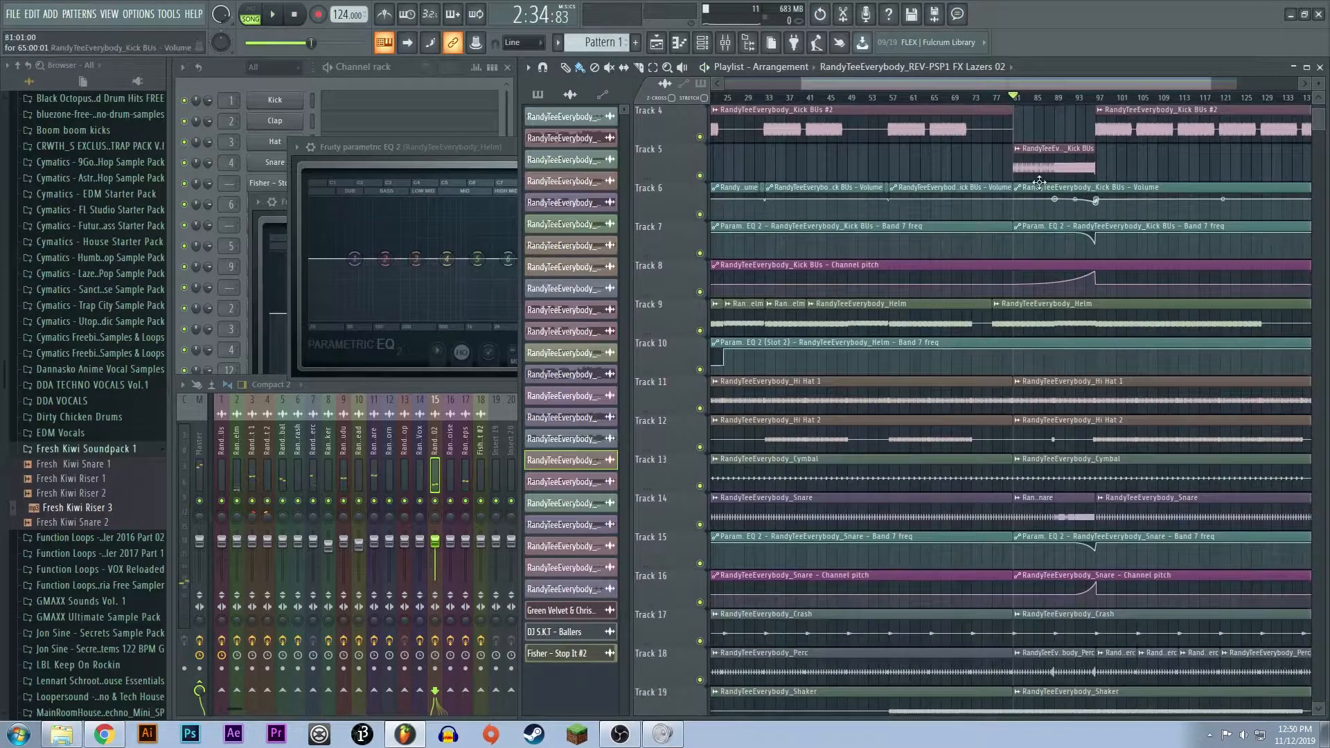
scroll(1039, 181, "up", 3)
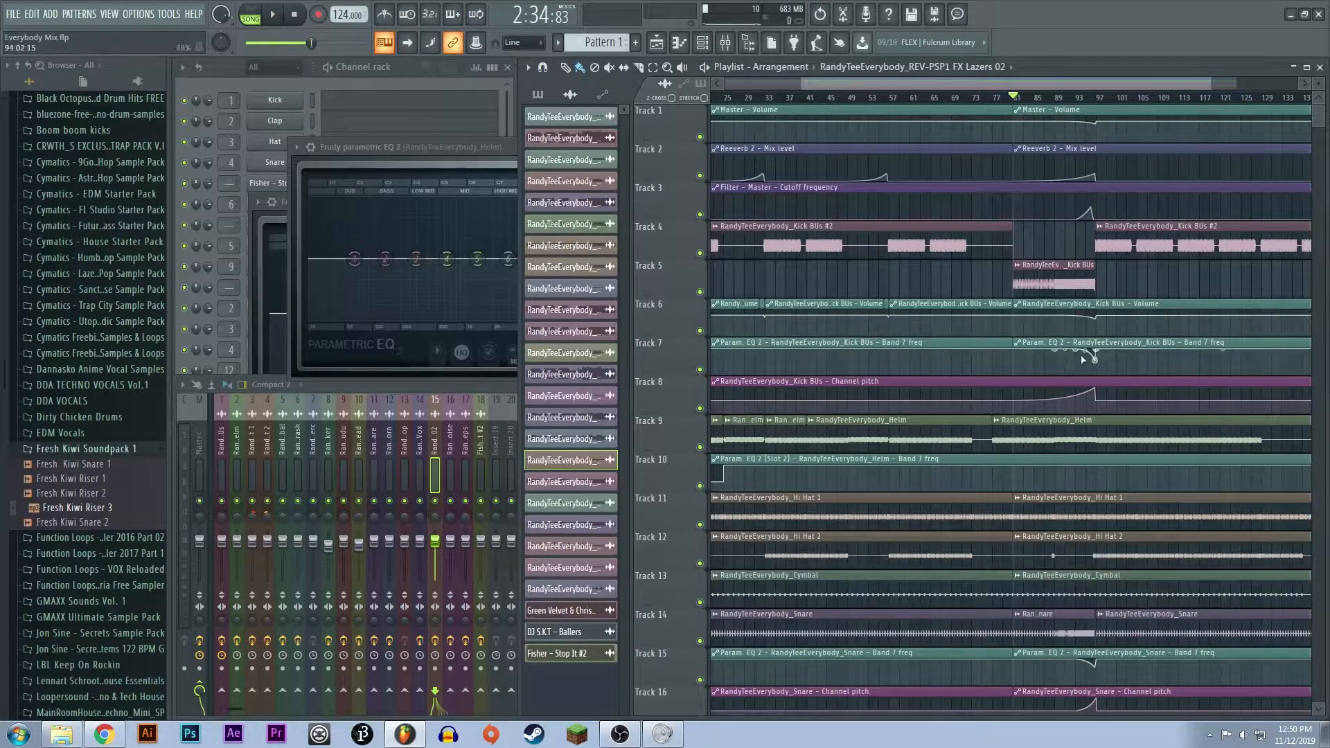
scroll(1081, 361, "up", 3)
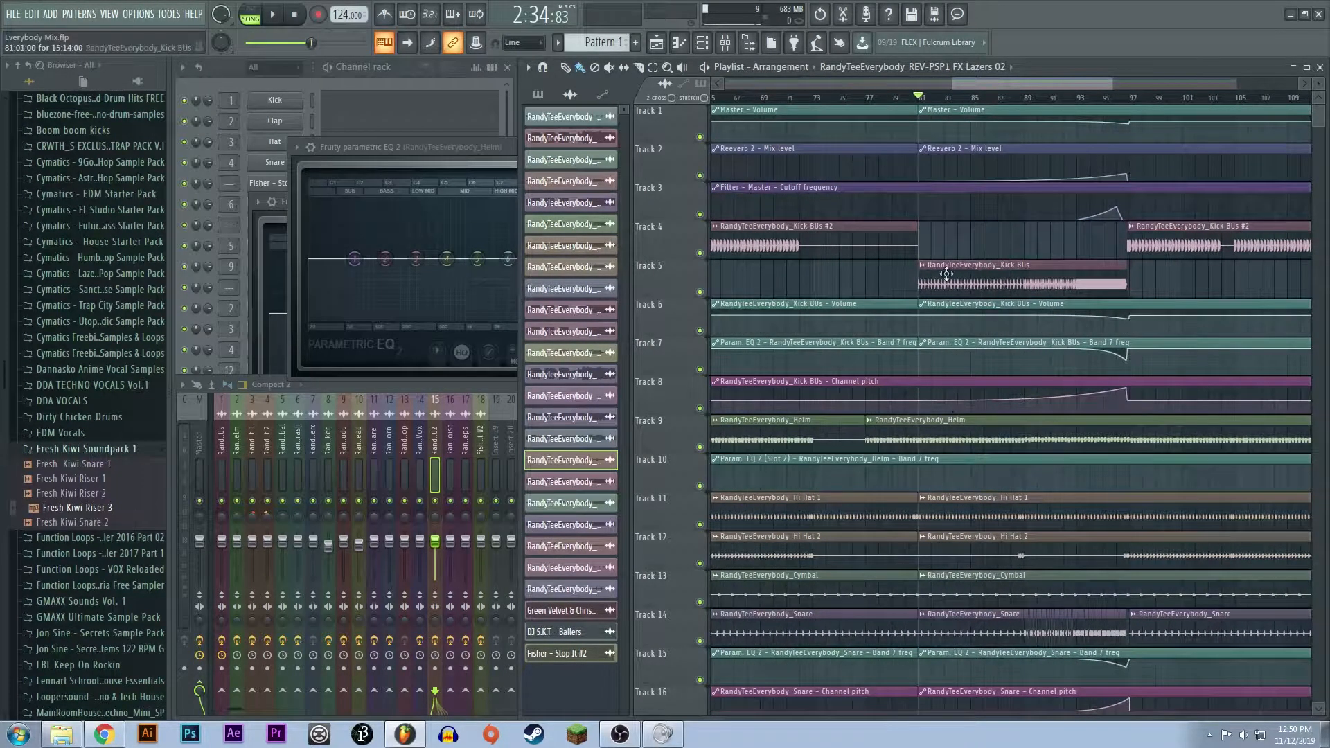
left_click_drag(955, 245, 959, 246)
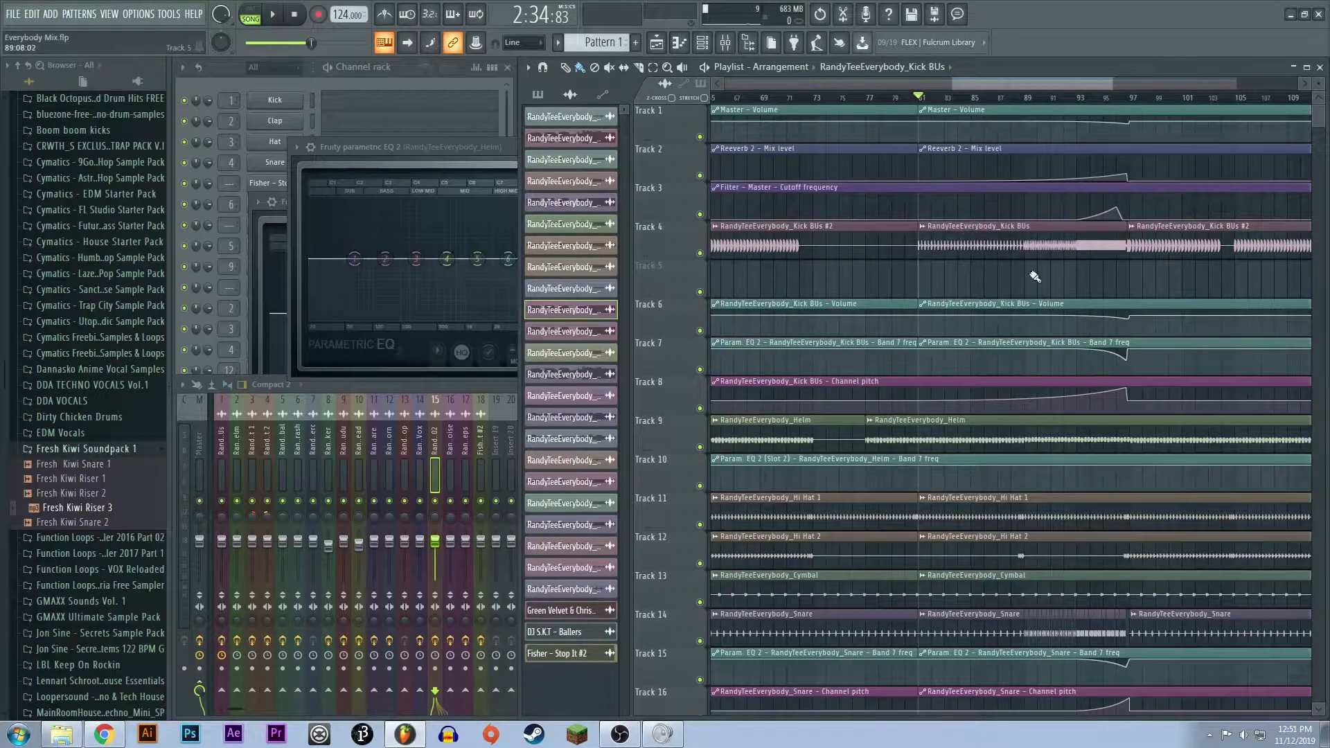
- Play the build-up from bar 81, jump to the faster kick roll at bar 89, and stop playback
key("space")
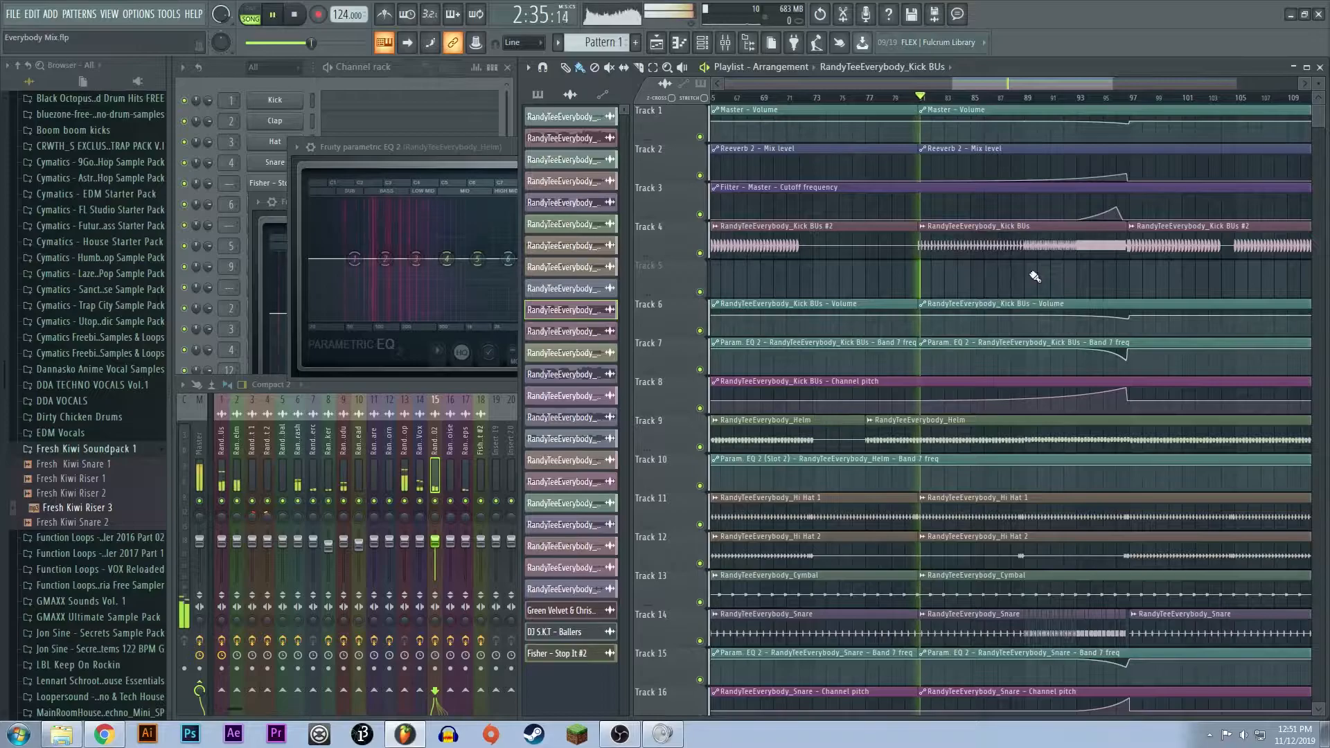
left_click(1030, 102)
scroll(1022, 263, "up", 2)
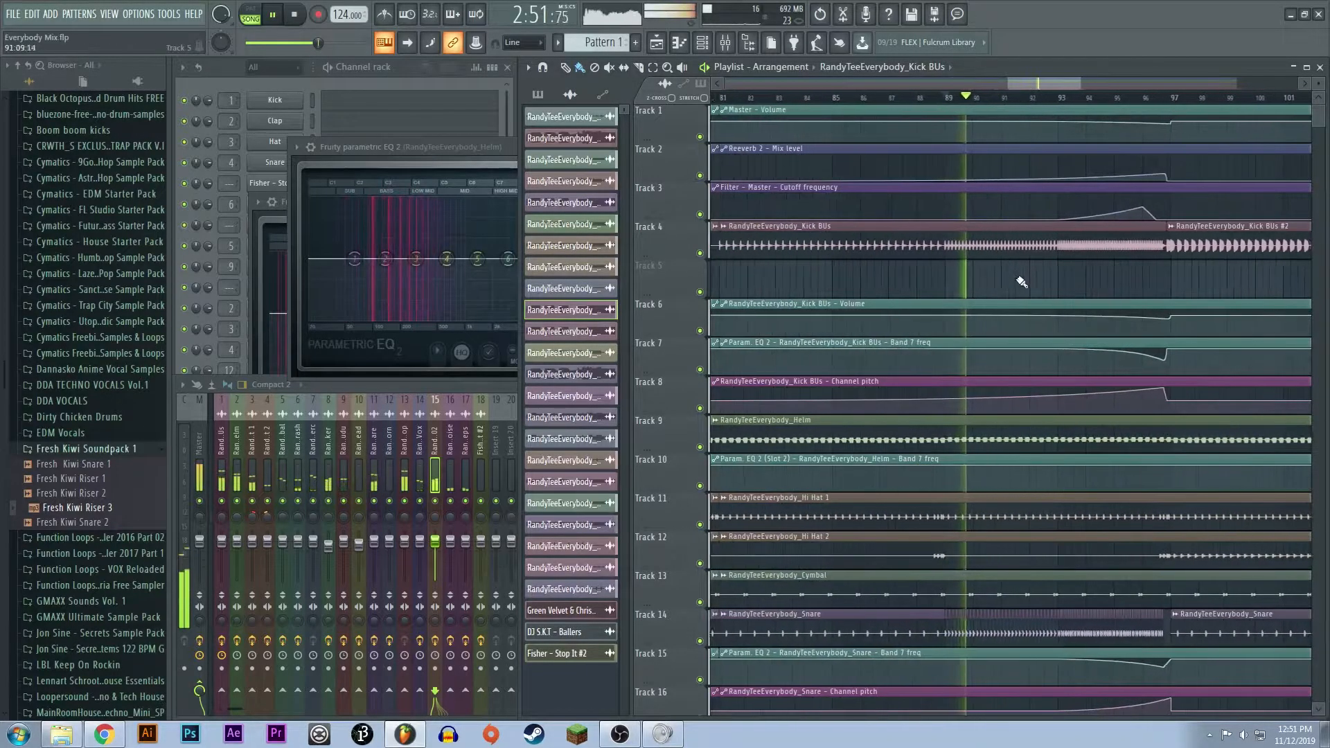
key("space")
scroll(980, 254, "up", 2)
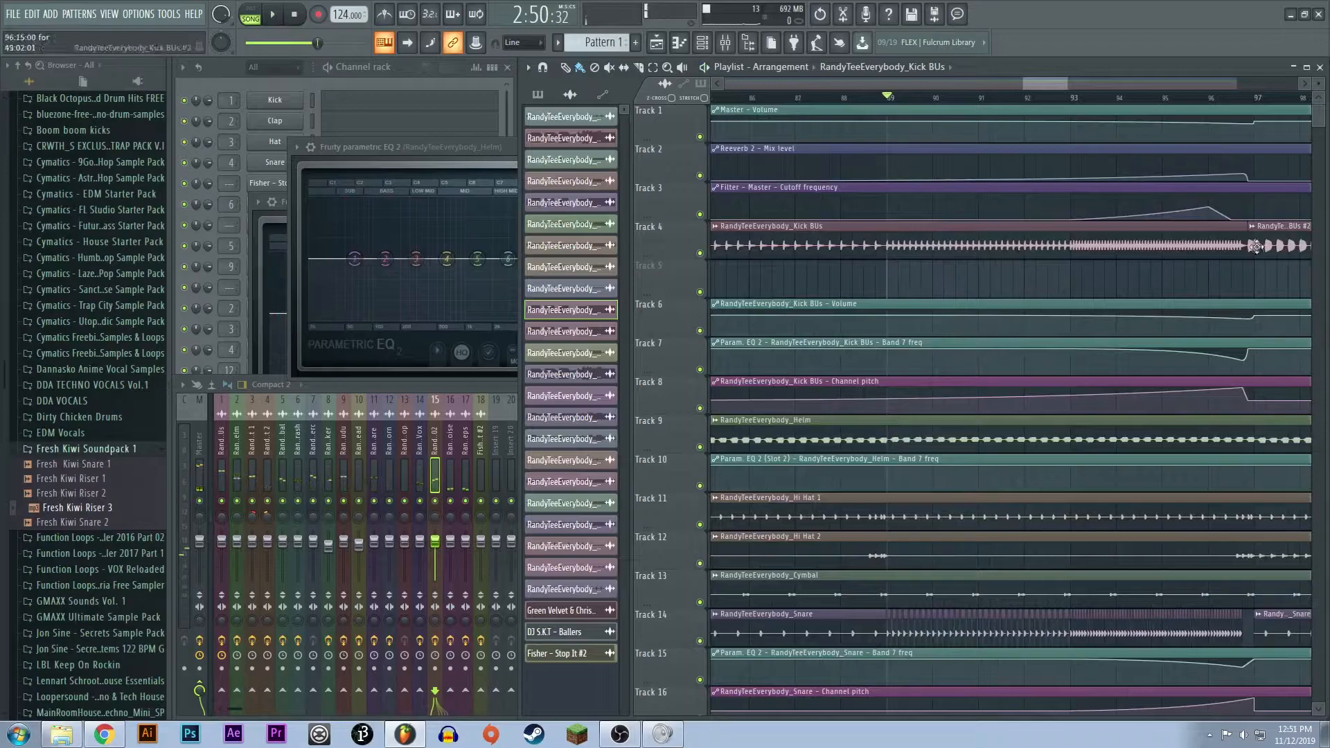
- Select the Kick BUs channel pitch and volume automation clips in turn and inspect their curves up to bar 97
left_click(965, 381)
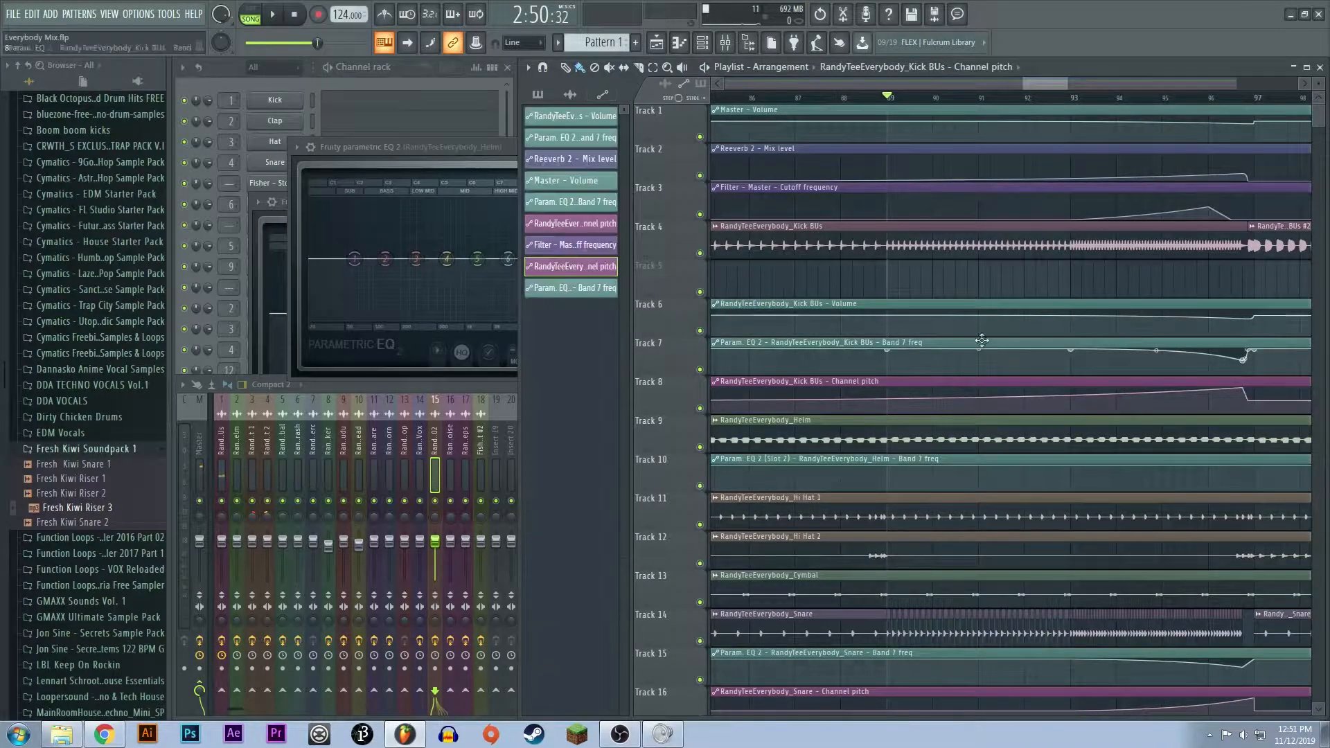
scroll(974, 398, "down", 3)
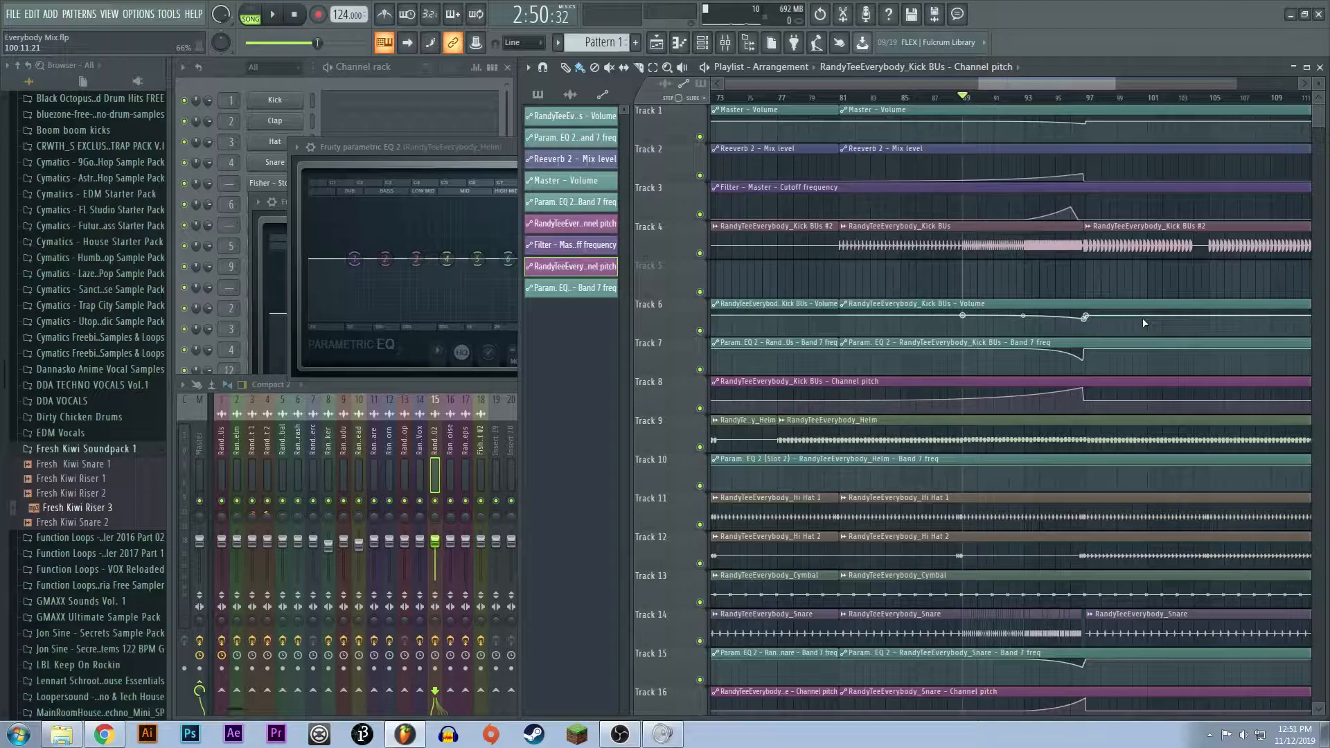
scroll(850, 305, "up", 3)
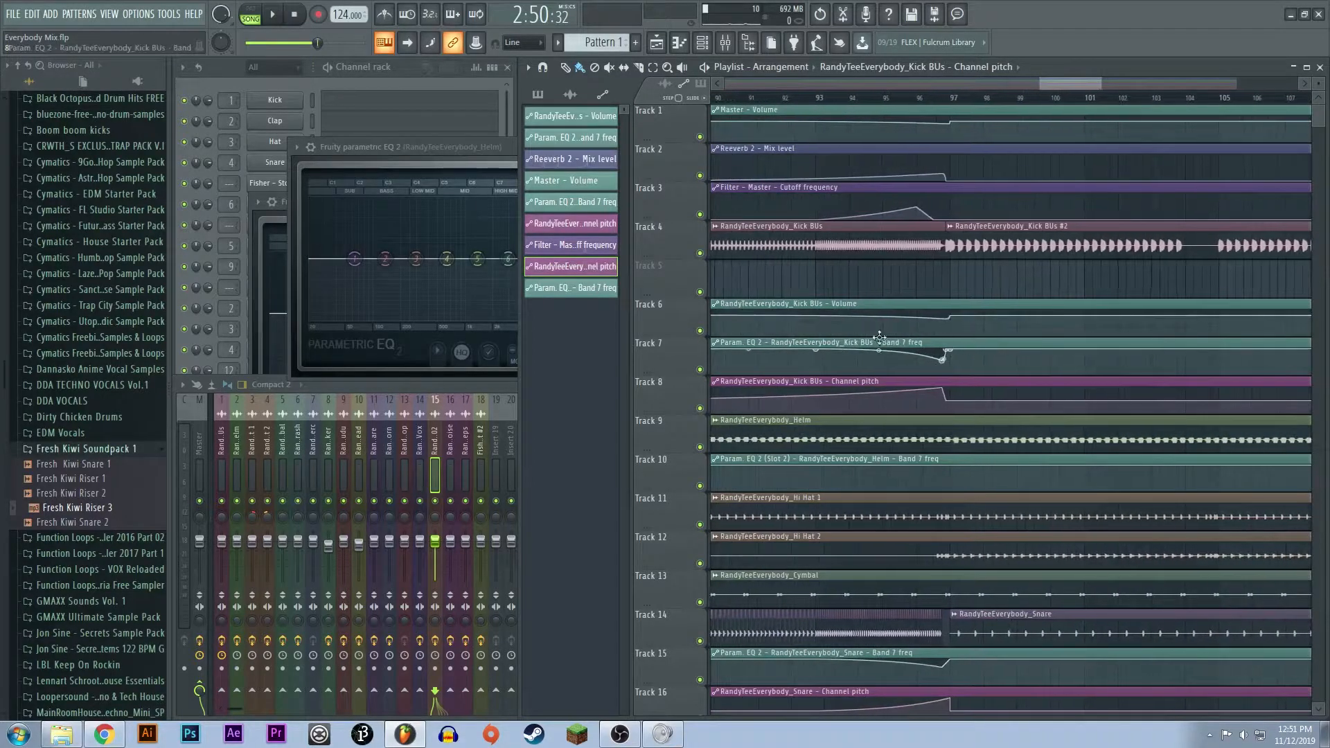
left_click(846, 304)
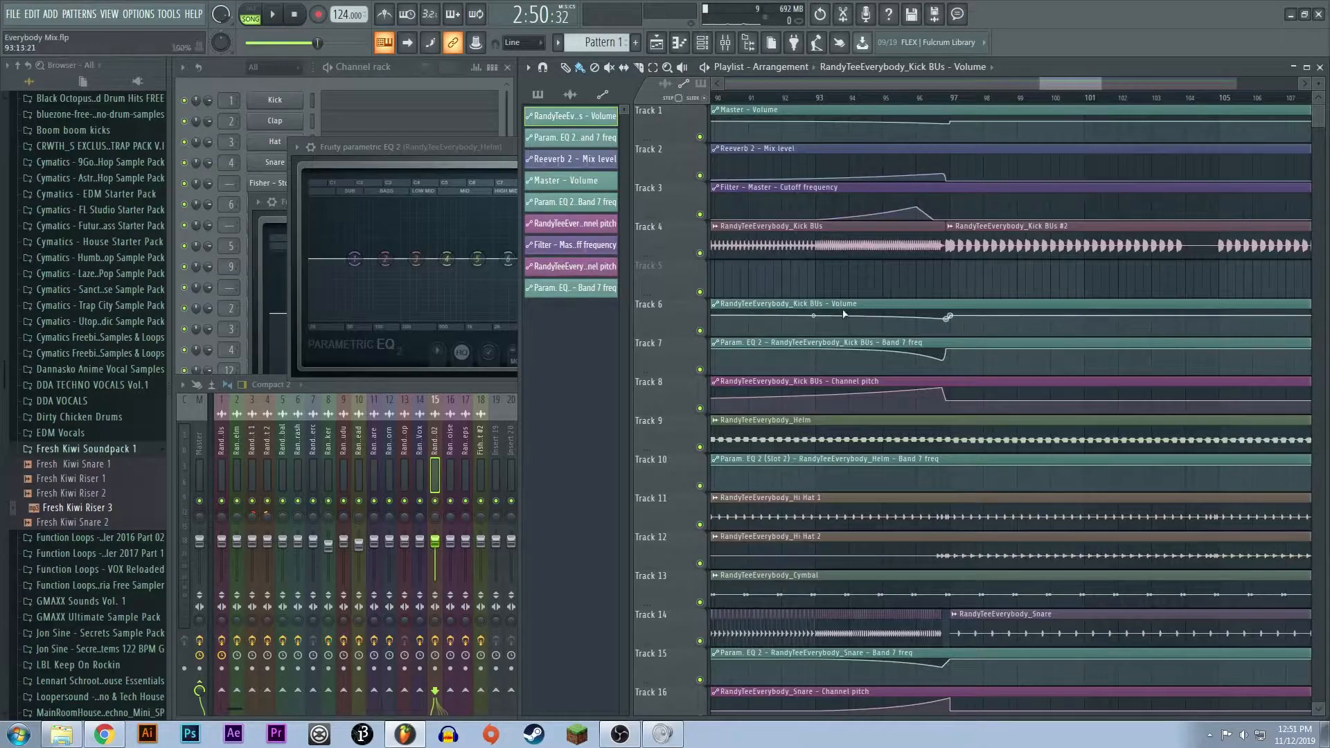
- Examine the snare roll on Track 14 between bars 89 and 97 with its EQ and pitch automation
scroll(896, 441, "down", 3)
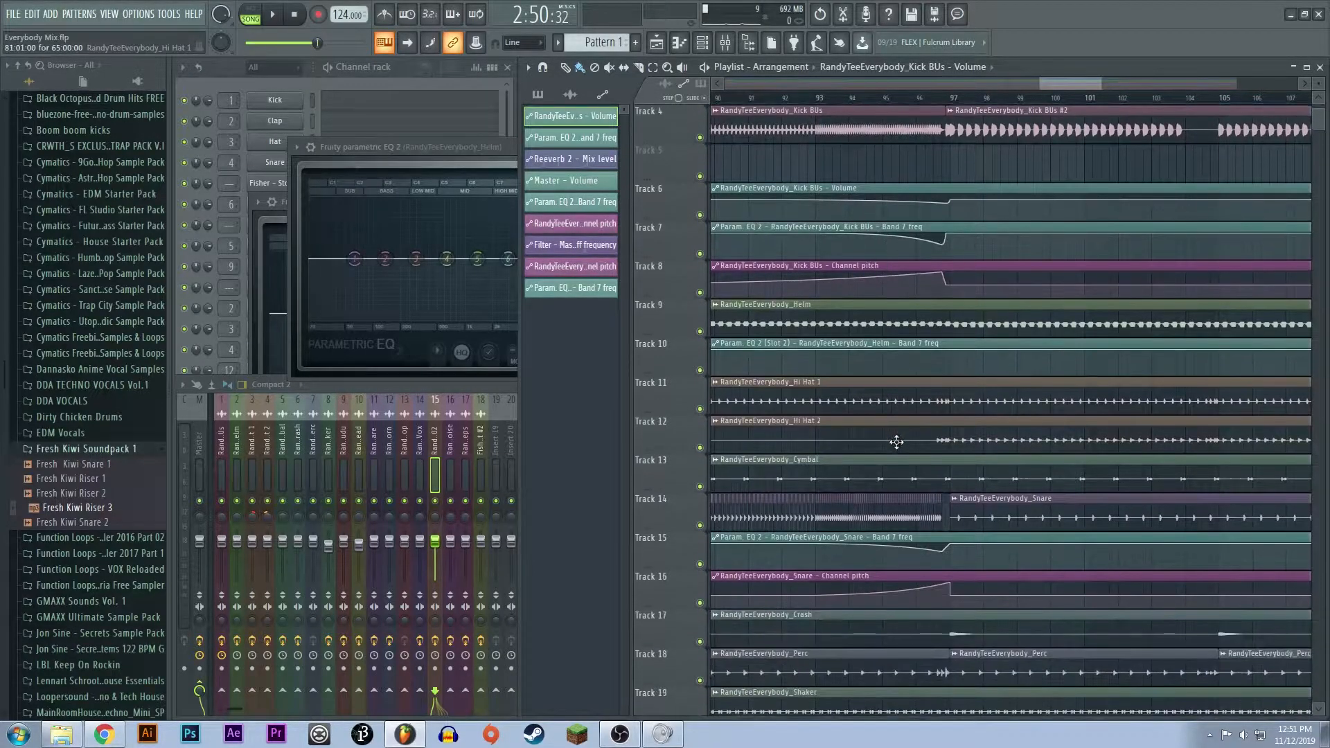
scroll(896, 442, "down", 4)
left_click_drag(1057, 84, 1056, 84)
scroll(811, 357, "up", 3)
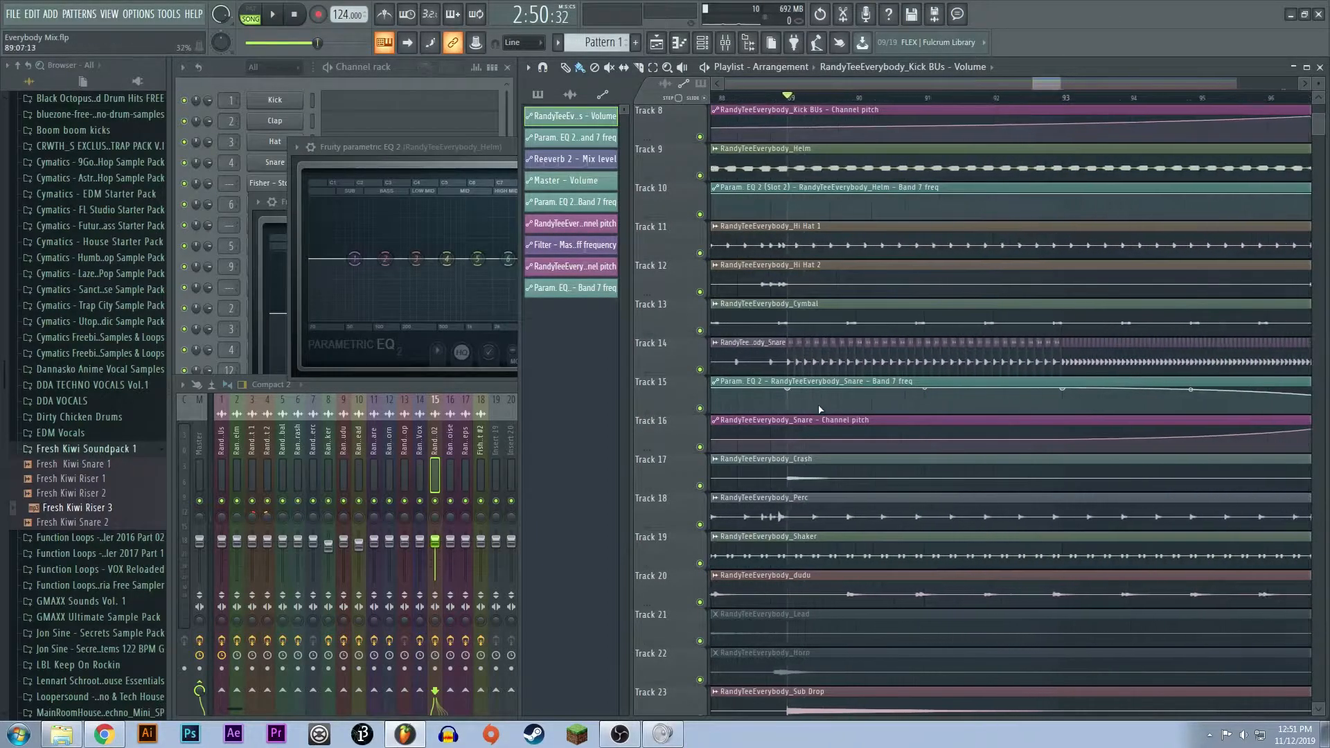
scroll(963, 360, "down", 4)
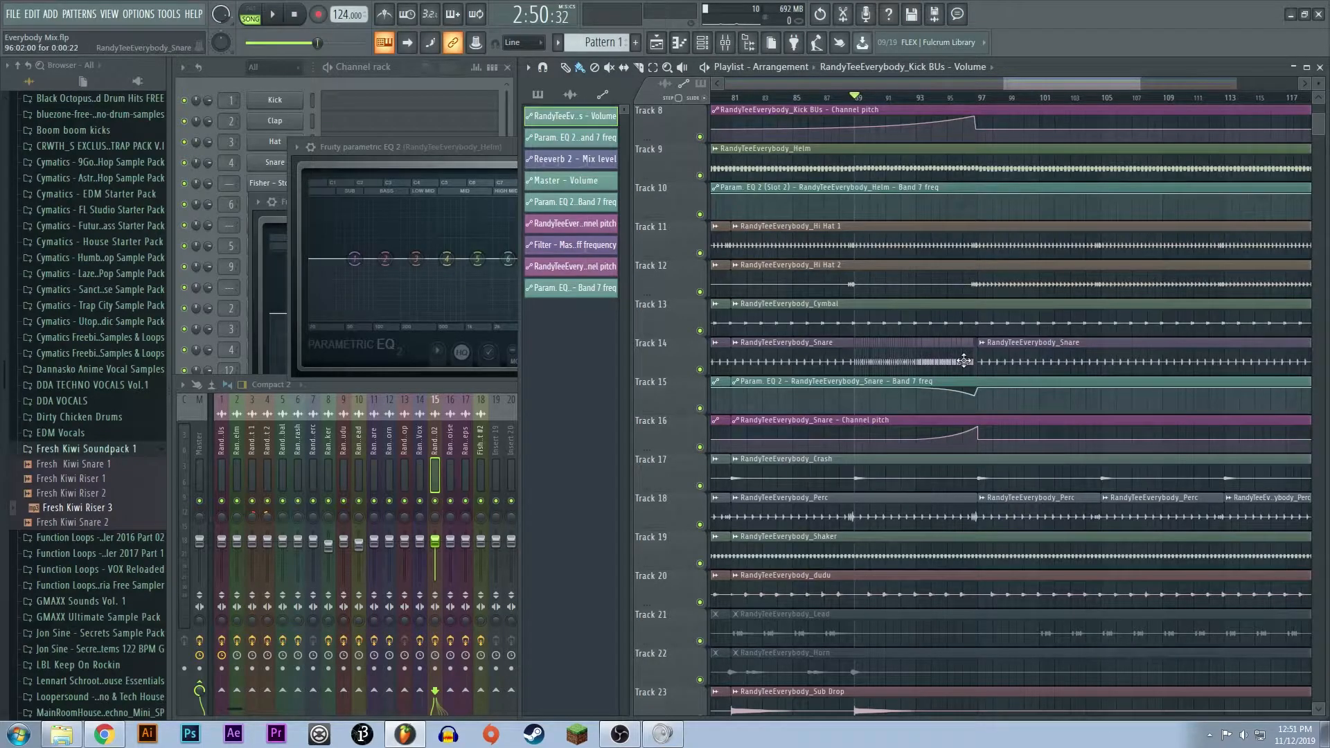
scroll(877, 410, "up", 4)
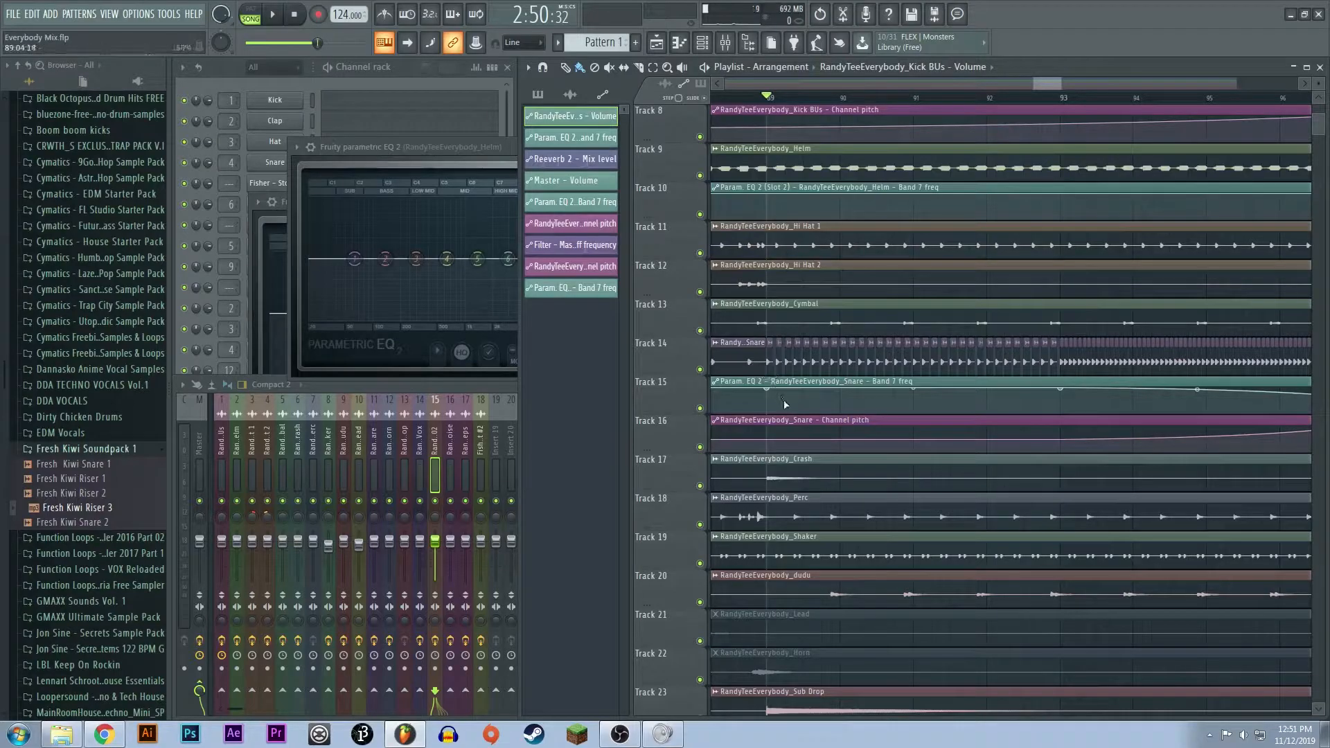
- Play the snare roll from bar 89, stop, and examine how its EQ and pitch automation ends at bar 97
key("space")
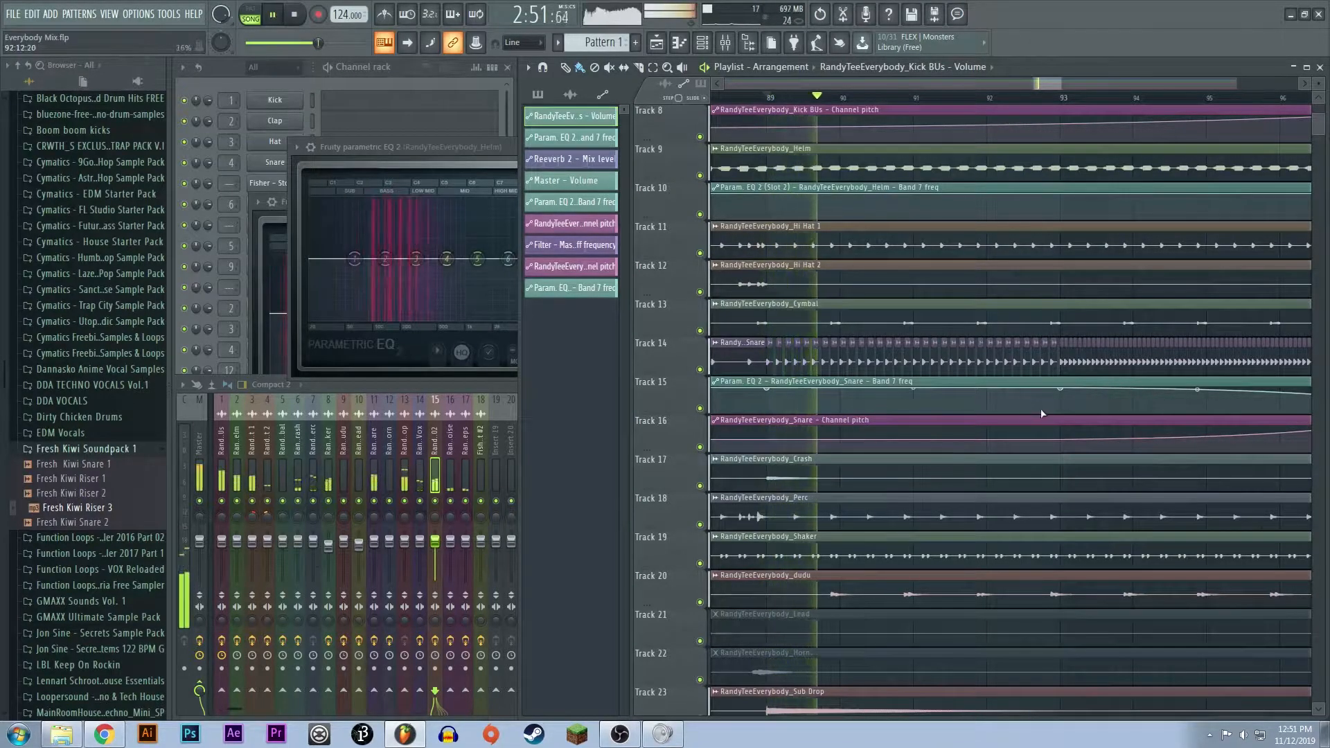
key("space")
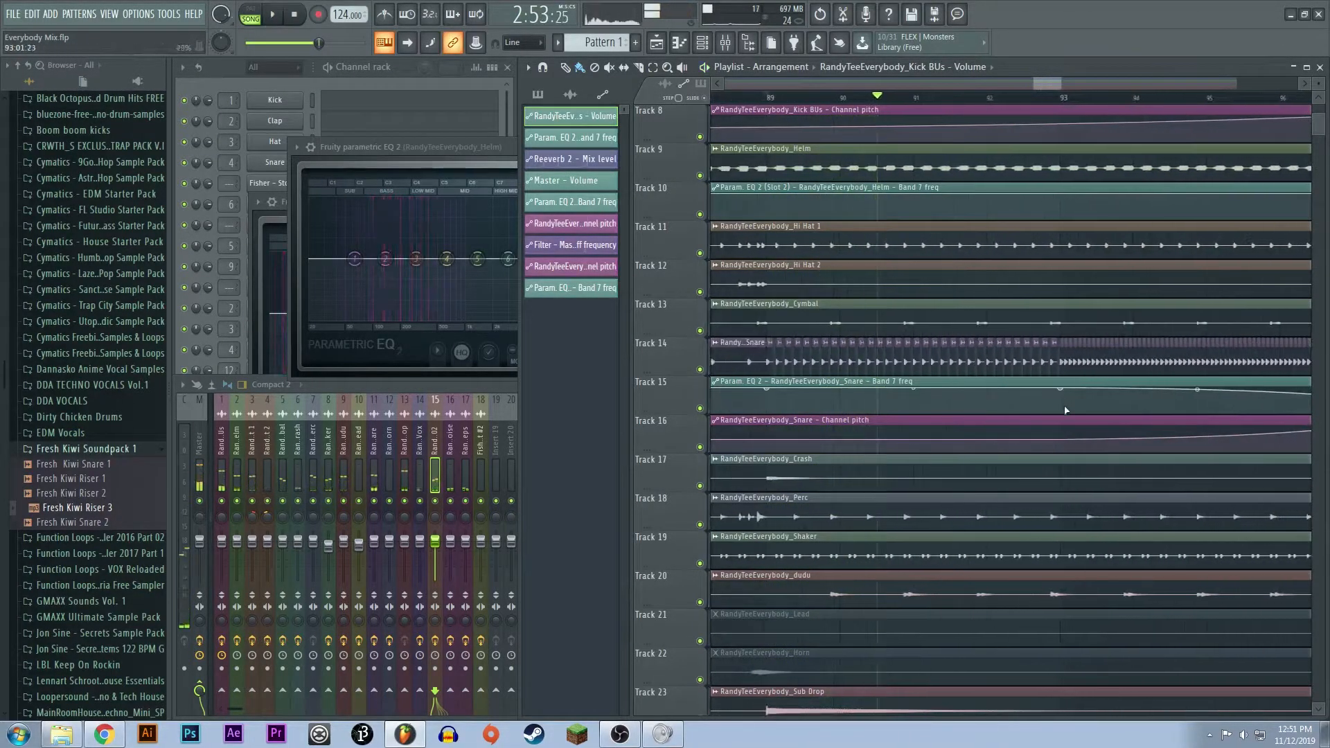
scroll(1025, 354, "down", 4)
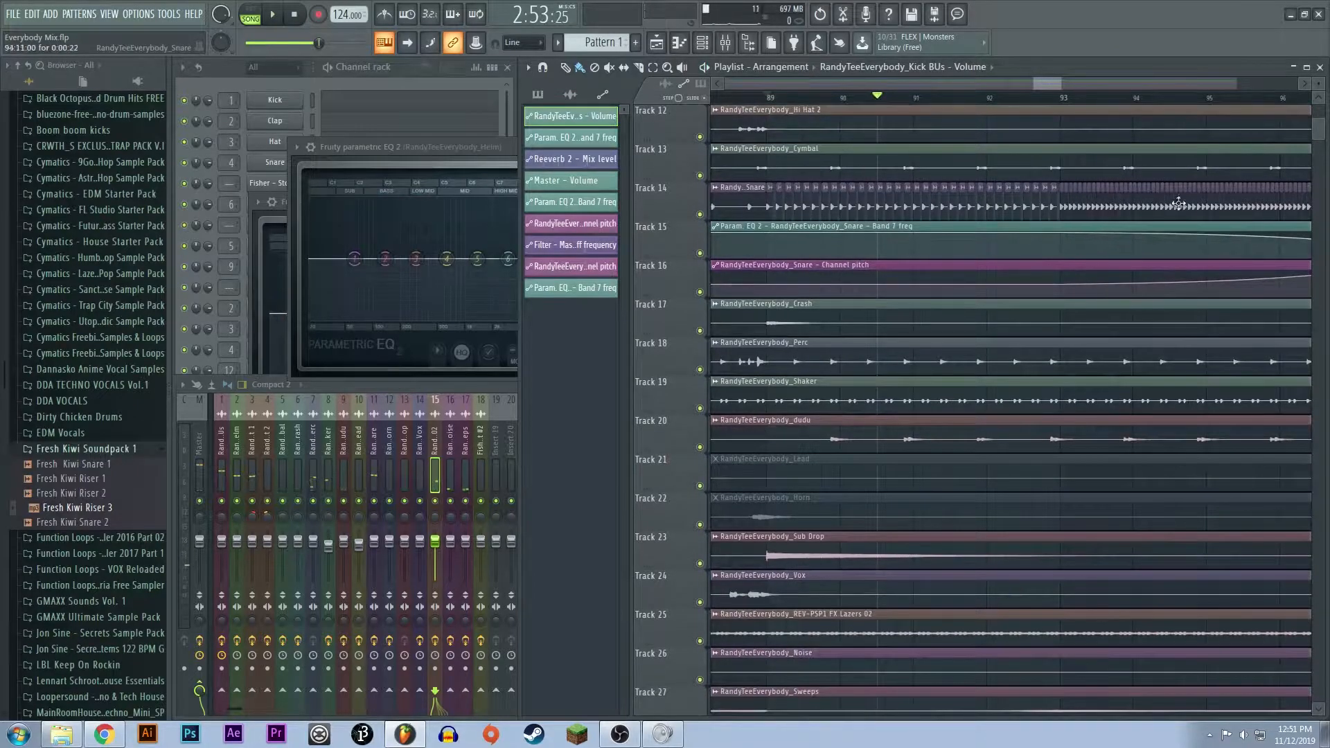
left_click_drag(1057, 81, 1081, 81)
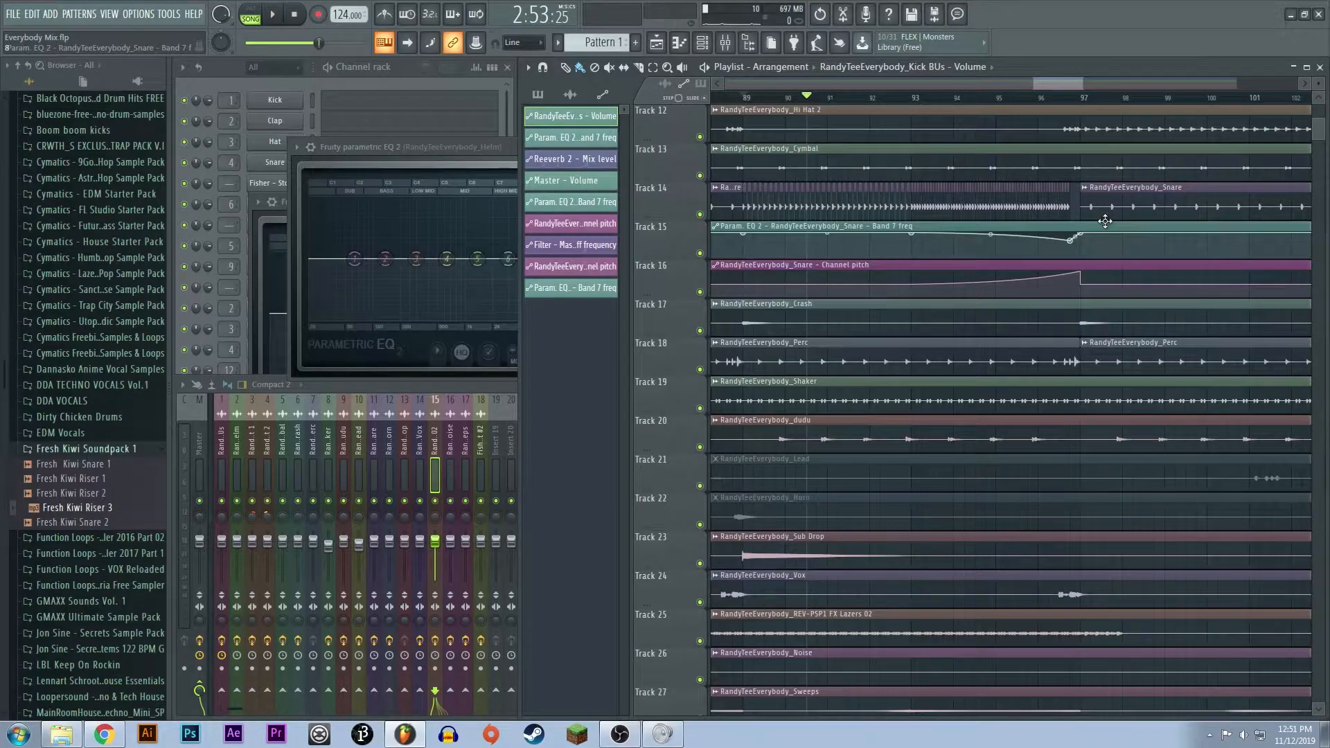
- Examine the remaining tracks down to Track 27 and the master automation clips around the transition at bar 97
scroll(1107, 218, "down", 3)
scroll(1125, 332, "down", 5)
scroll(1143, 415, "up", 5)
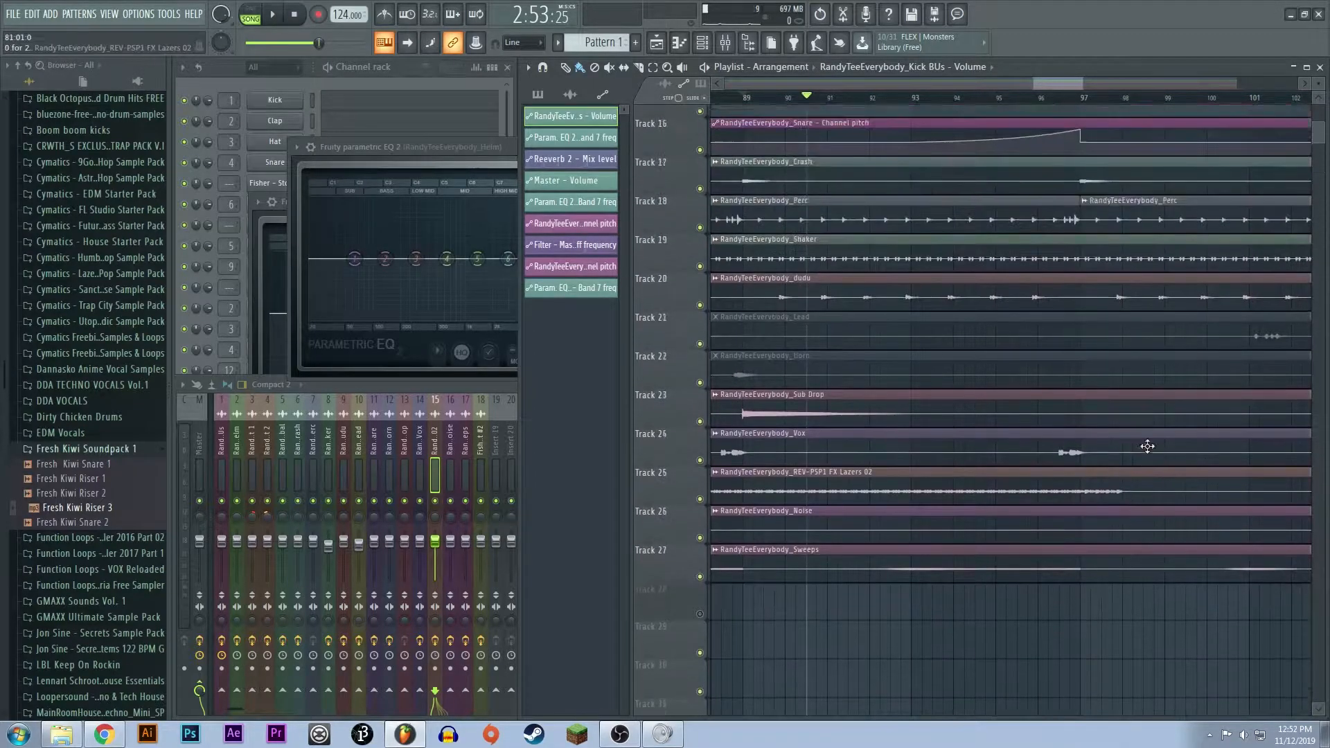
scroll(1139, 445, "up", 5)
scroll(1073, 438, "down", 4)
left_click_drag(1045, 83, 1028, 108)
scroll(970, 255, "up", 5)
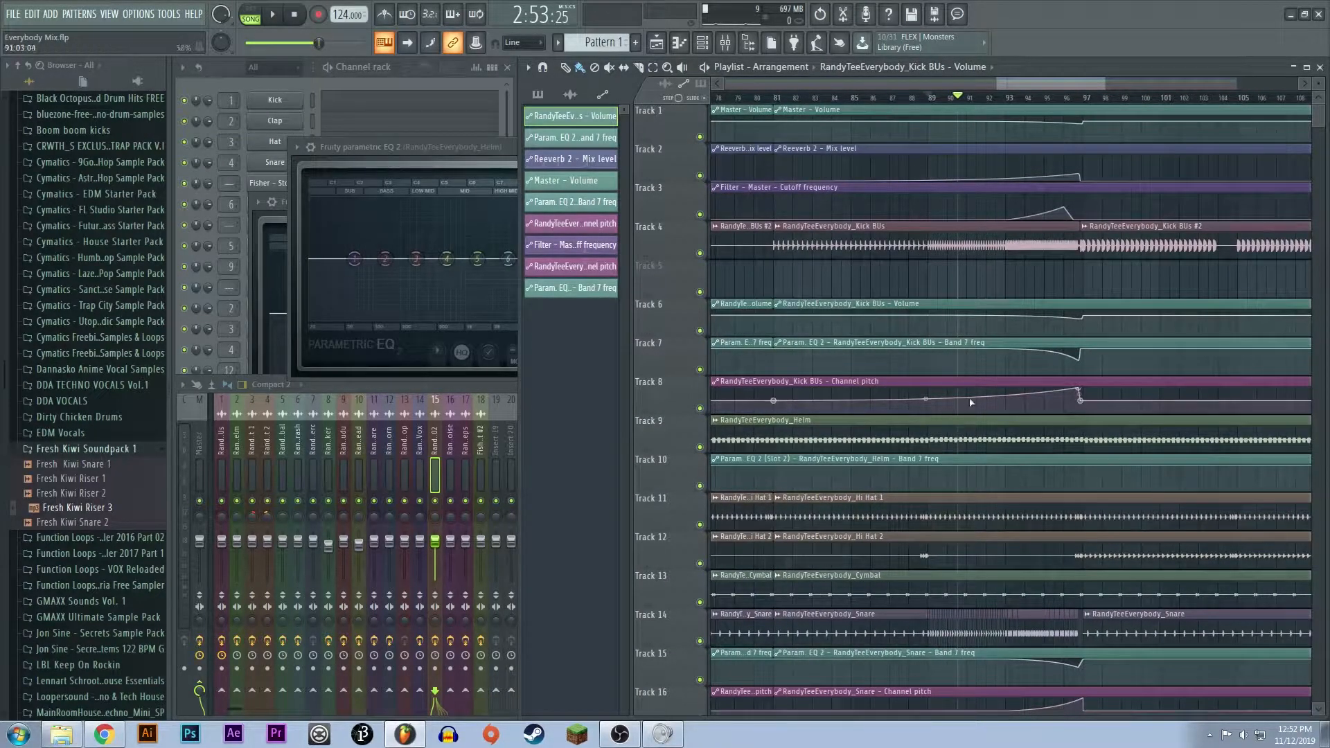
scroll(956, 273, "down", 6)
scroll(1039, 279, "up", 3)
scroll(1140, 293, "up", 4)
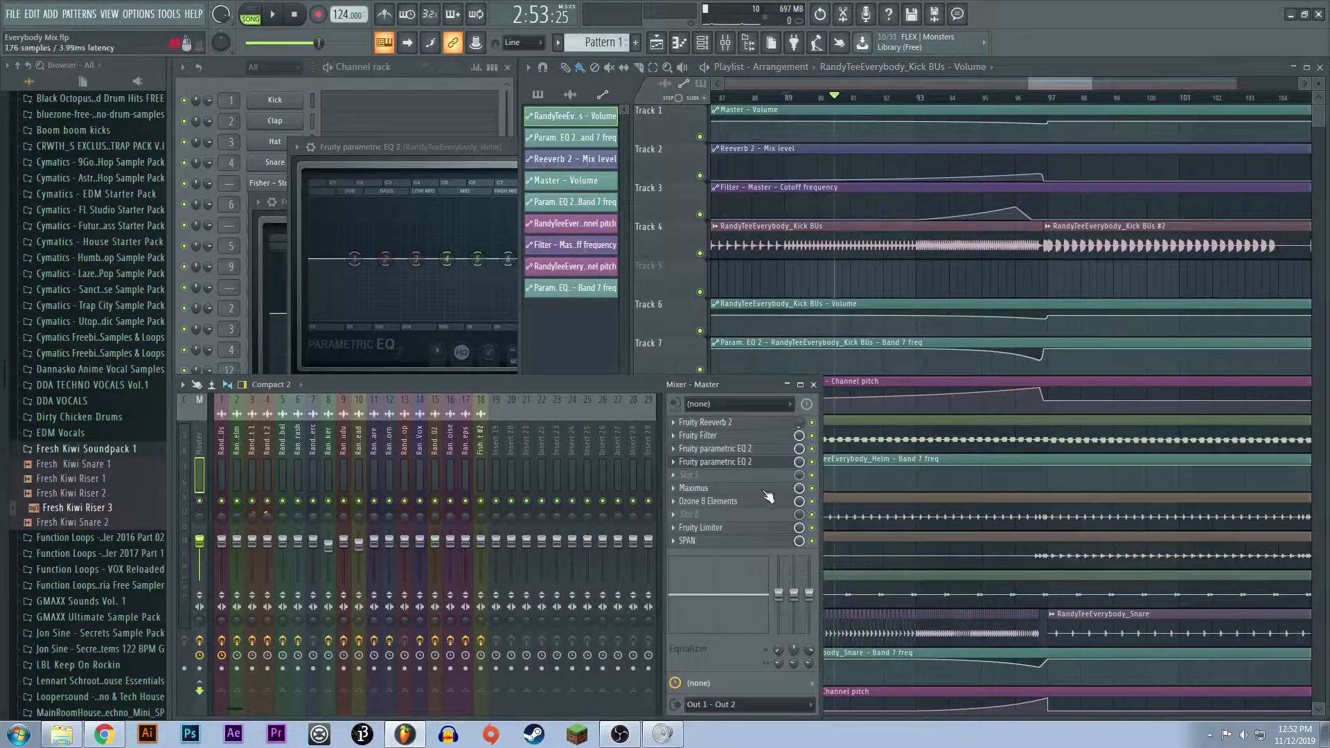
- Open the master channel's Fruity Filter and play its cutoff automation from bar 94 up to the drop at bar 97
left_click(698, 435)
left_click_drag(421, 203, 399, 253)
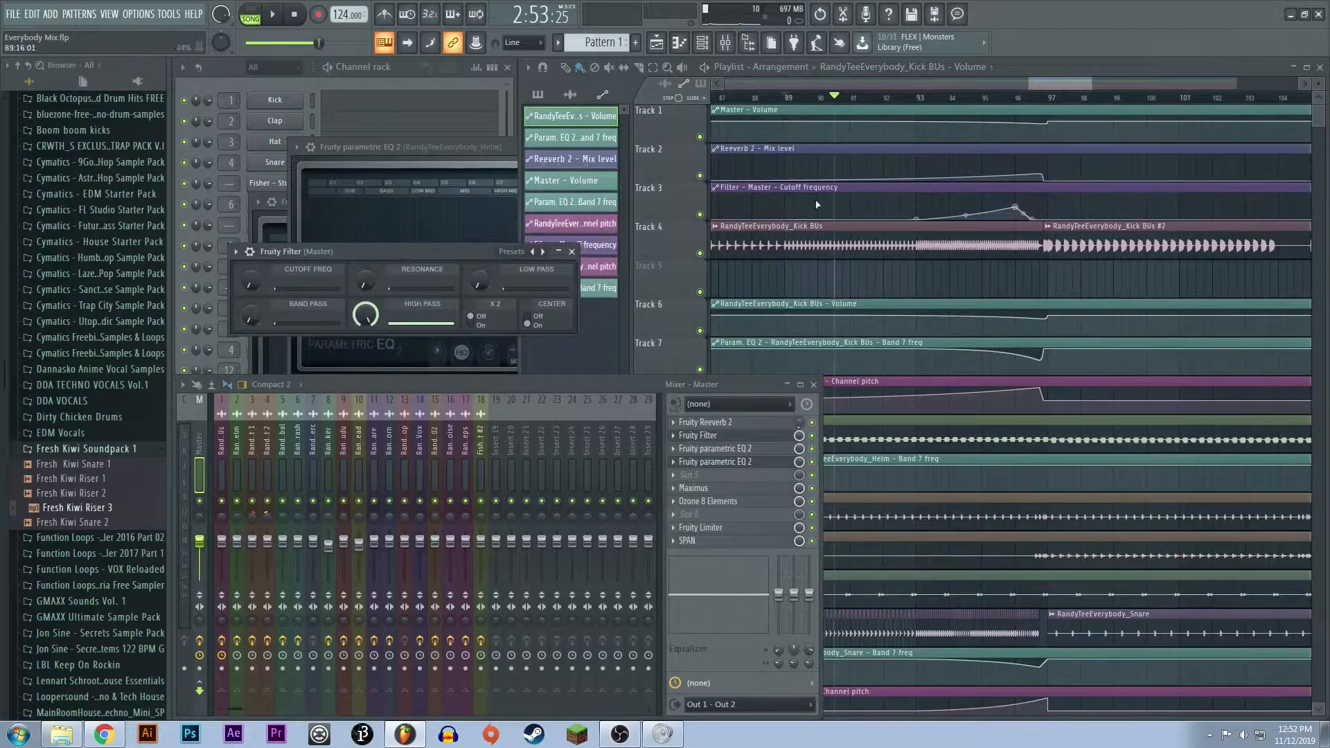
left_click(993, 103)
left_click(949, 103)
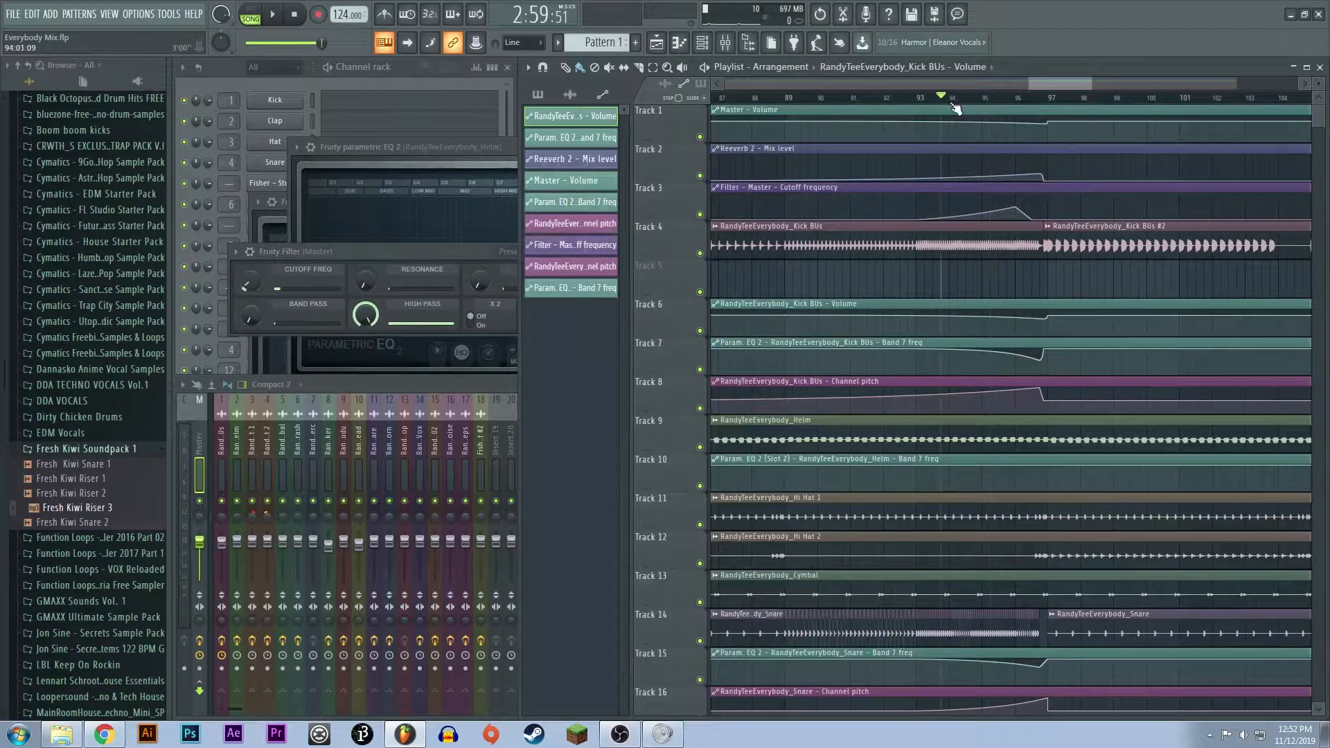
key("space")
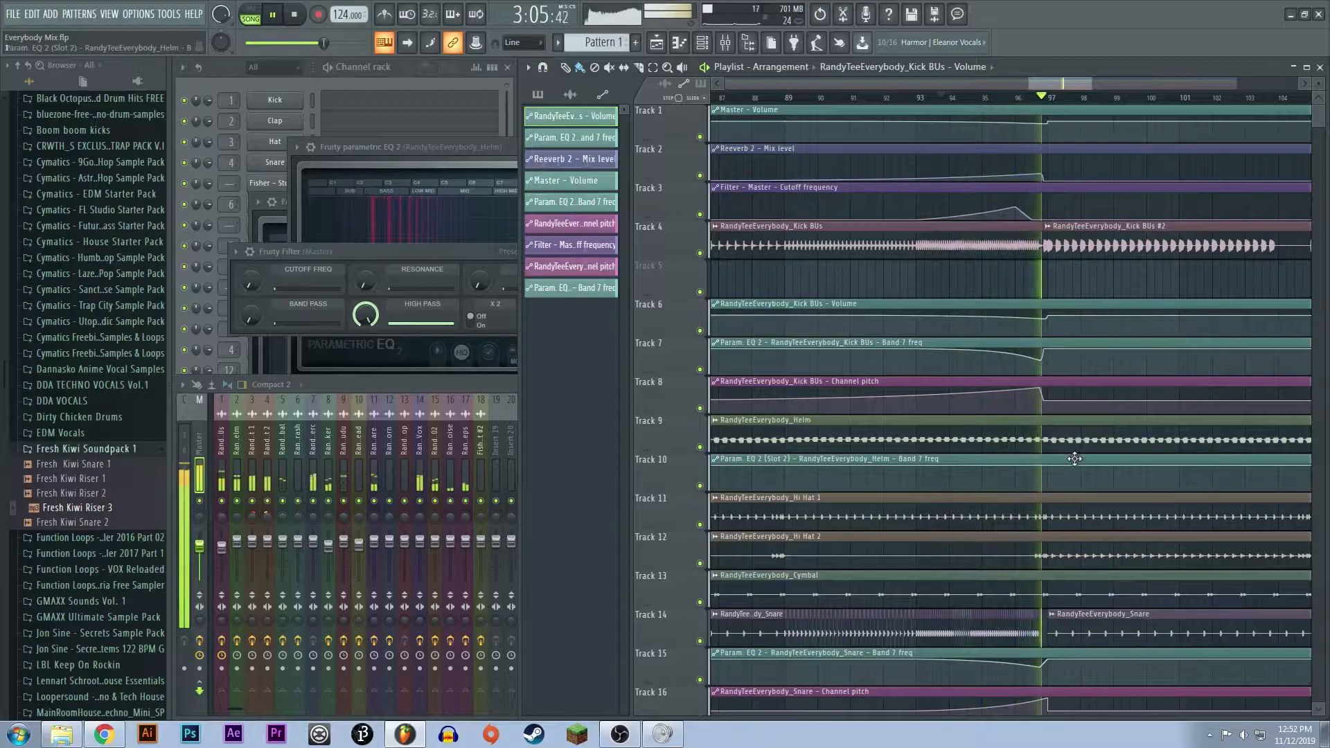
key("space")
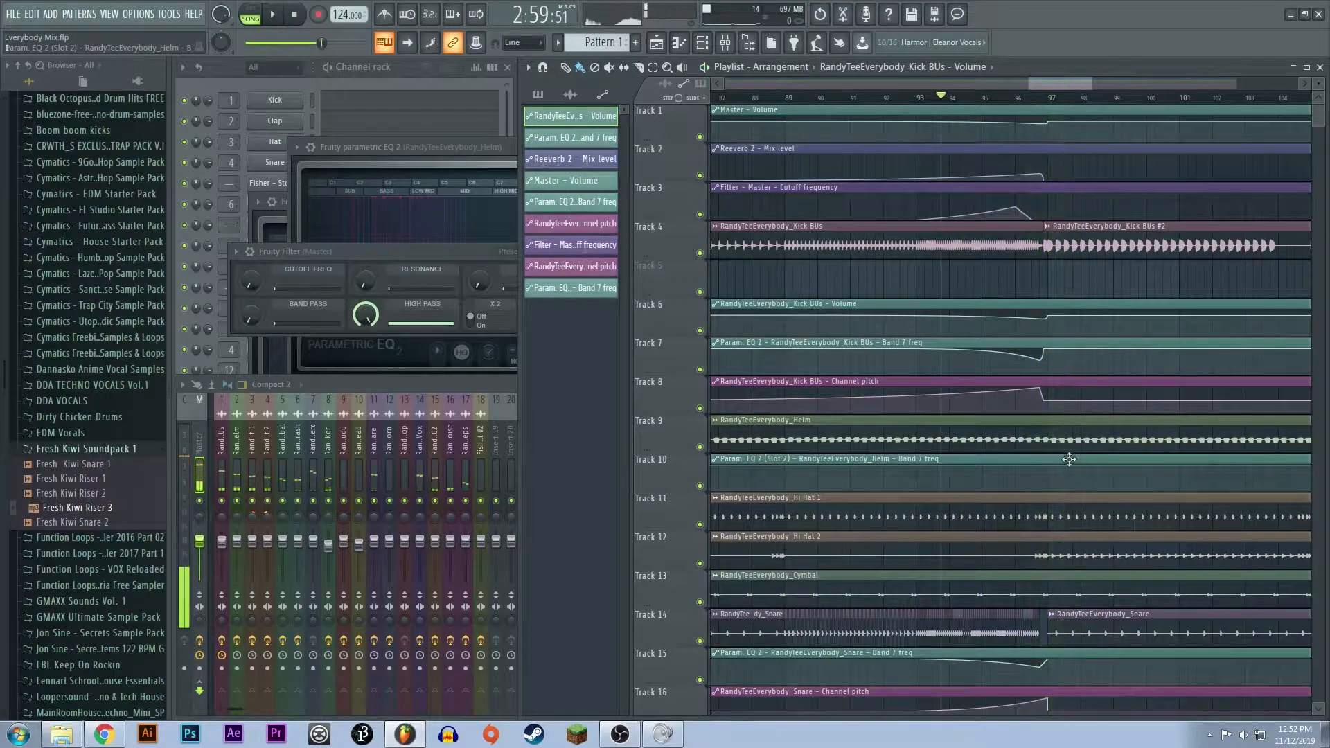
- Replay the end of the build-up from bar 95 into the drop at bar 97 and stop playback
scroll(1052, 451, "down", 3)
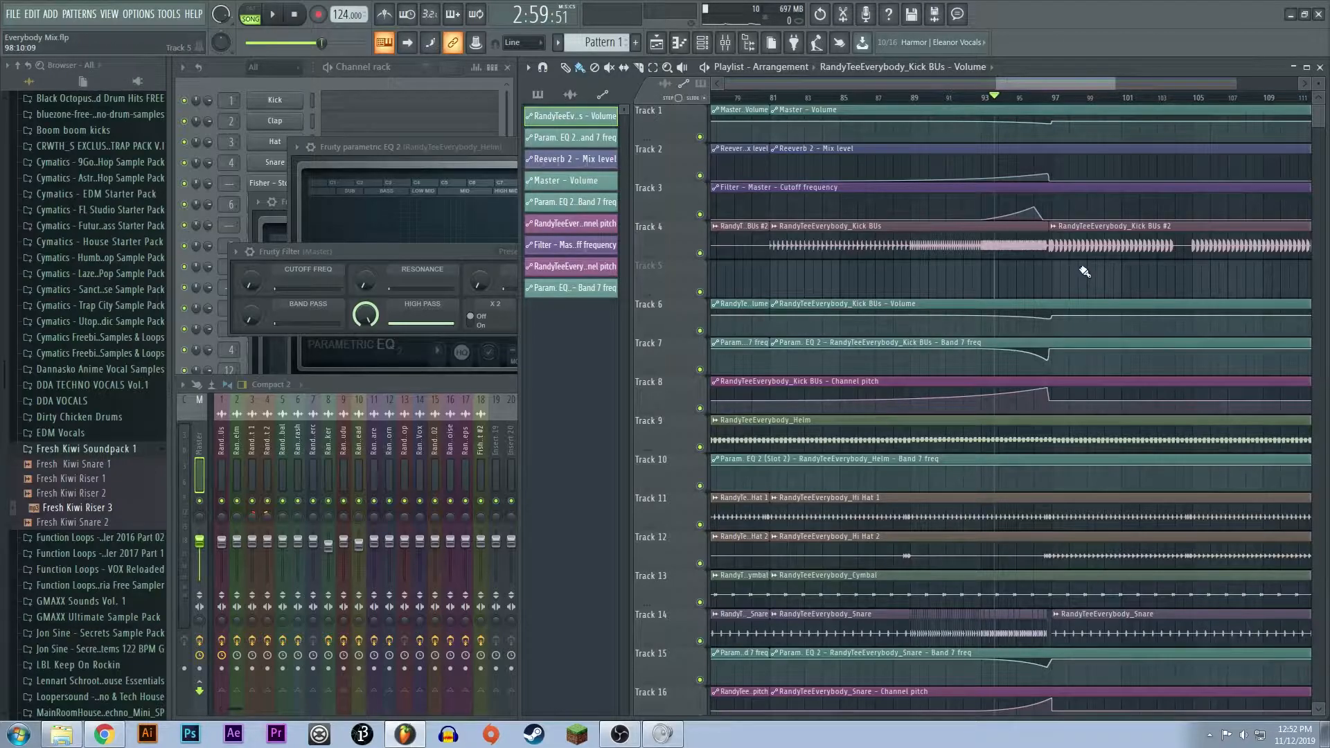
left_click(1026, 98)
key("space")
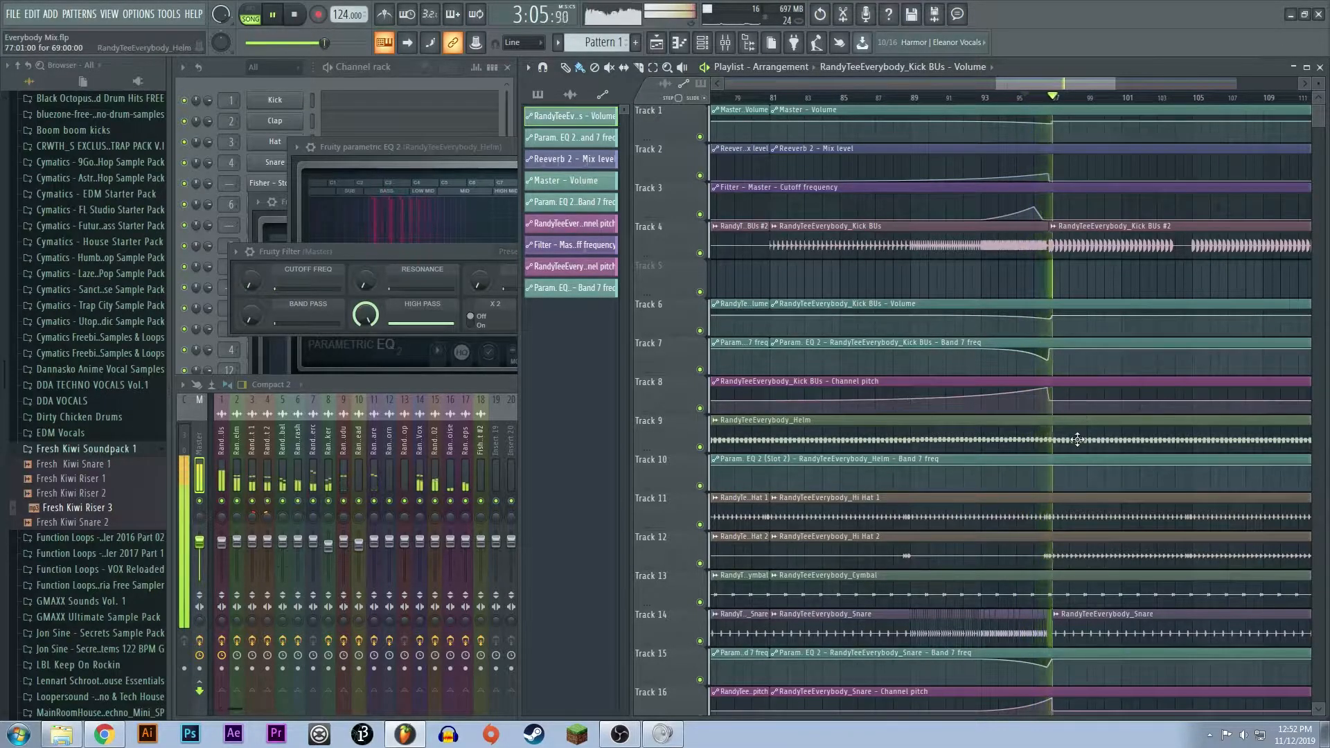
key("space")
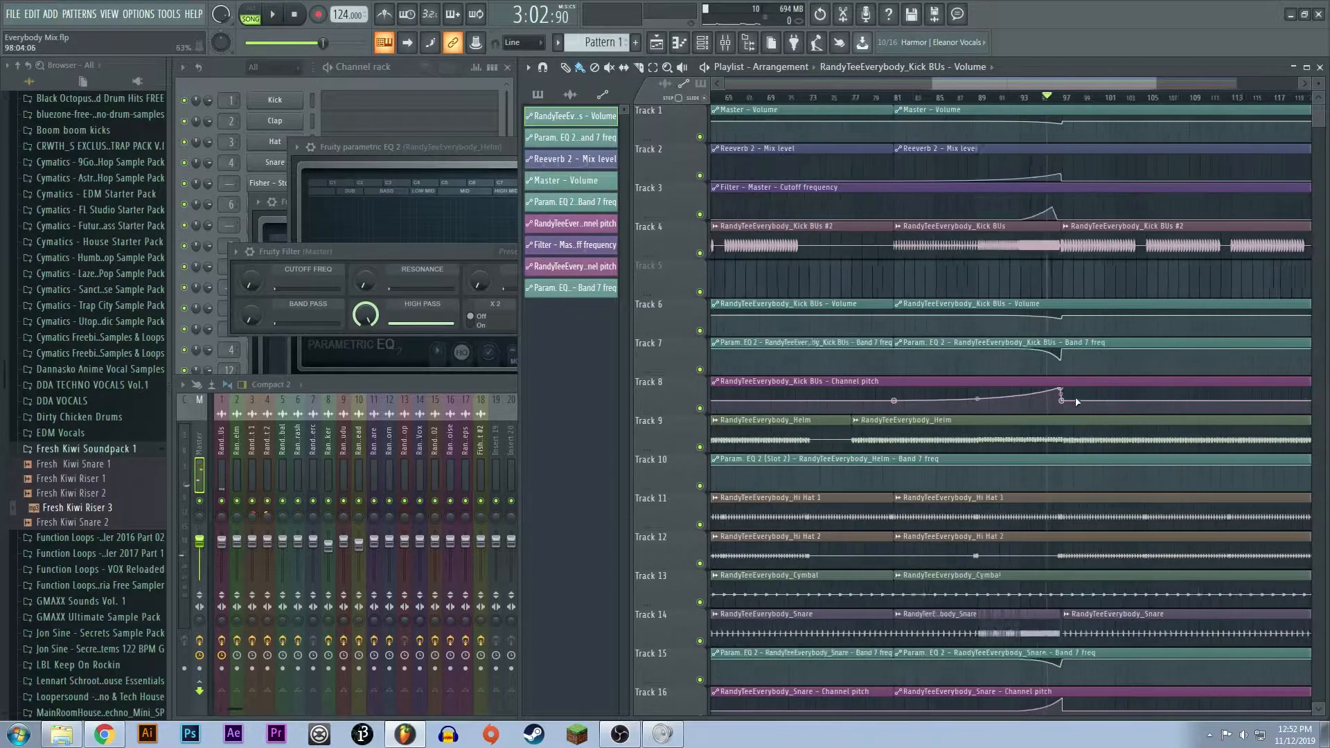
- Review the automation across the whole arrangement, and mark the section from bar 97 to the end before clearing the selection
scroll(1080, 394, "down", 4)
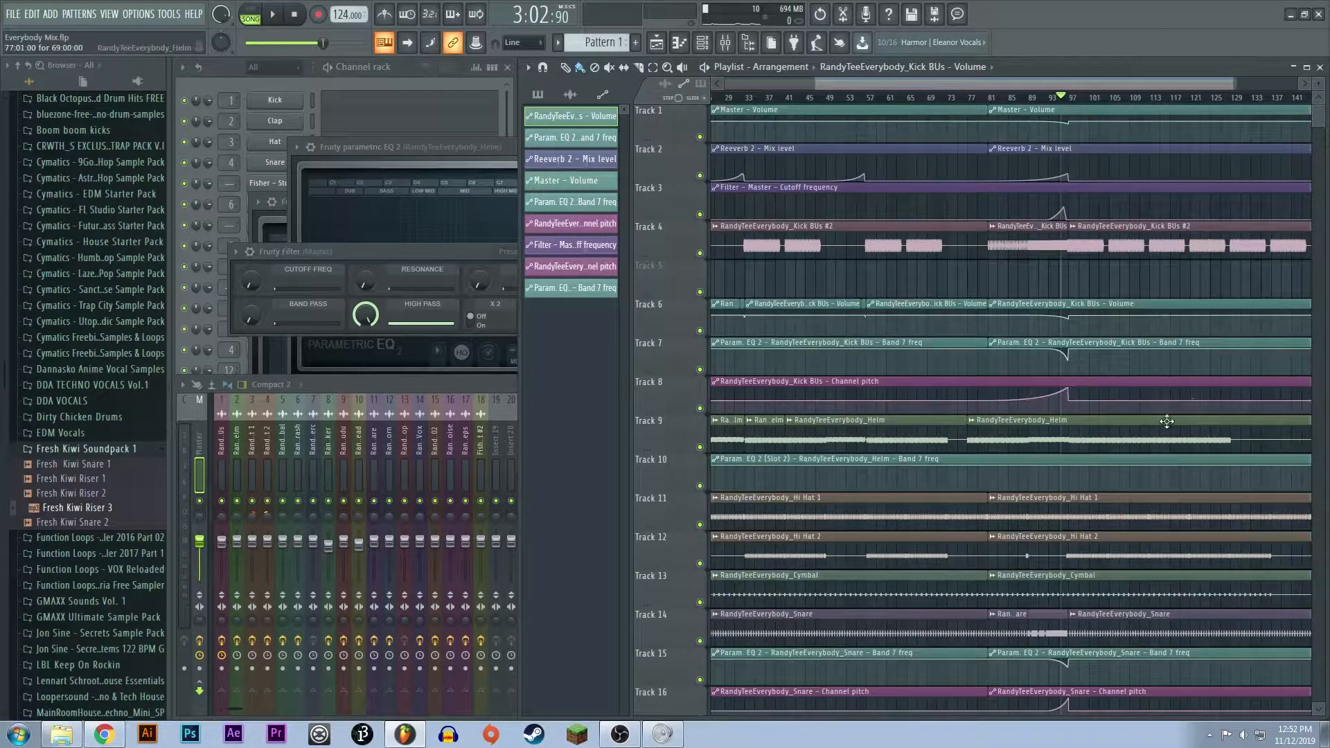
scroll(1032, 72, "up", 2)
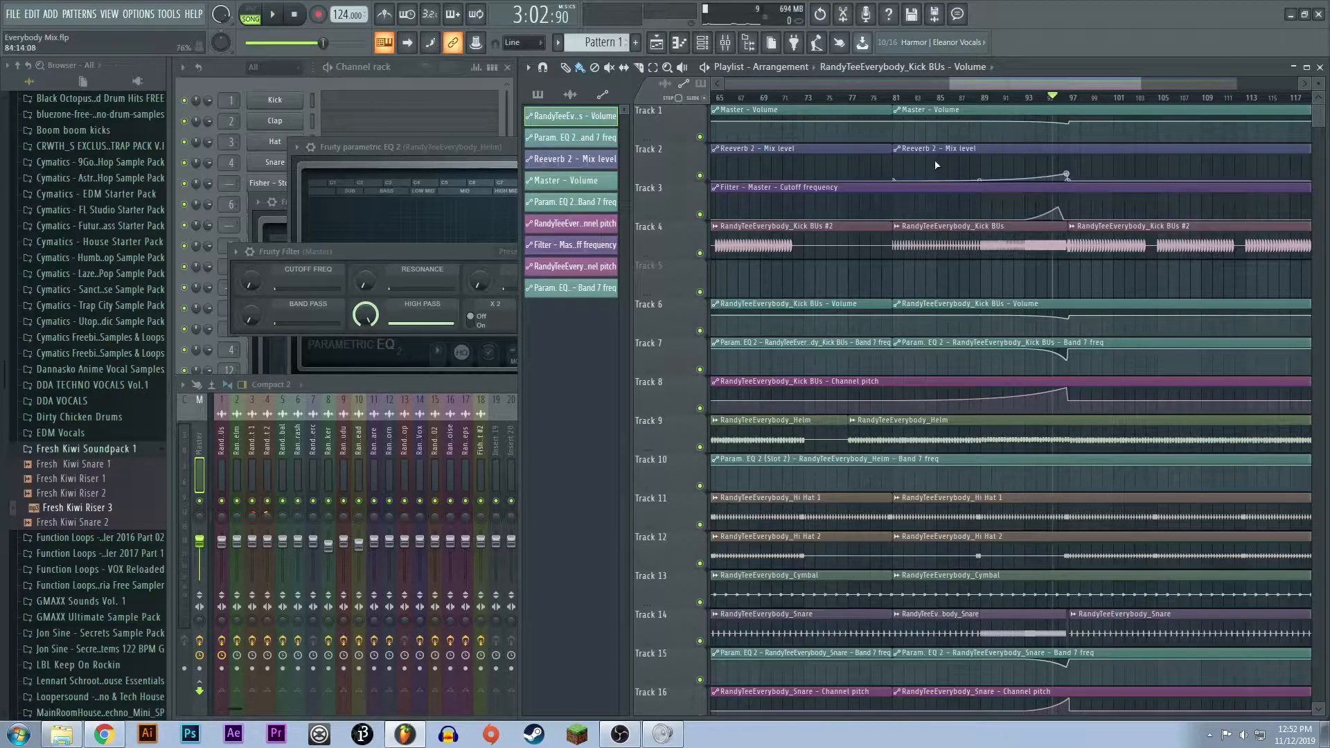
scroll(1048, 164, "down", 3)
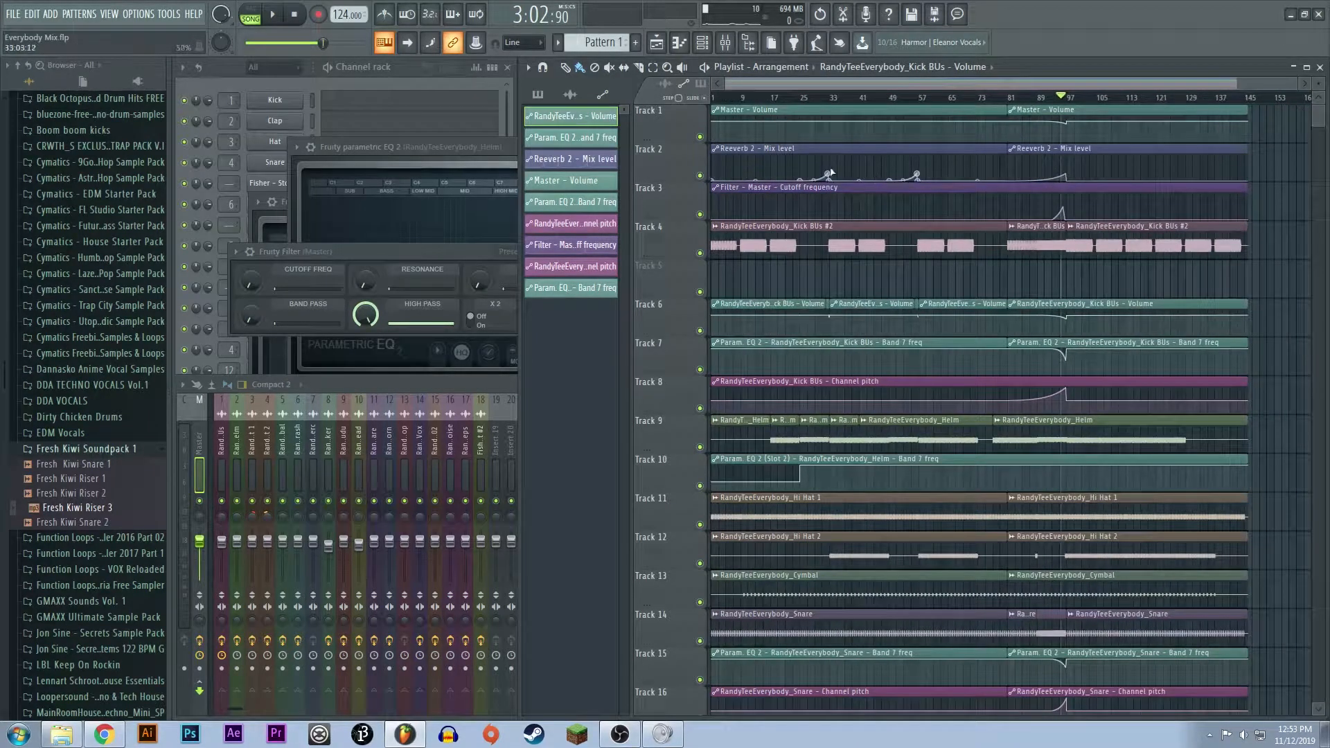
scroll(1123, 351, "down", 4)
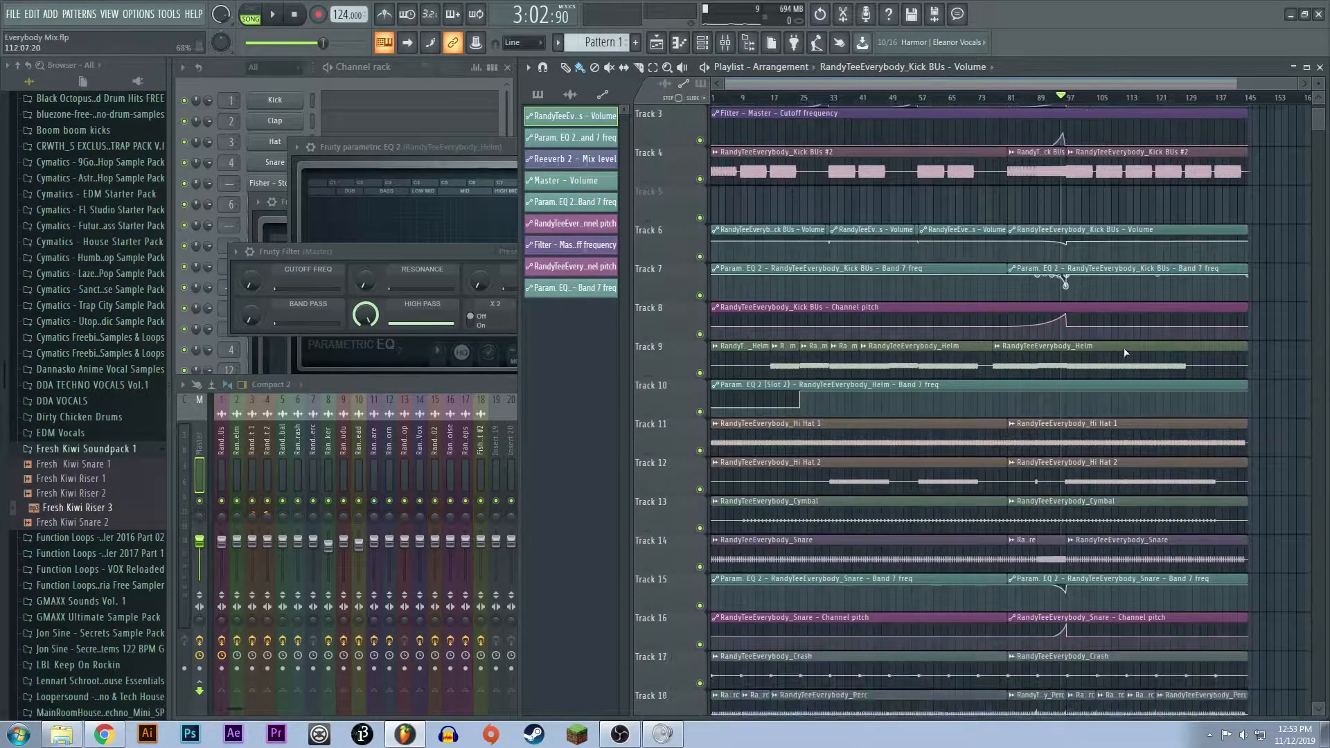
scroll(1163, 359, "up", 4)
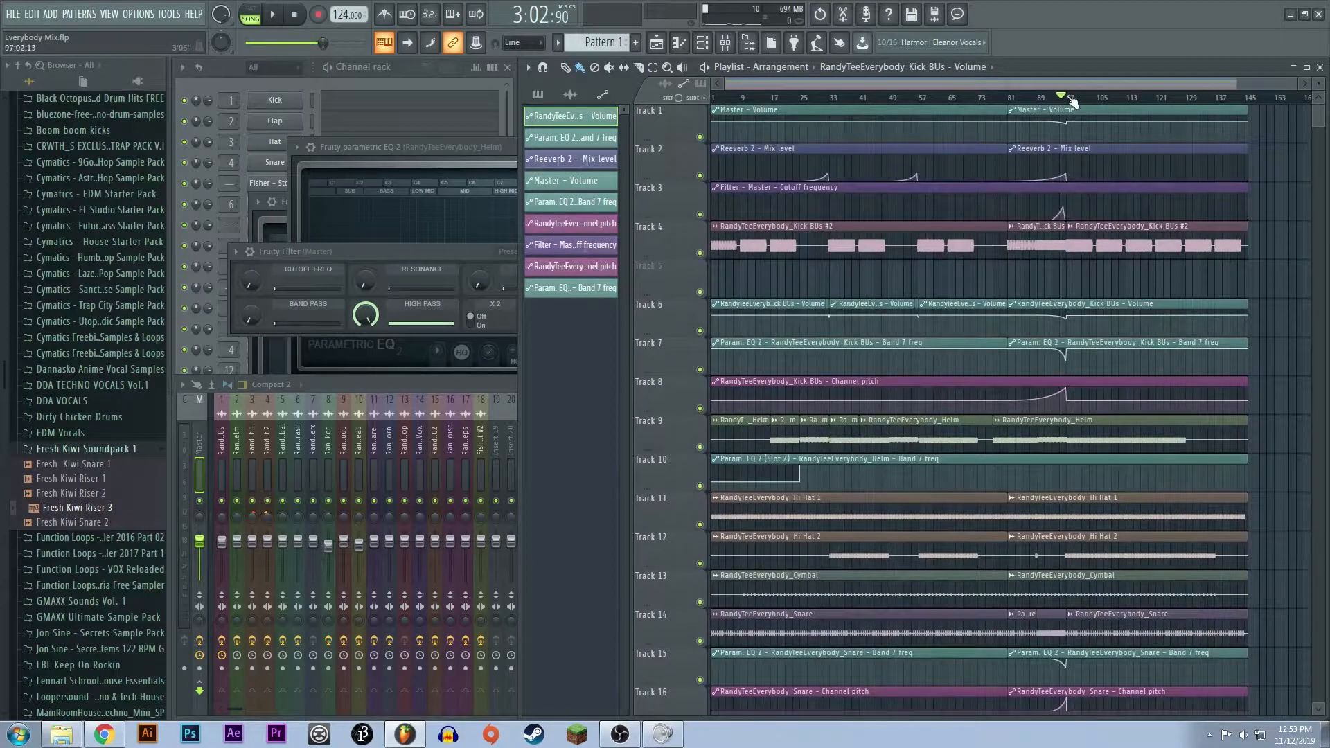
left_click_drag(1072, 101, 1246, 118)
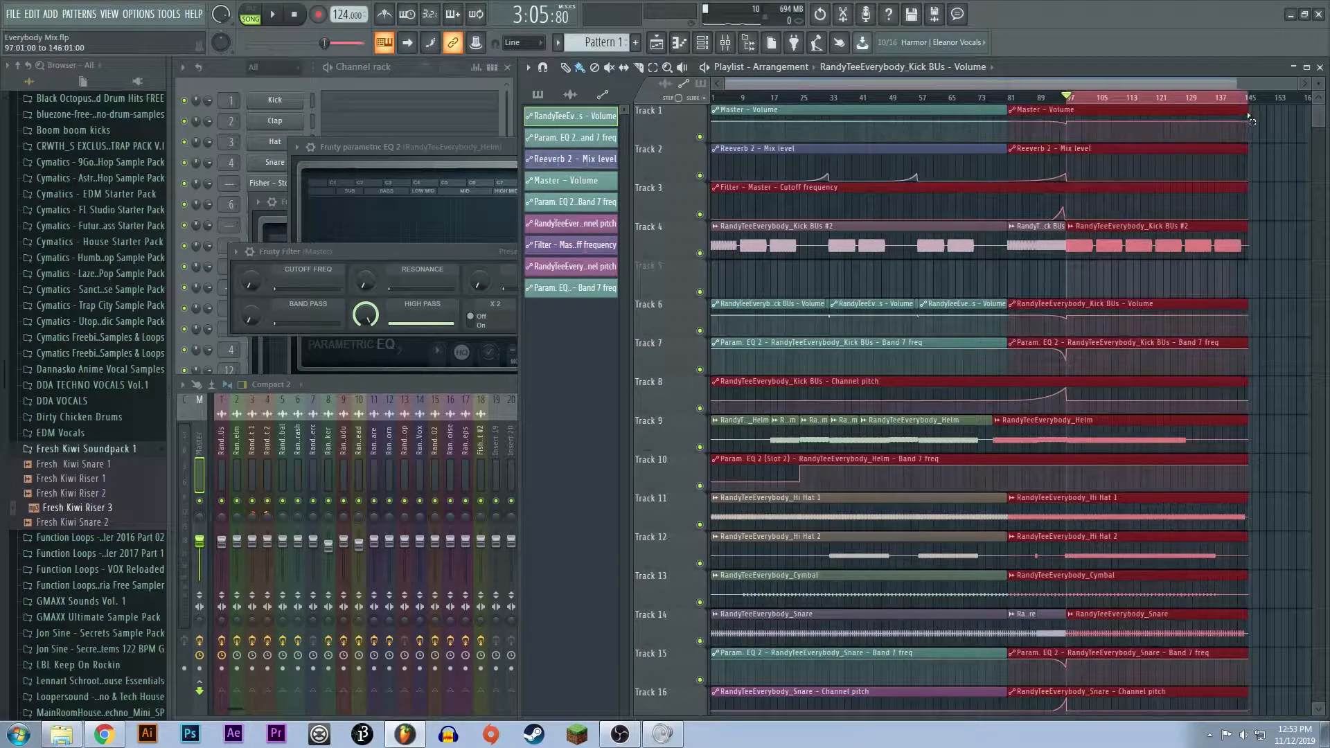
key("ctrl+d")
- Mark the break from bar 73 to bar 81 and clear the selection on the Helm track
scroll(1009, 350, "up", 4)
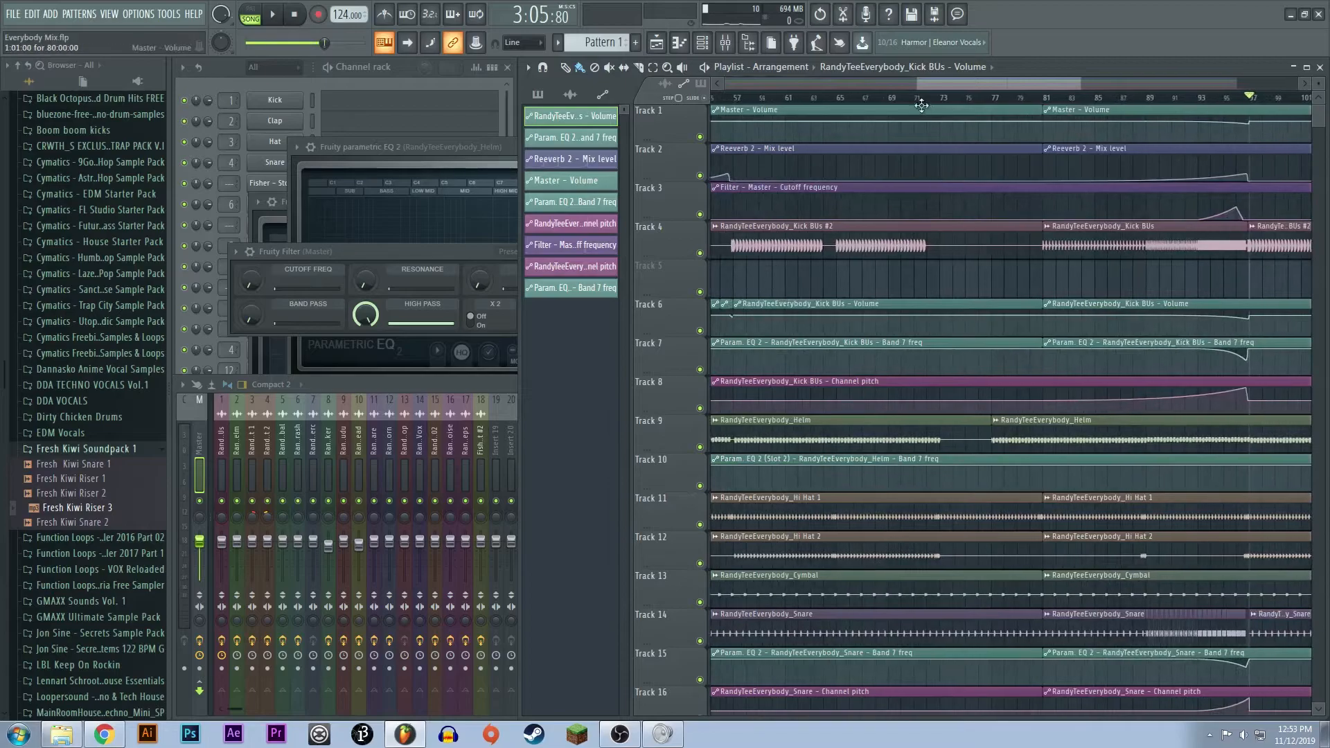
left_click_drag(941, 101, 1039, 111)
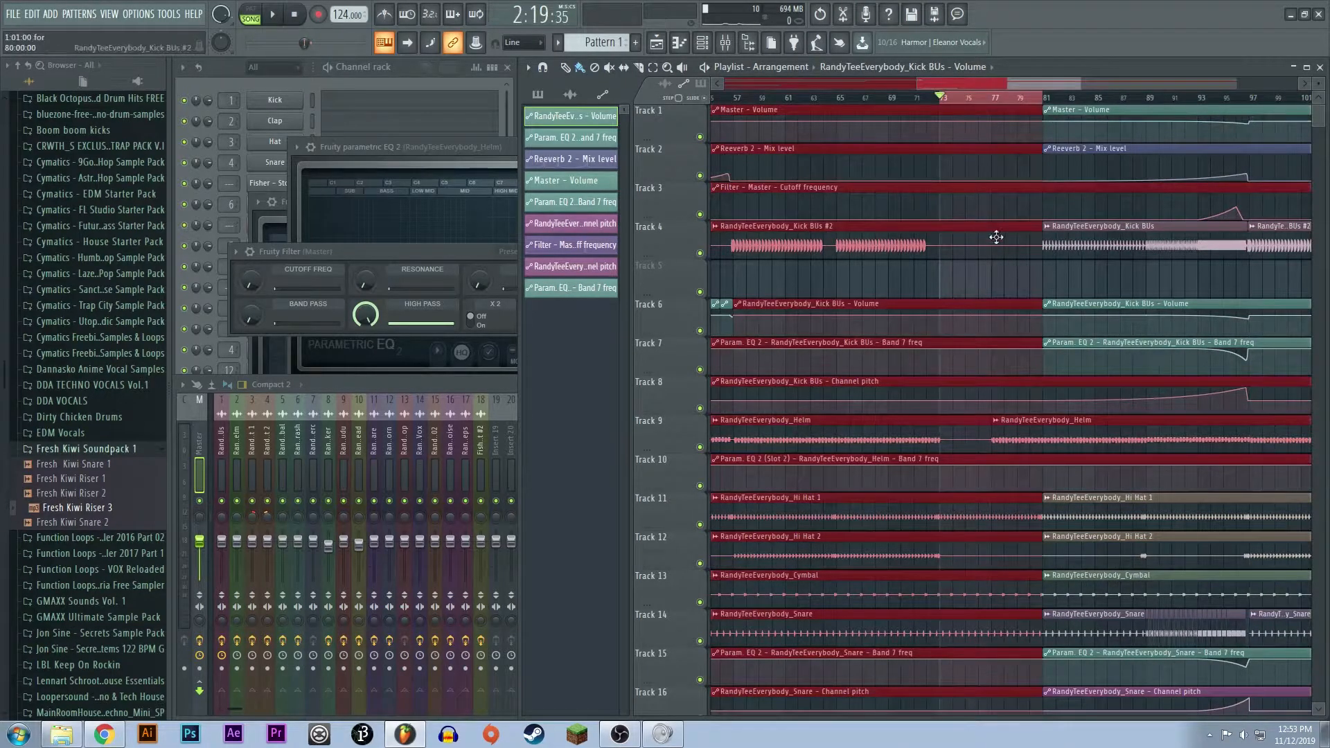
scroll(971, 288, "down", 4)
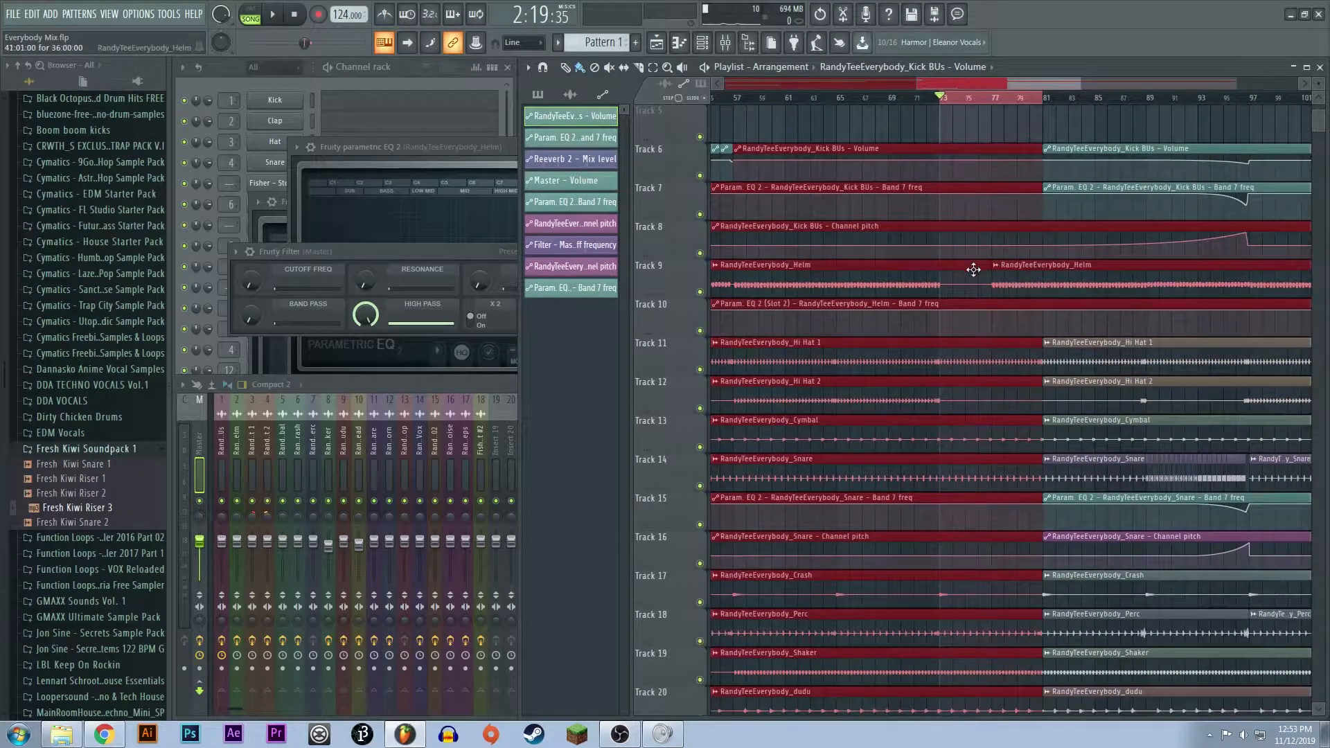
left_click(973, 270)
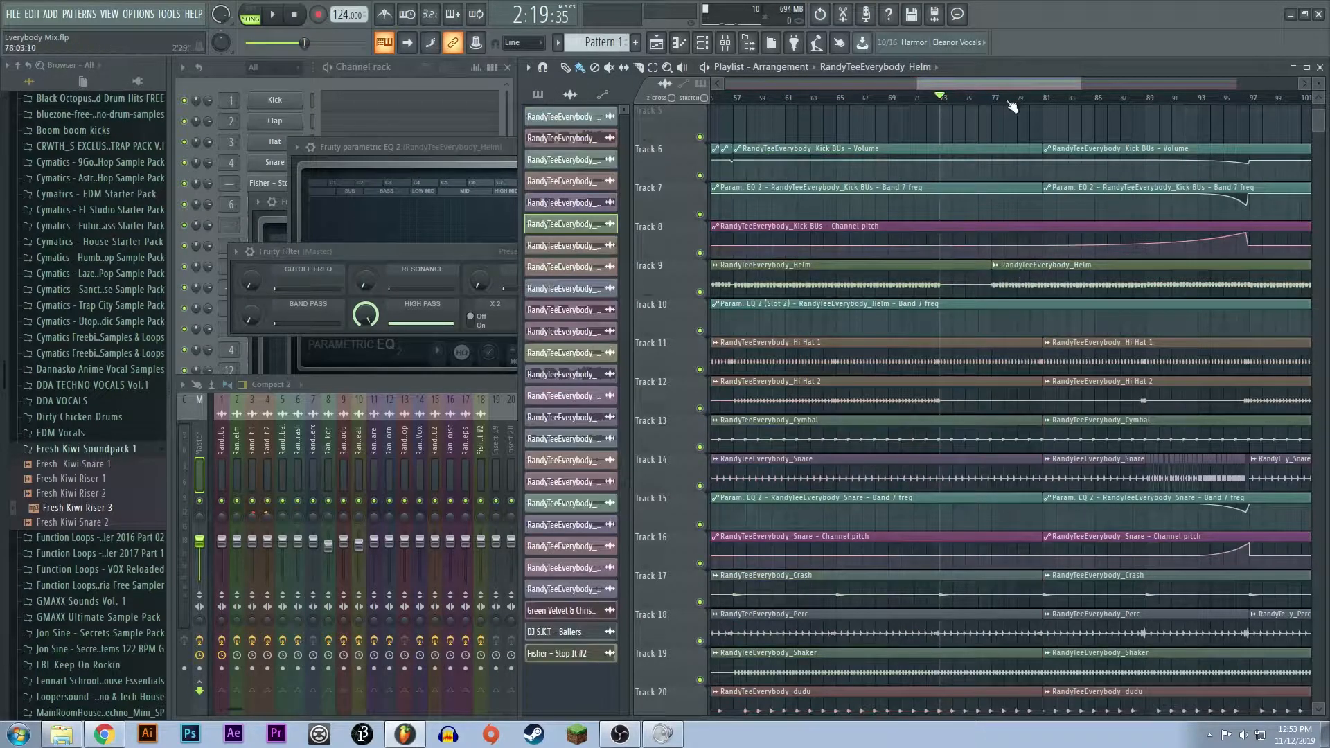
- Play the break from bar 76 to hear the Helm bass re-enter at bar 77, and stop playback
left_click_drag(1004, 102, 980, 98)
key("space")
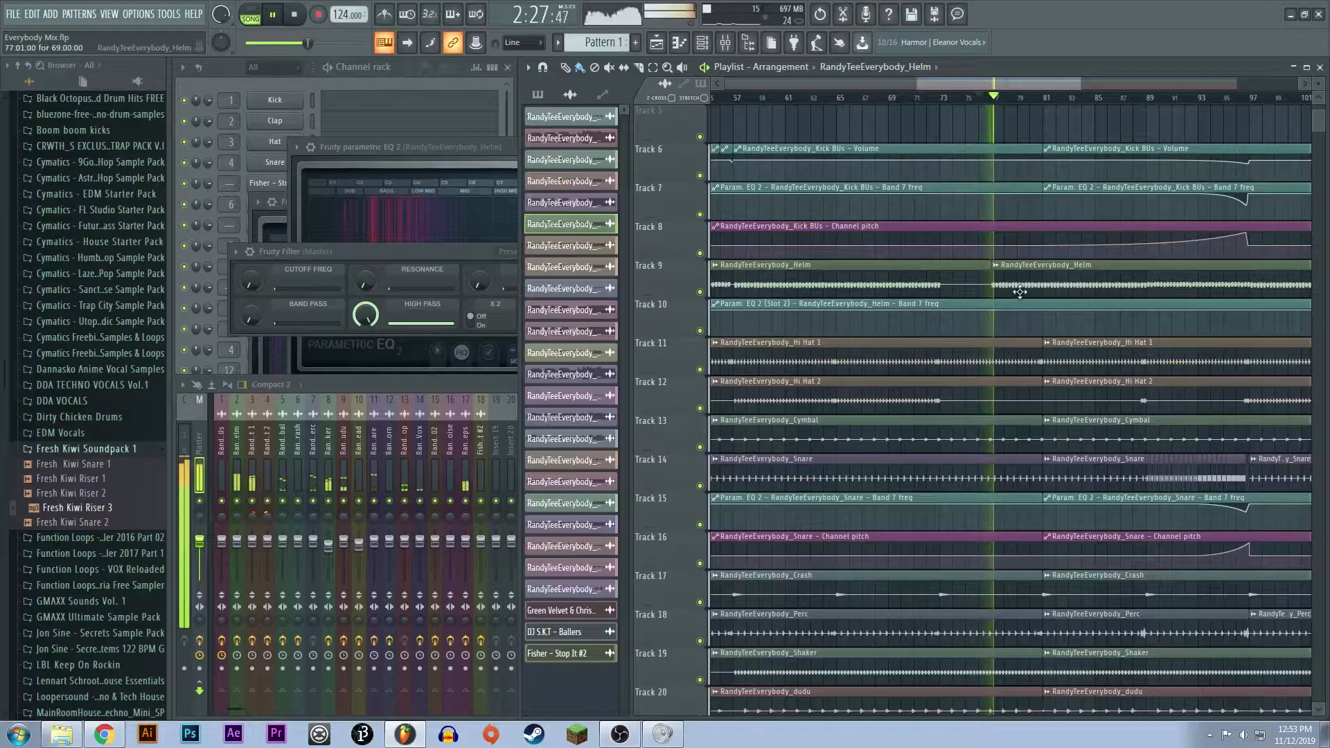
key("space")
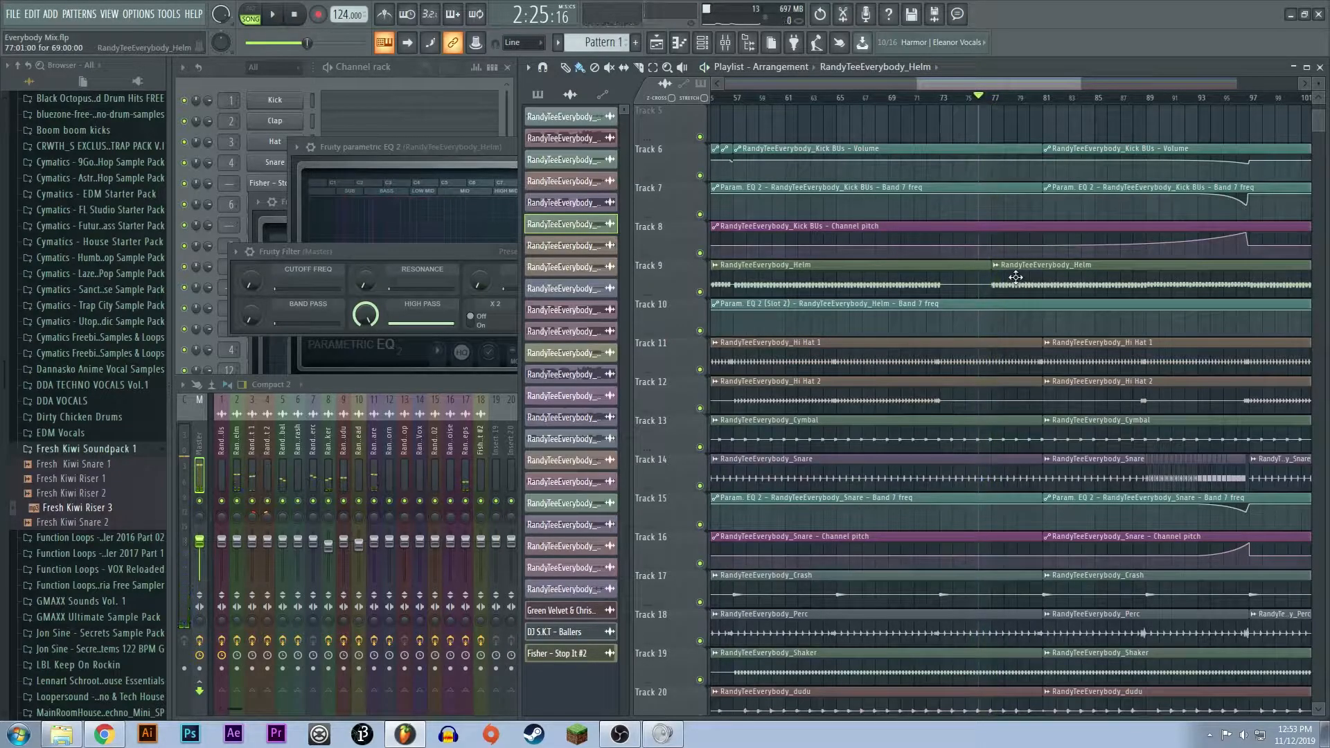
- Try moving the last Helm clip on Track 9 from bar 77 to bar 81, and undo the move
scroll(1017, 315, "down", 1)
scroll(1017, 315, "down", 3)
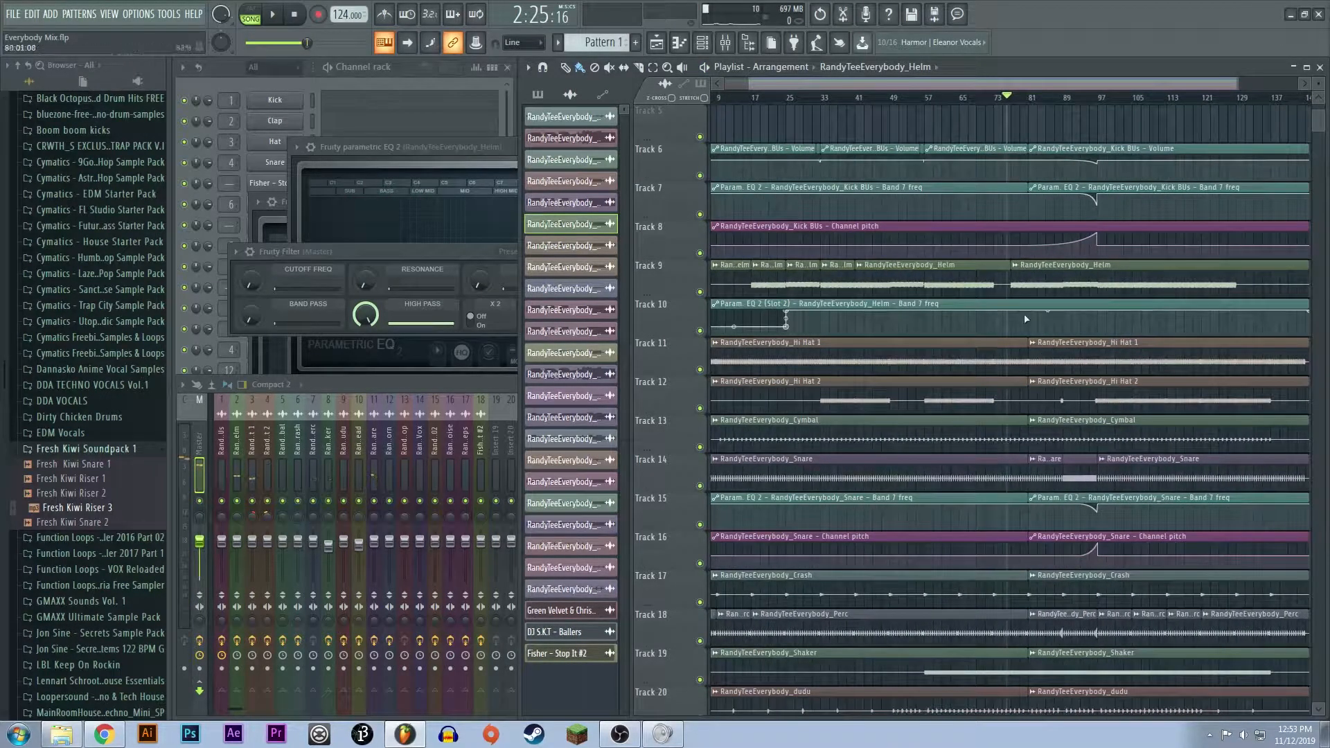
left_click_drag(1029, 278, 1048, 282)
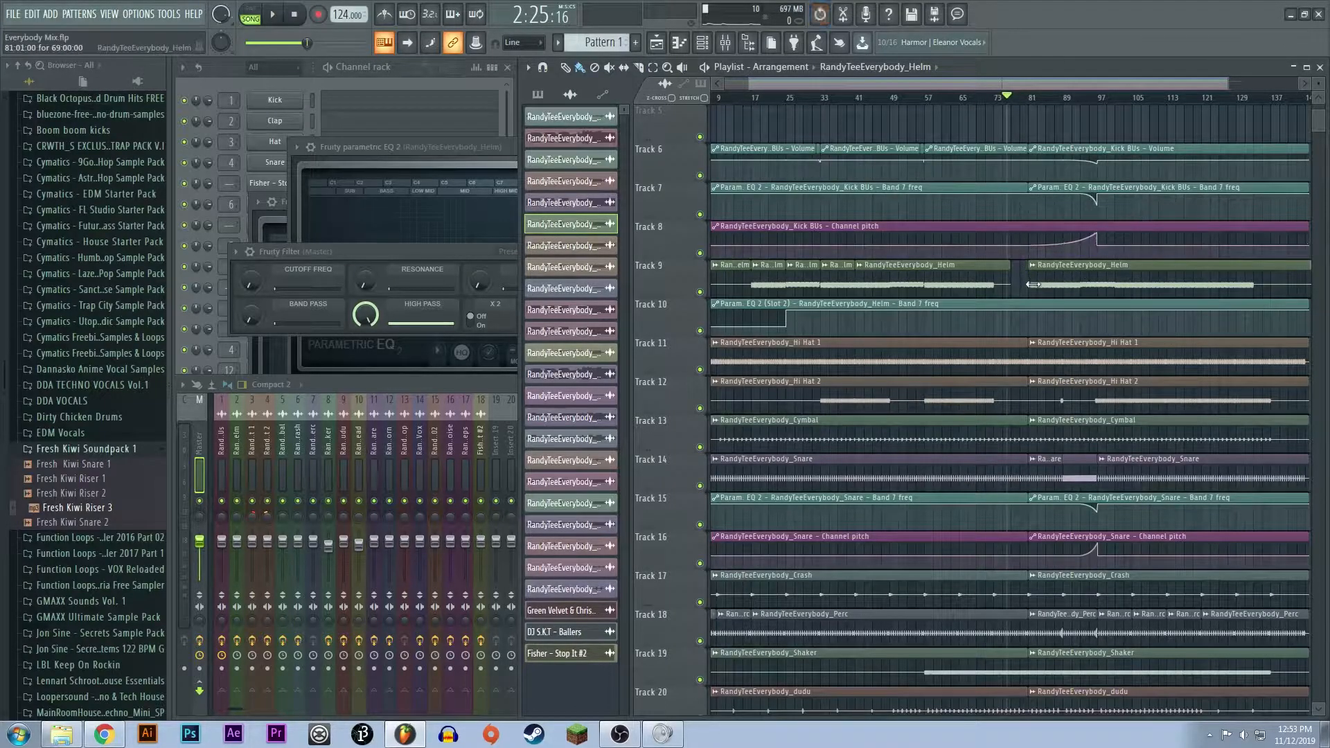
key("ctrl+alt+z")
key("ctrl+alt+z")
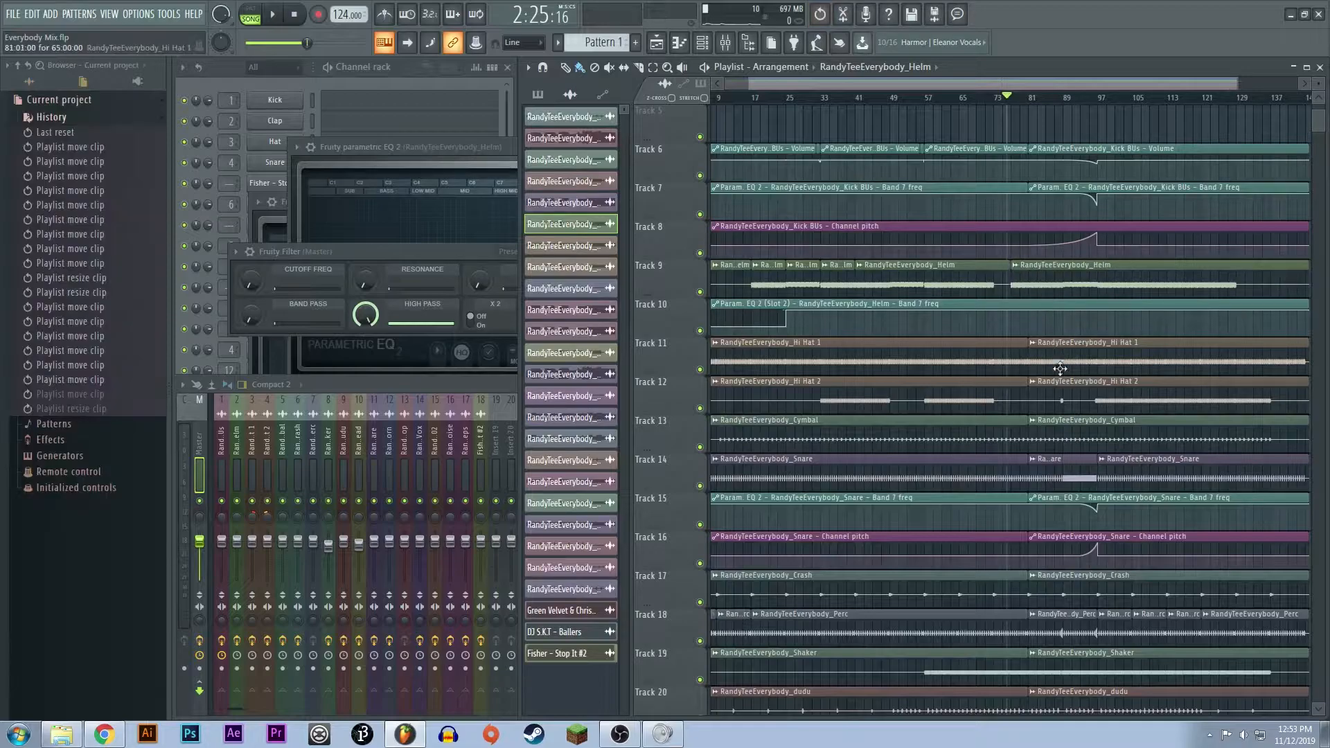
- Look over the restored arrangement, close the open plugin windows, and briefly view the master channel's Fruity parametric EQ 2
scroll(1066, 407, "up", 4)
scroll(1089, 424, "up", 3)
scroll(1090, 424, "up", 1)
scroll(978, 432, "down", 3)
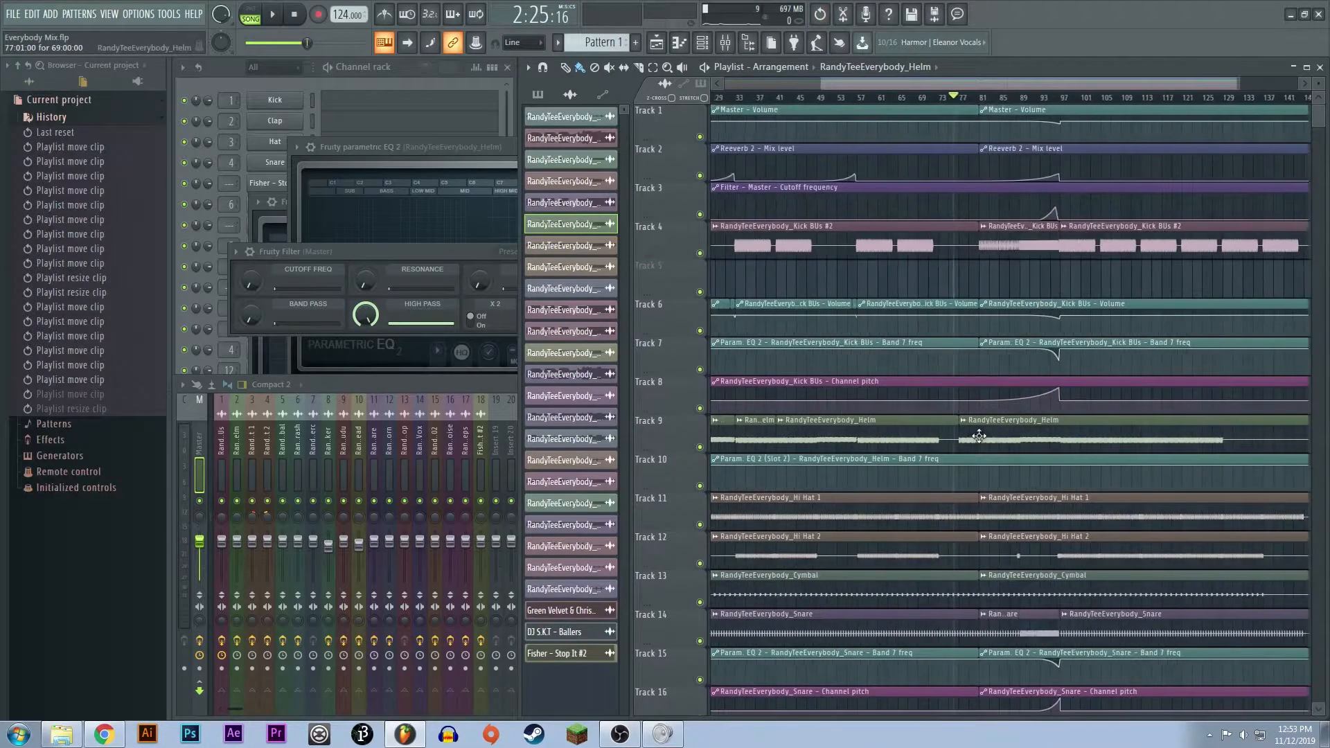
scroll(1063, 333, "down", 5)
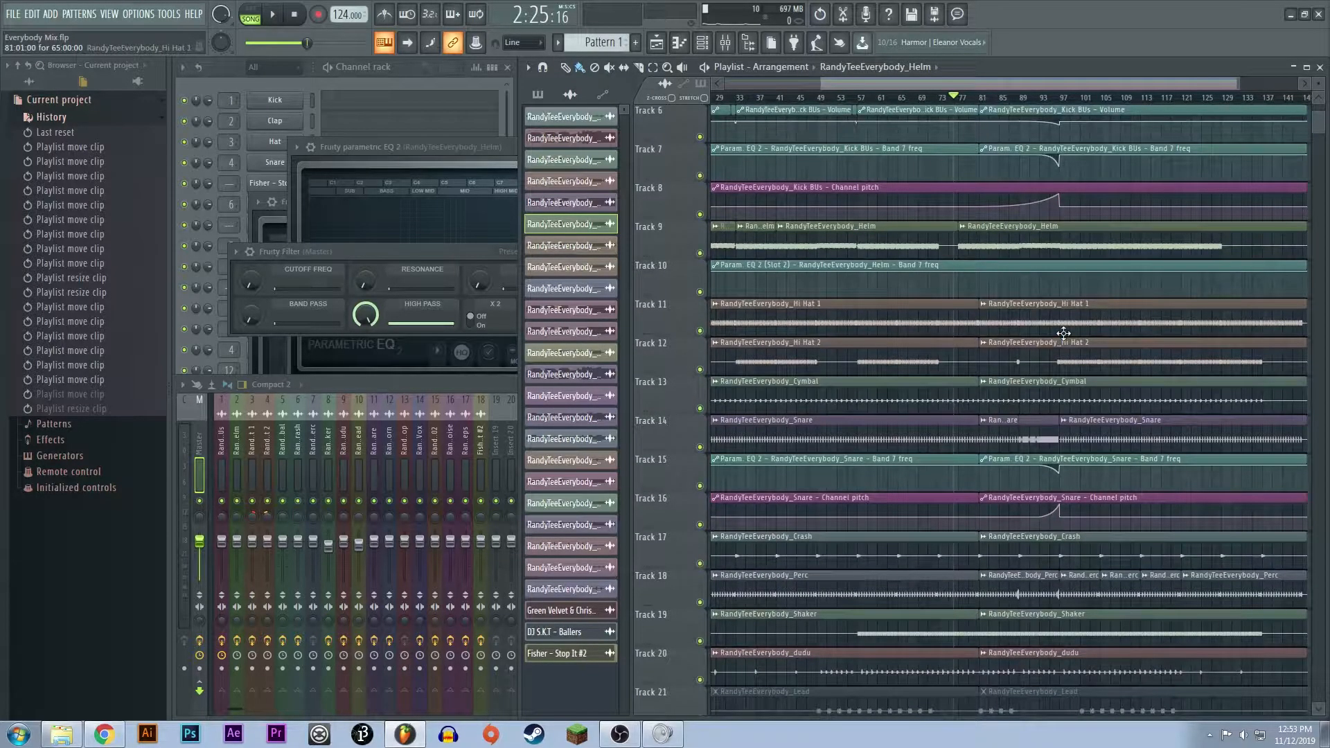
scroll(1063, 333, "up", 5)
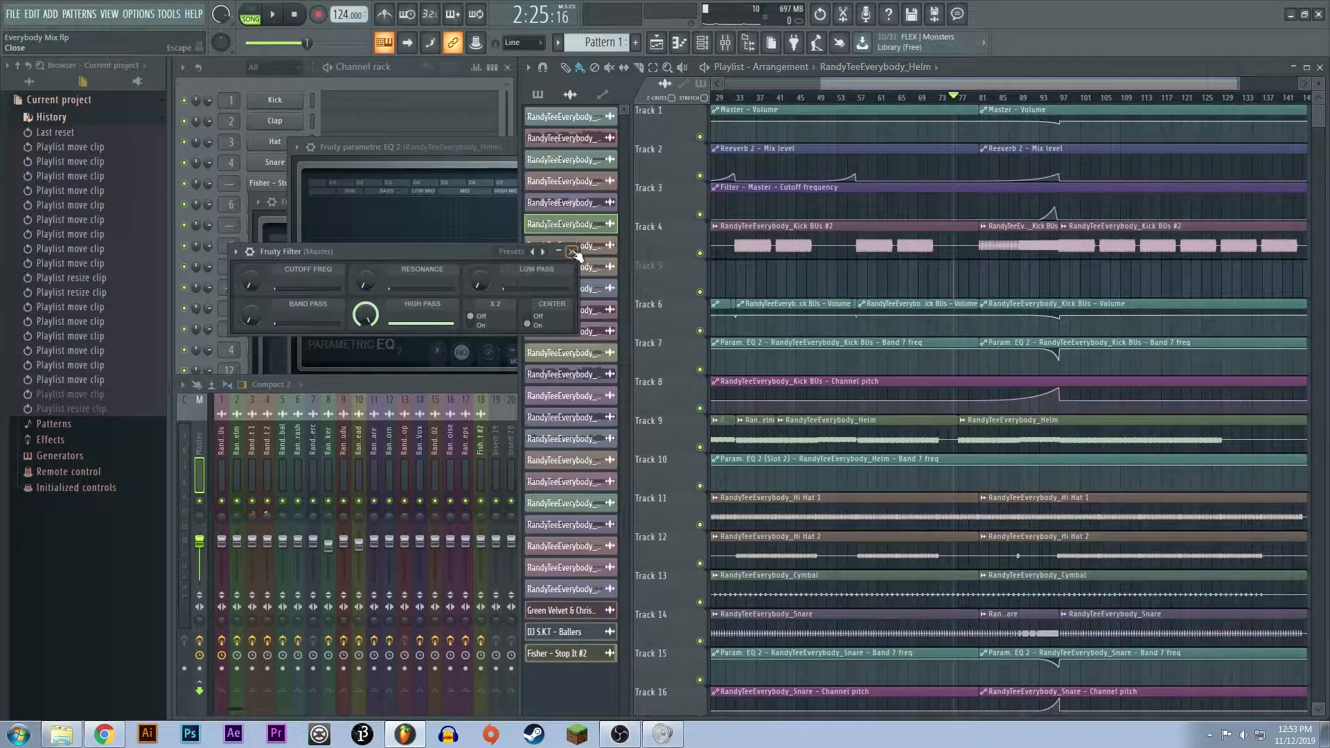
left_click(472, 166)
left_click(472, 166)
left_click(724, 146)
left_click(451, 220)
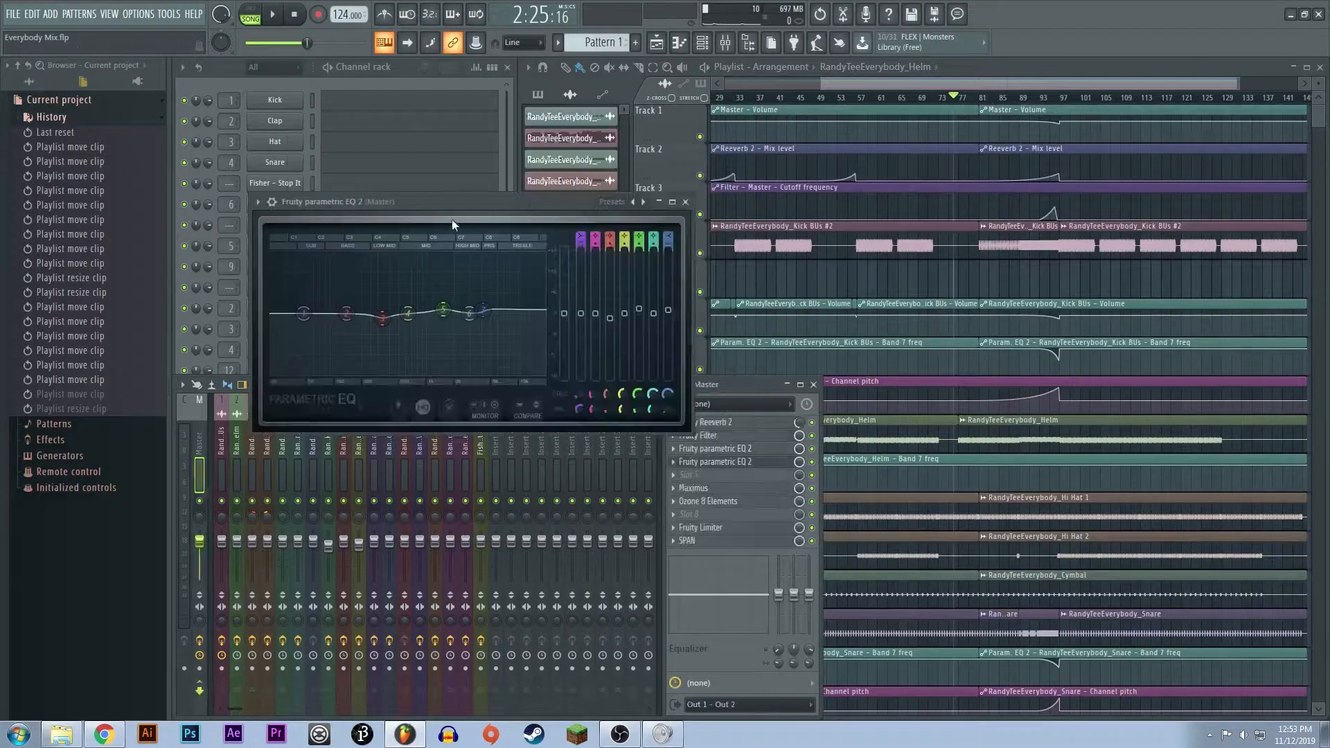
left_click(687, 202)
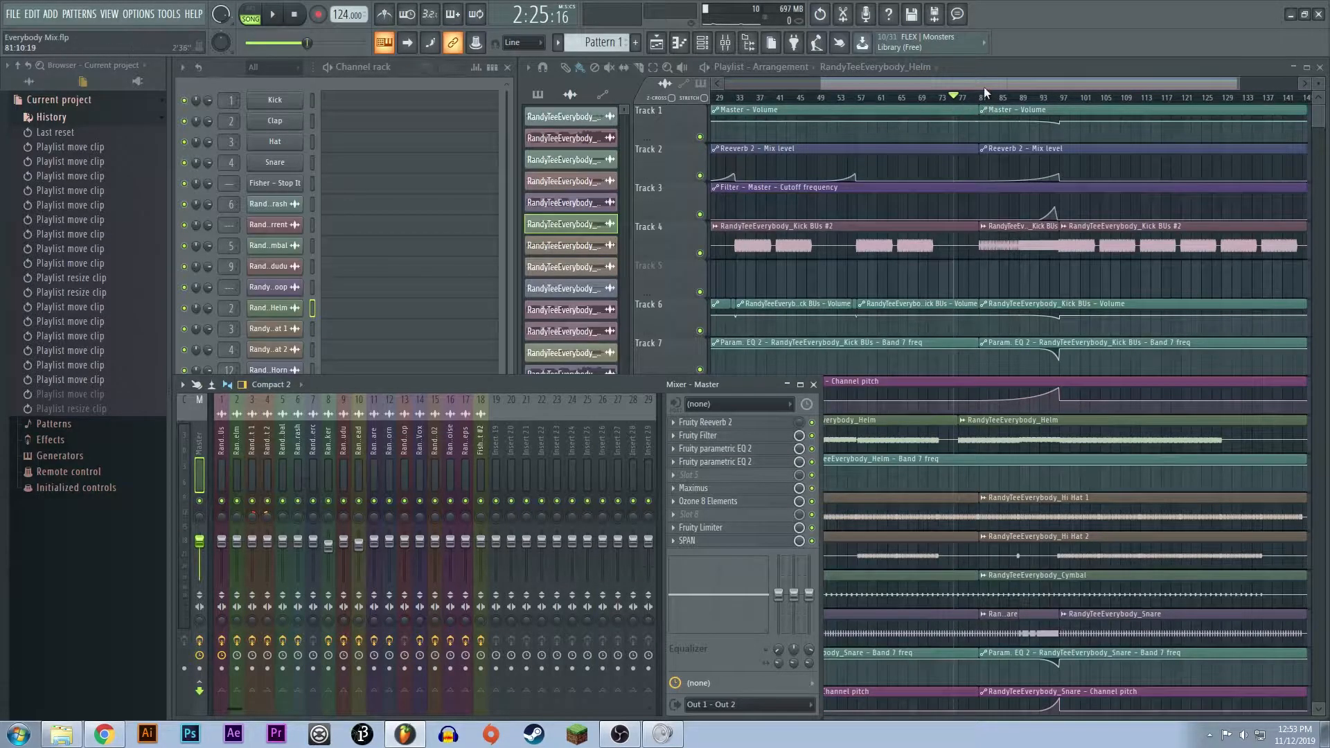
- Return to the arrangement's start, view the kick channel's effects and the channel rack, and open Hi Hat 1's Fruity parametric EQ 2
left_click_drag(986, 85, 480, 67)
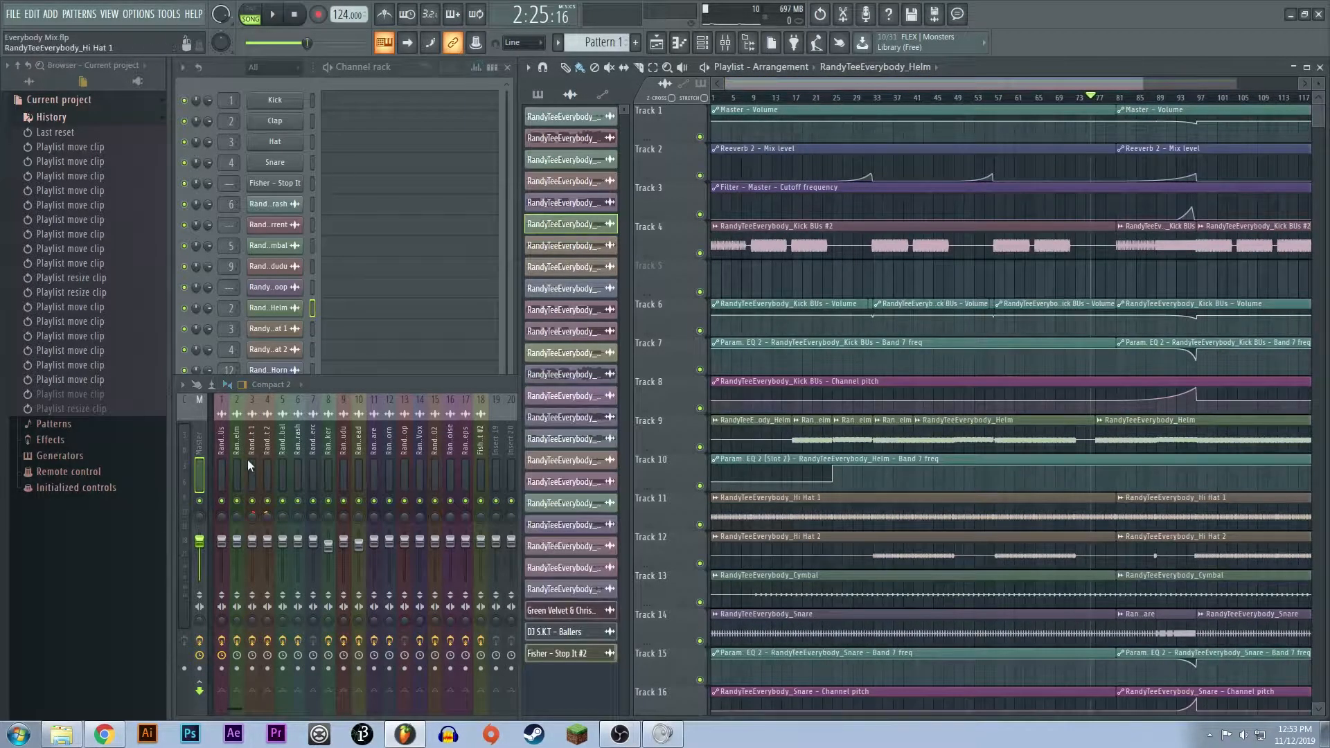
left_click(247, 459)
key("Left")
key("Left")
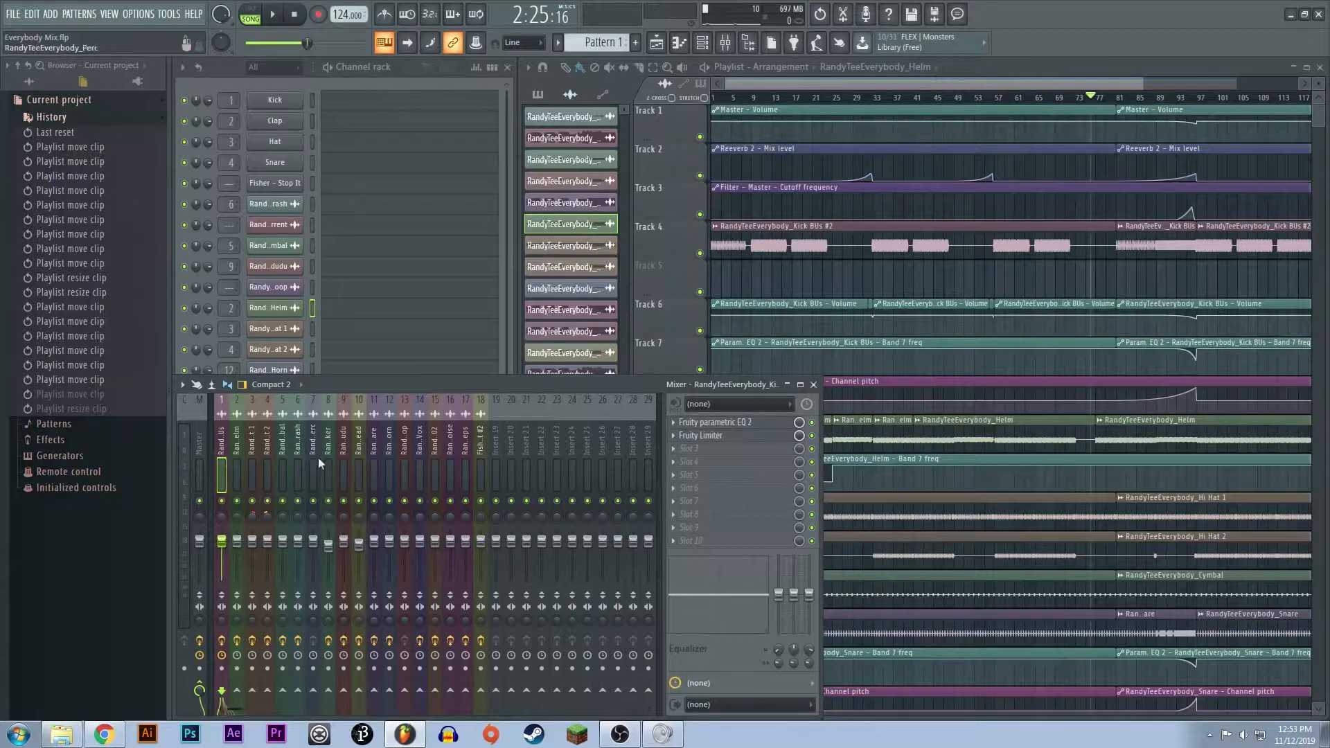
left_click(388, 64)
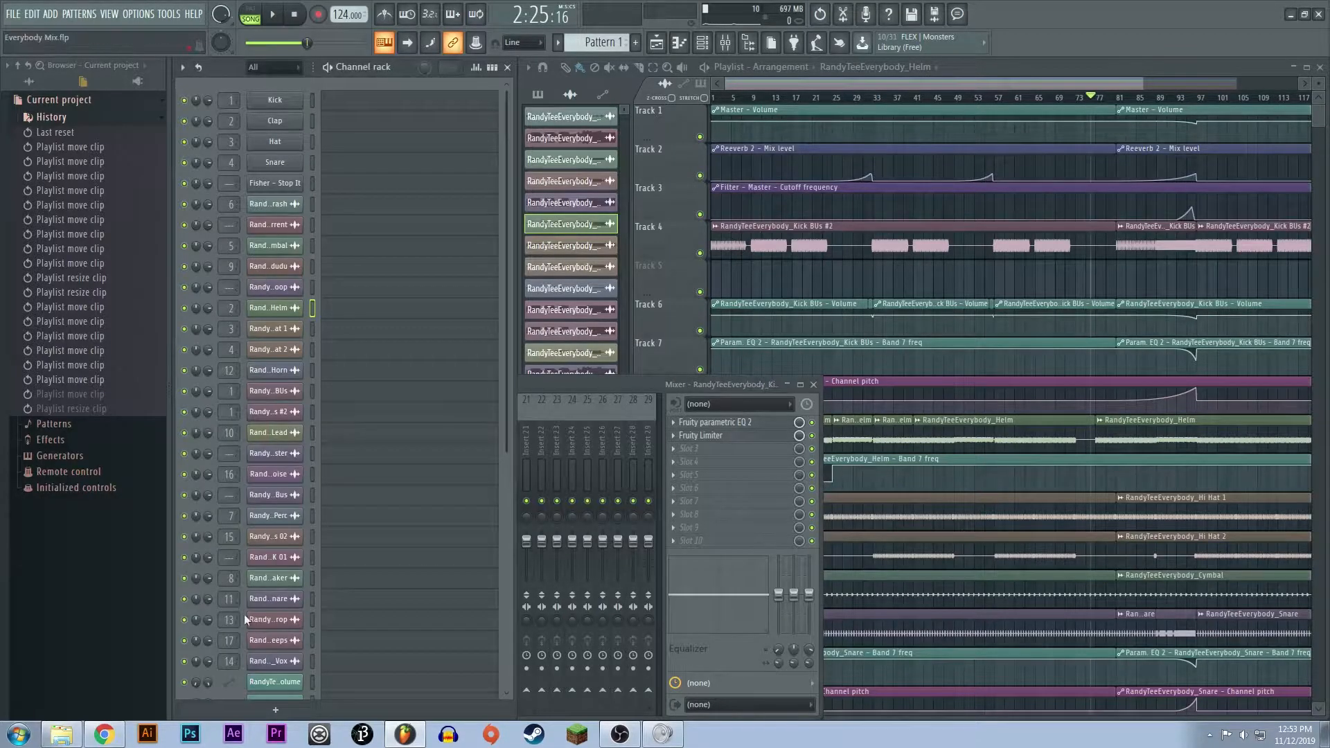
left_click(580, 384)
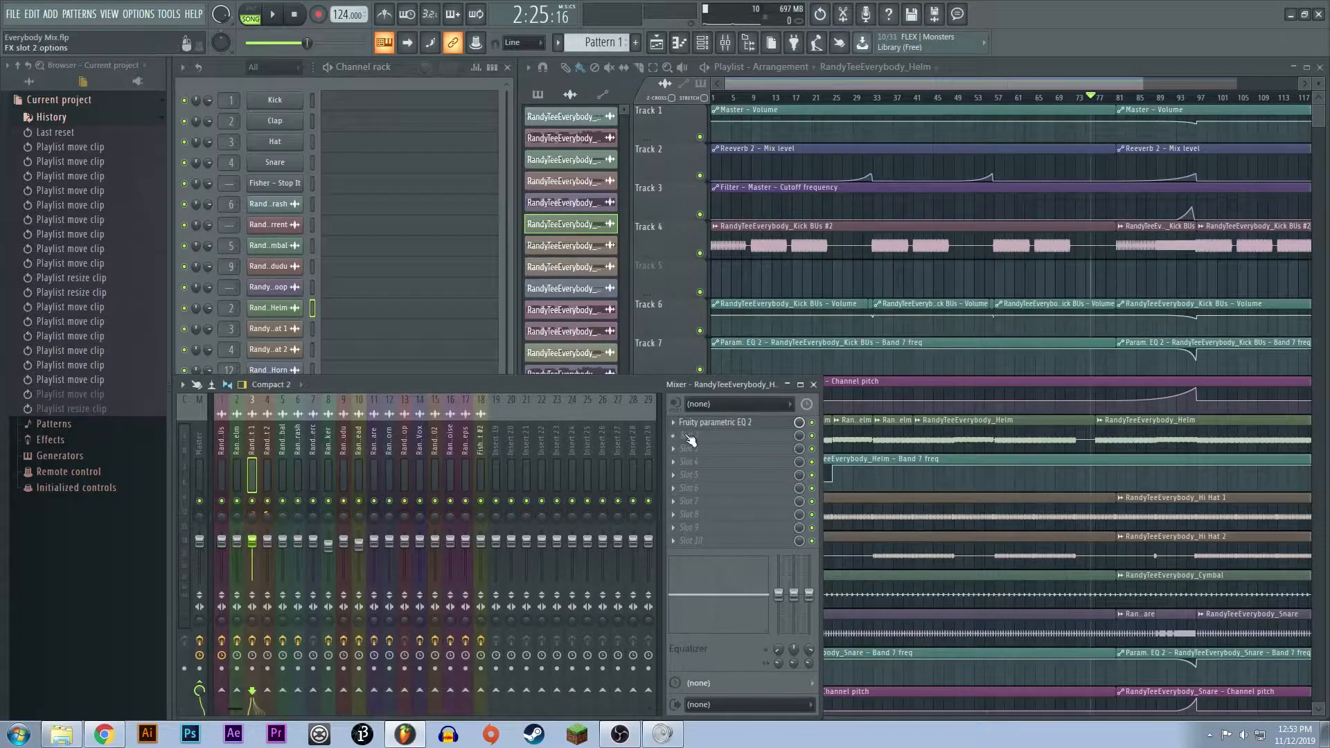
left_click(712, 424)
- View the cymbal channel's Fruity parametric EQ 2, close it, and move on to the neighbouring mixer channels
left_click(282, 471)
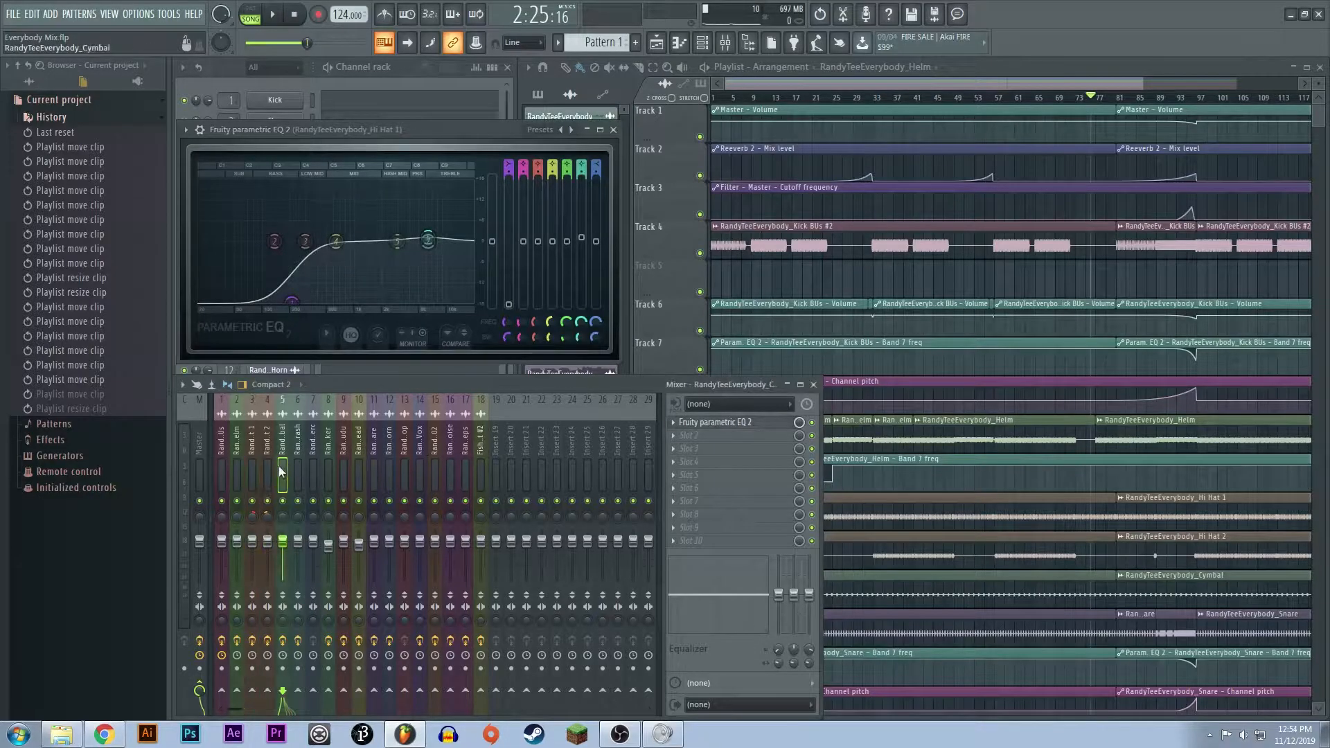
left_click(712, 422)
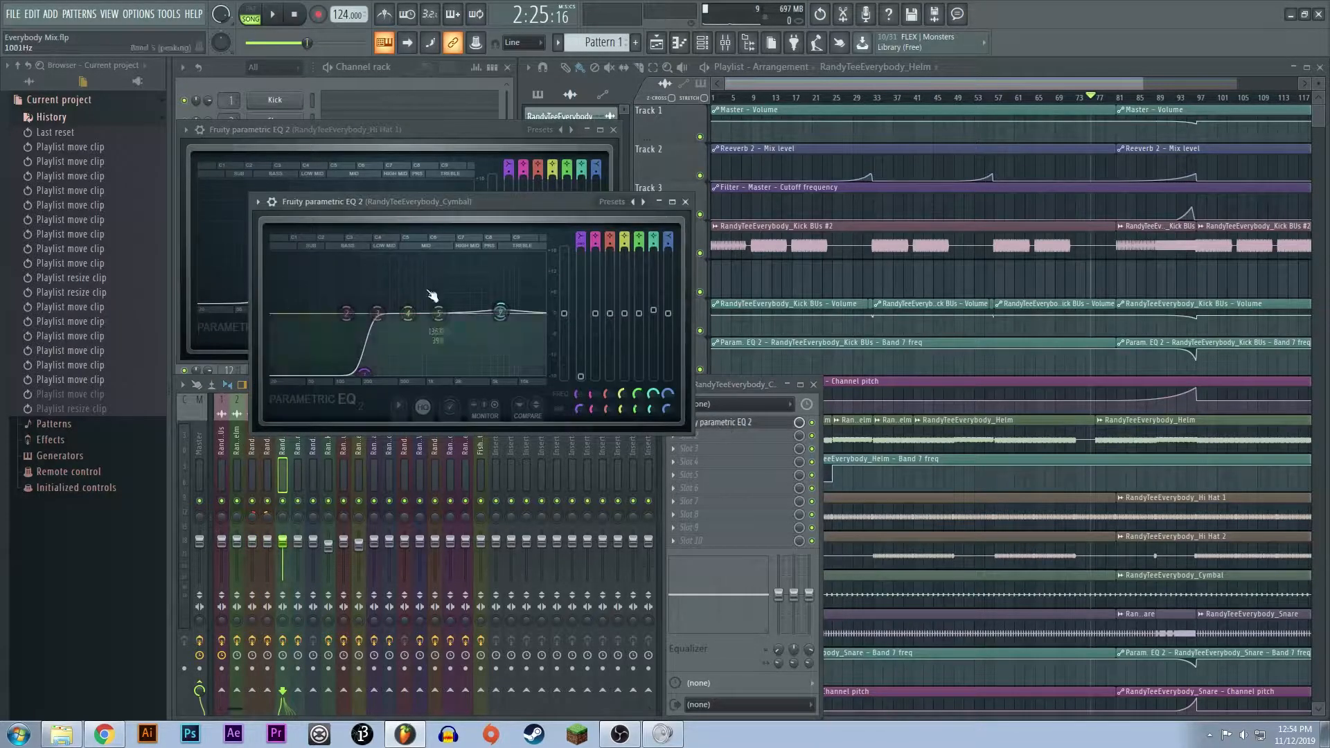
left_click(686, 202)
left_click(298, 471)
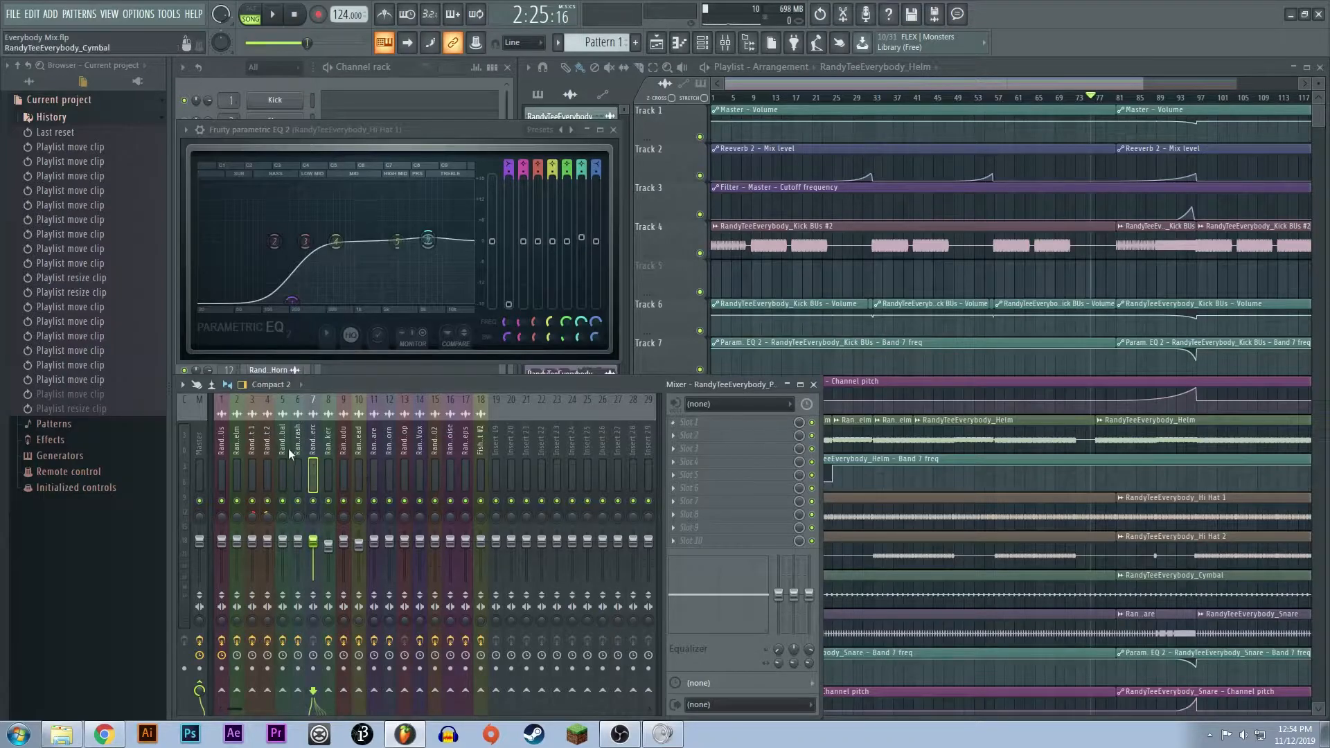
- Open the dudu channel's Fruity parametric EQ 2 and demonstrate its low cut by nudging band 1 up and back
scroll(359, 468, "down", 3)
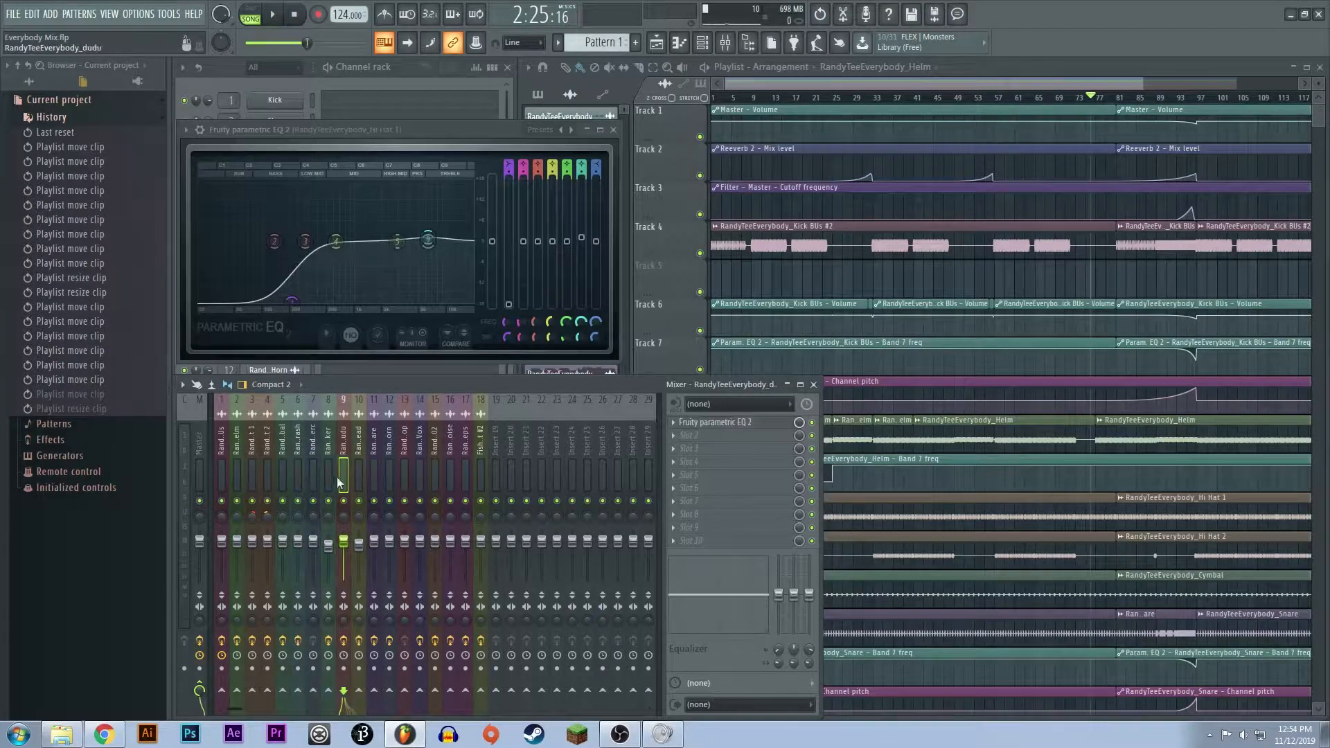
left_click(712, 424)
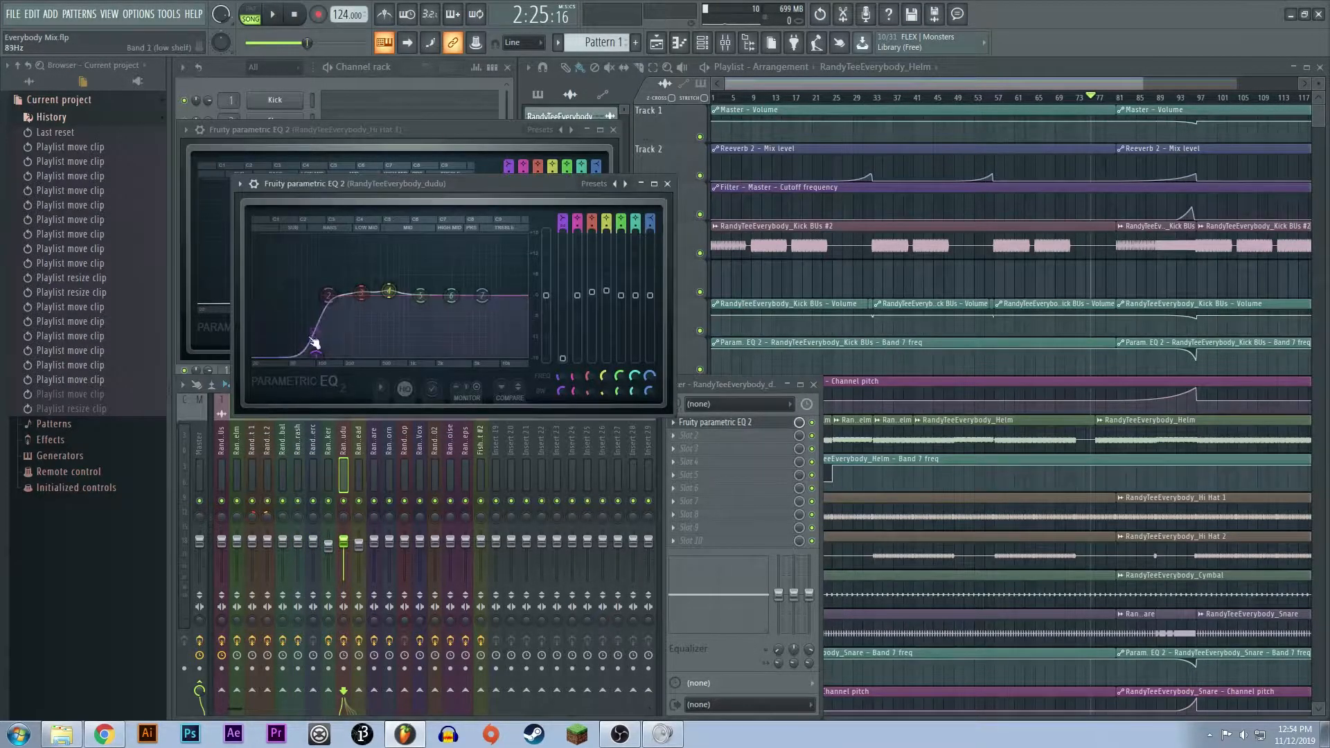
left_click_drag(316, 361, 319, 351)
left_click_drag(315, 347, 315, 355)
- Look through the remaining mixer channels up to Fisher - Stop It #2
left_click(355, 481)
scroll(358, 480, "down", 4)
scroll(364, 471, "down", 4)
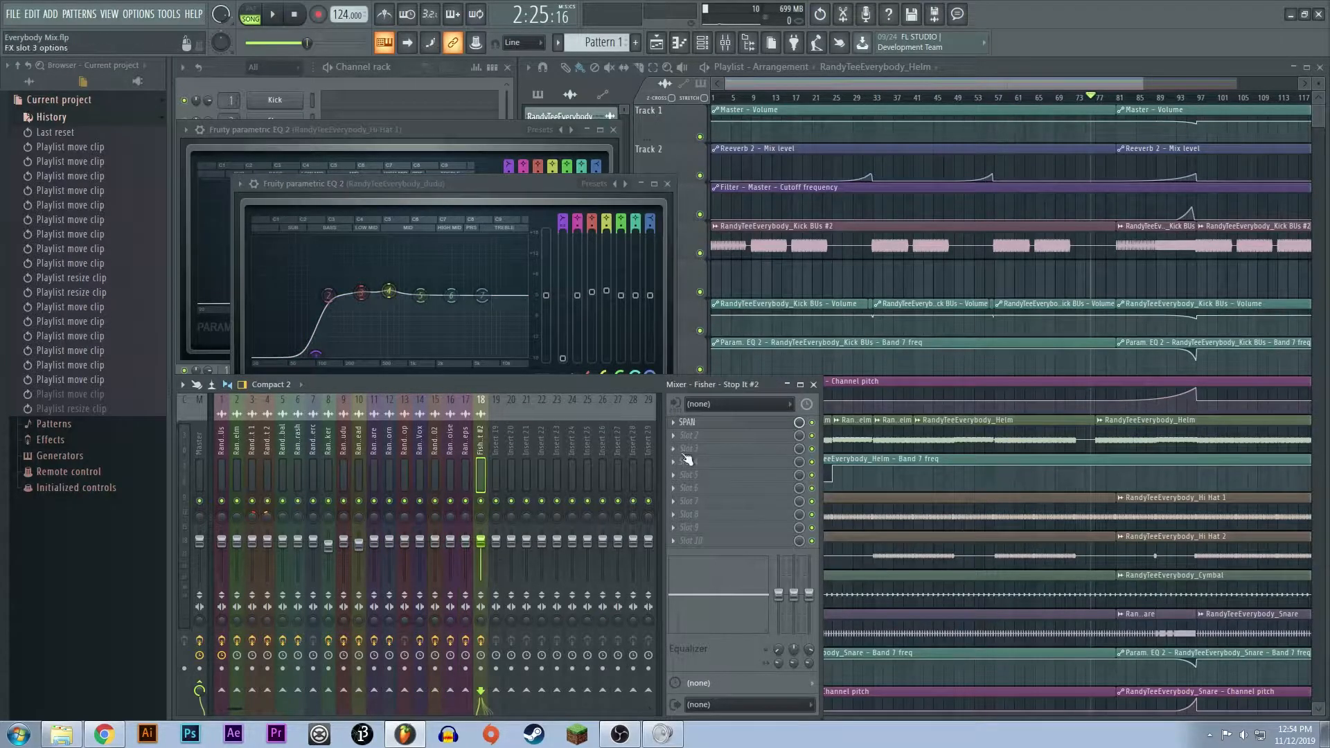
- Open the Fruity Limiter on the kick channel and check its LIMIT and COMP settings
left_click(222, 460)
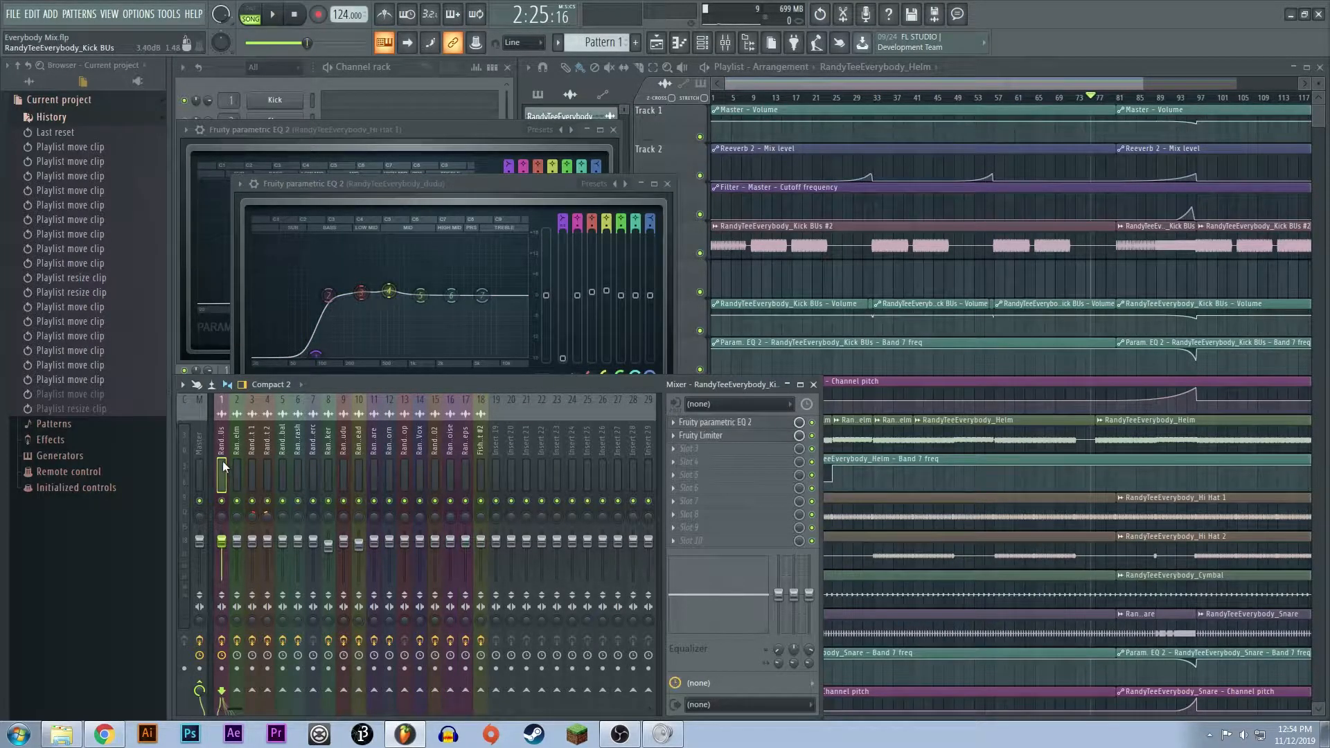
left_click(721, 442)
left_click(724, 384)
left_click(722, 436)
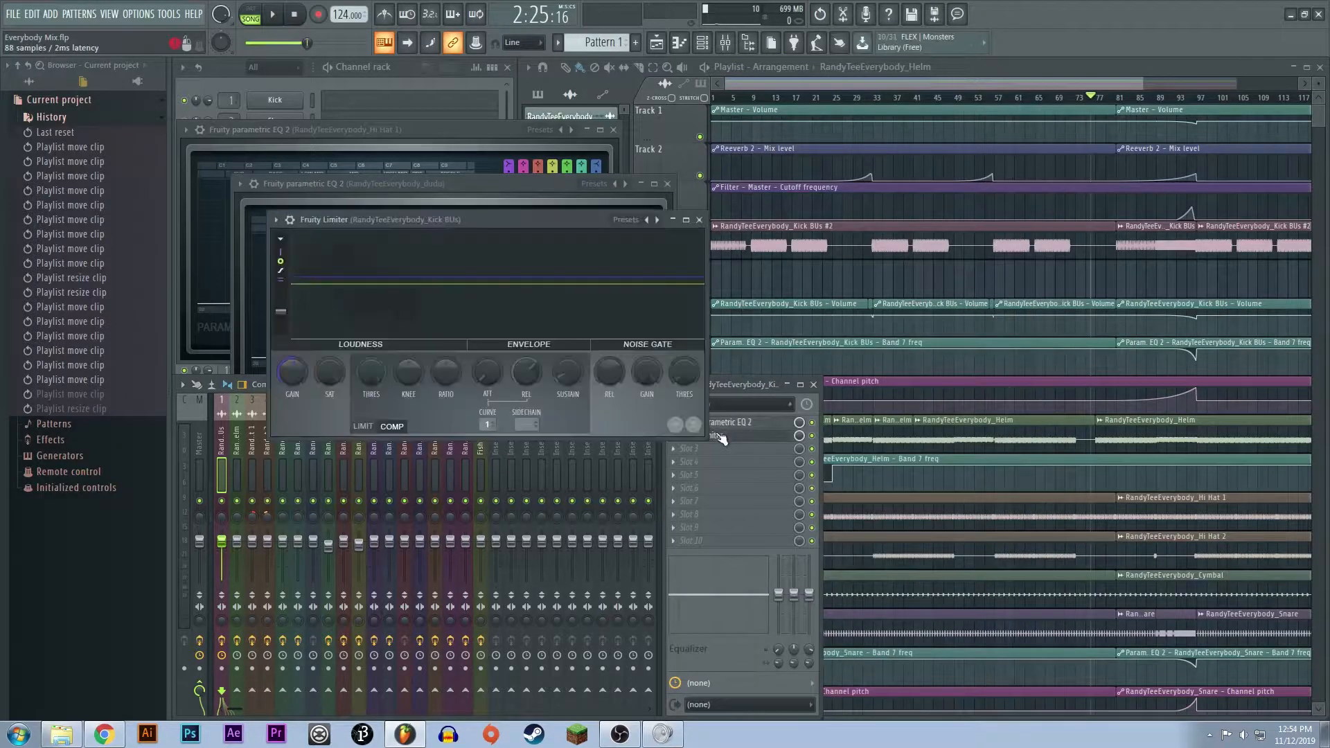
left_click(363, 426)
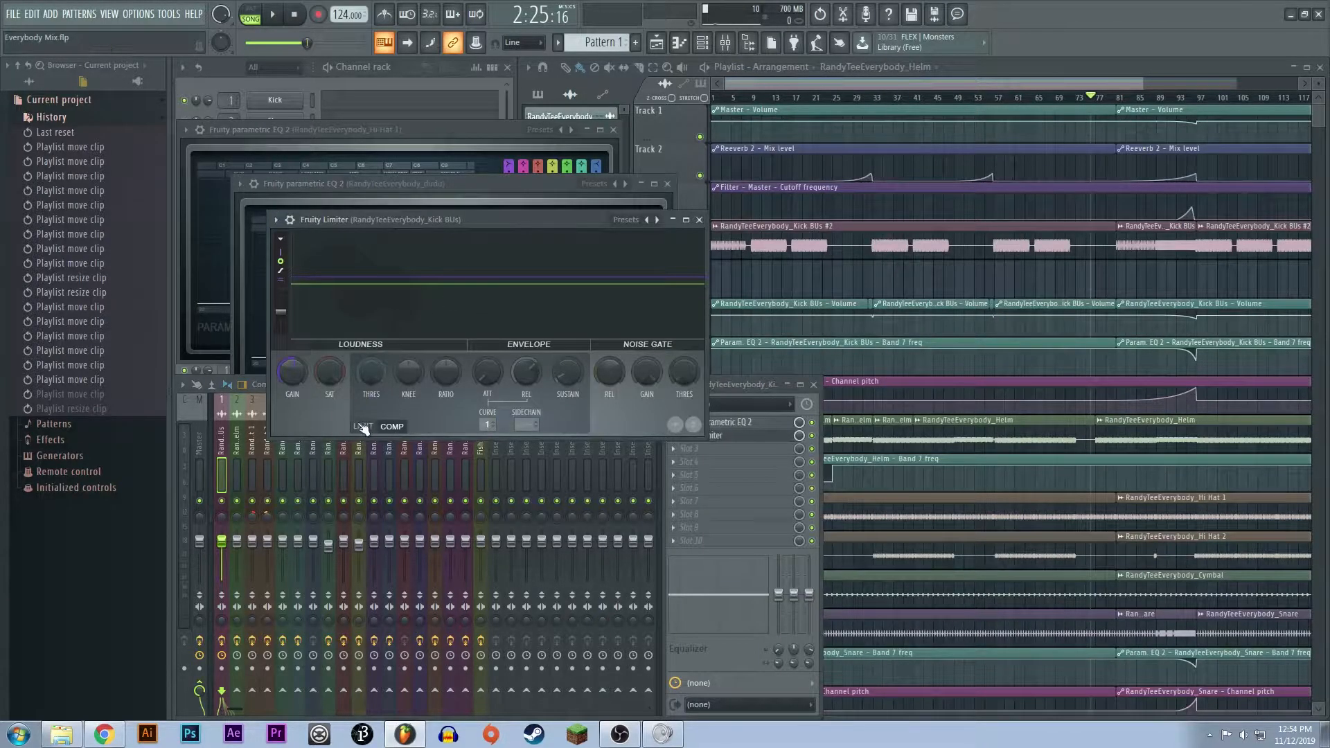
left_click(392, 427)
- Check the effect slots of the mixer channels from Helm through Perc, and return to the kick channel
left_click(230, 464)
key("Right")
key("Right")
key("Right")
key("Right")
key("Right")
key("Right")
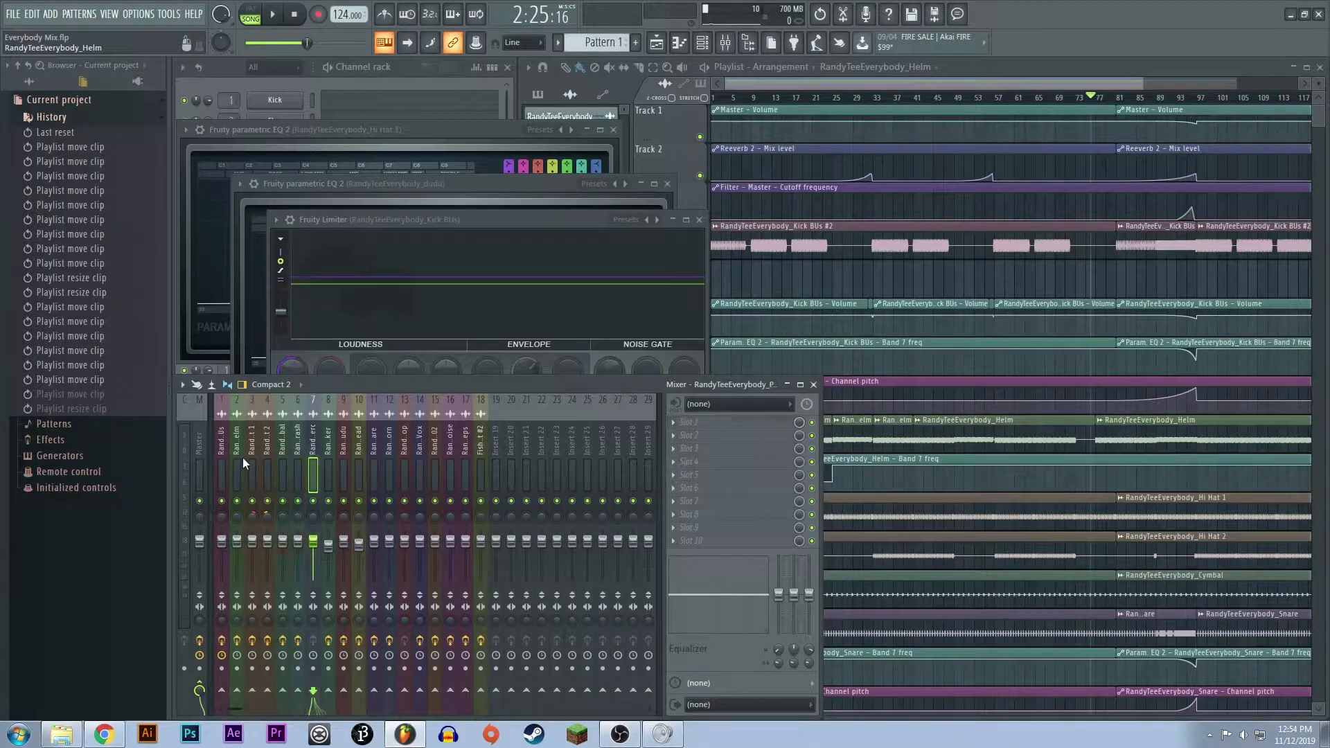
left_click(227, 465)
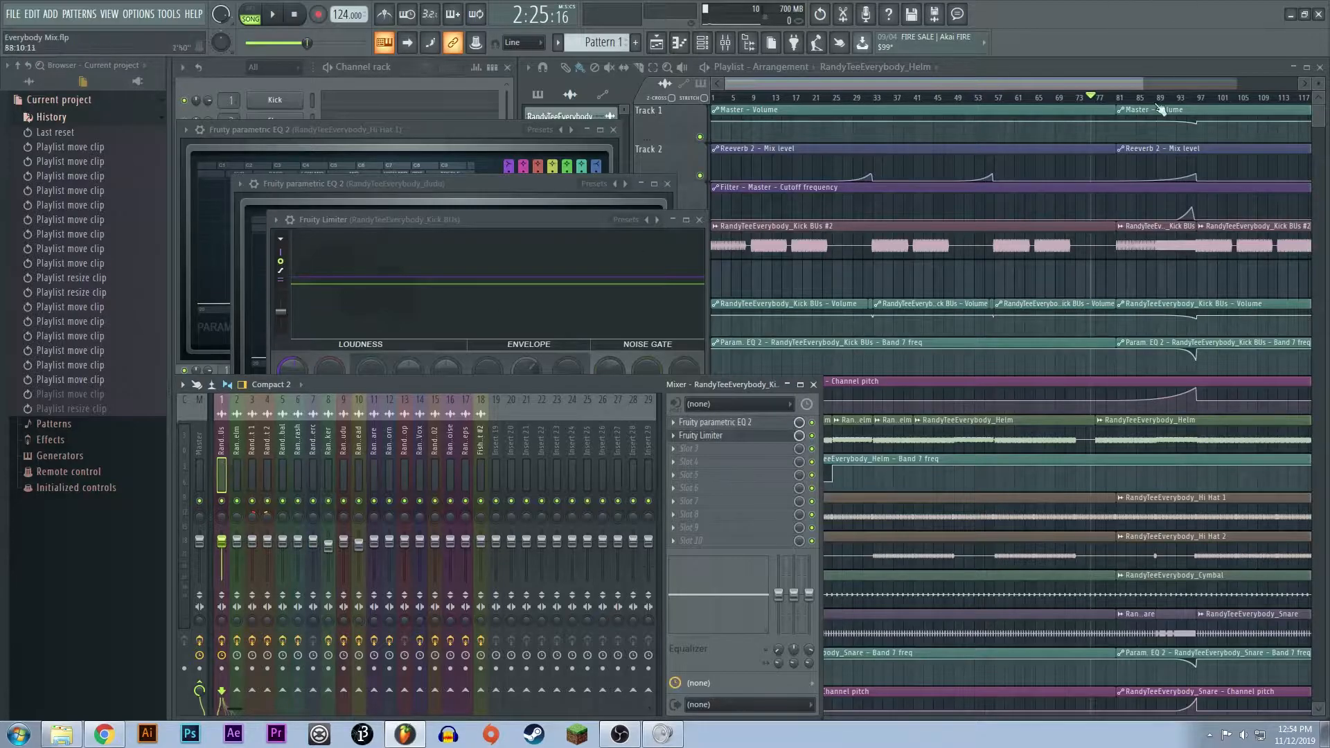
- View the whole arrangement, return the playhead to the song's start, and open the master channel's Fruity Reeverb 2
left_click_drag(1143, 82, 1302, 82)
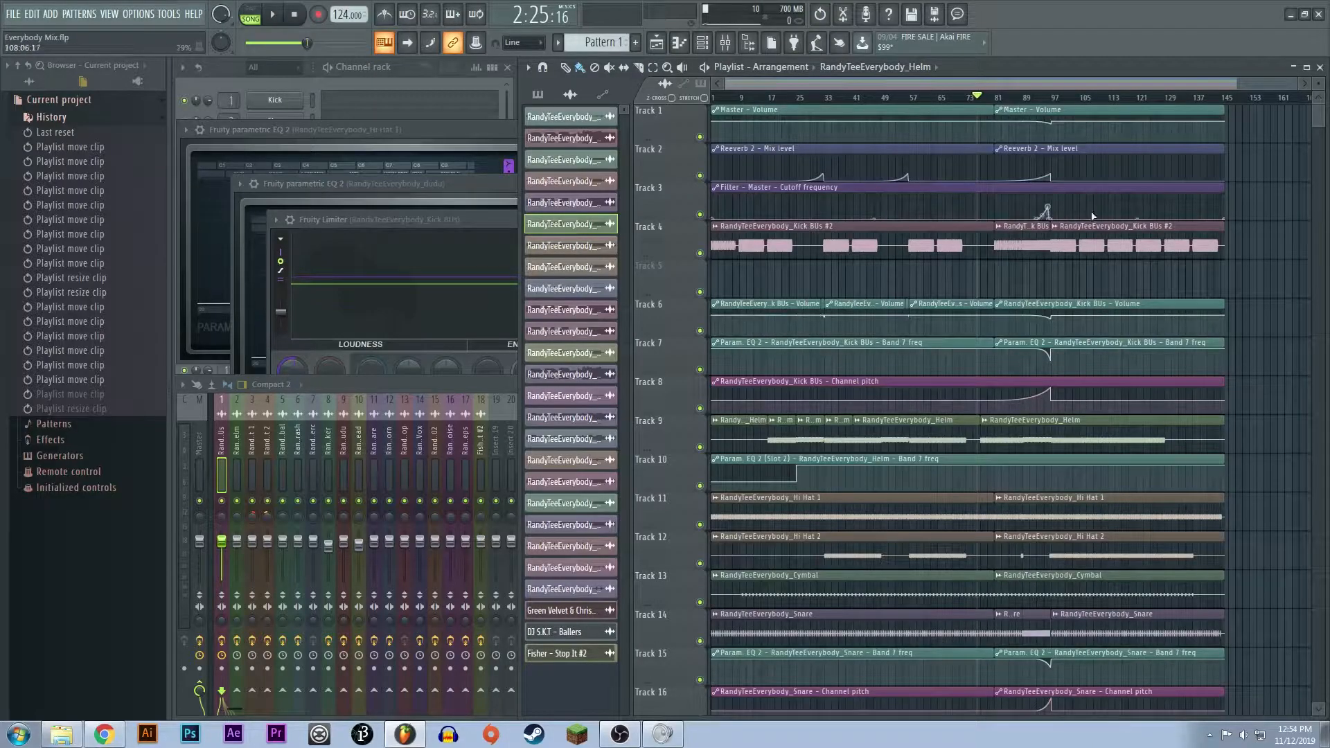
left_click_drag(1297, 84, 973, 83)
left_click(713, 96)
left_click(202, 463)
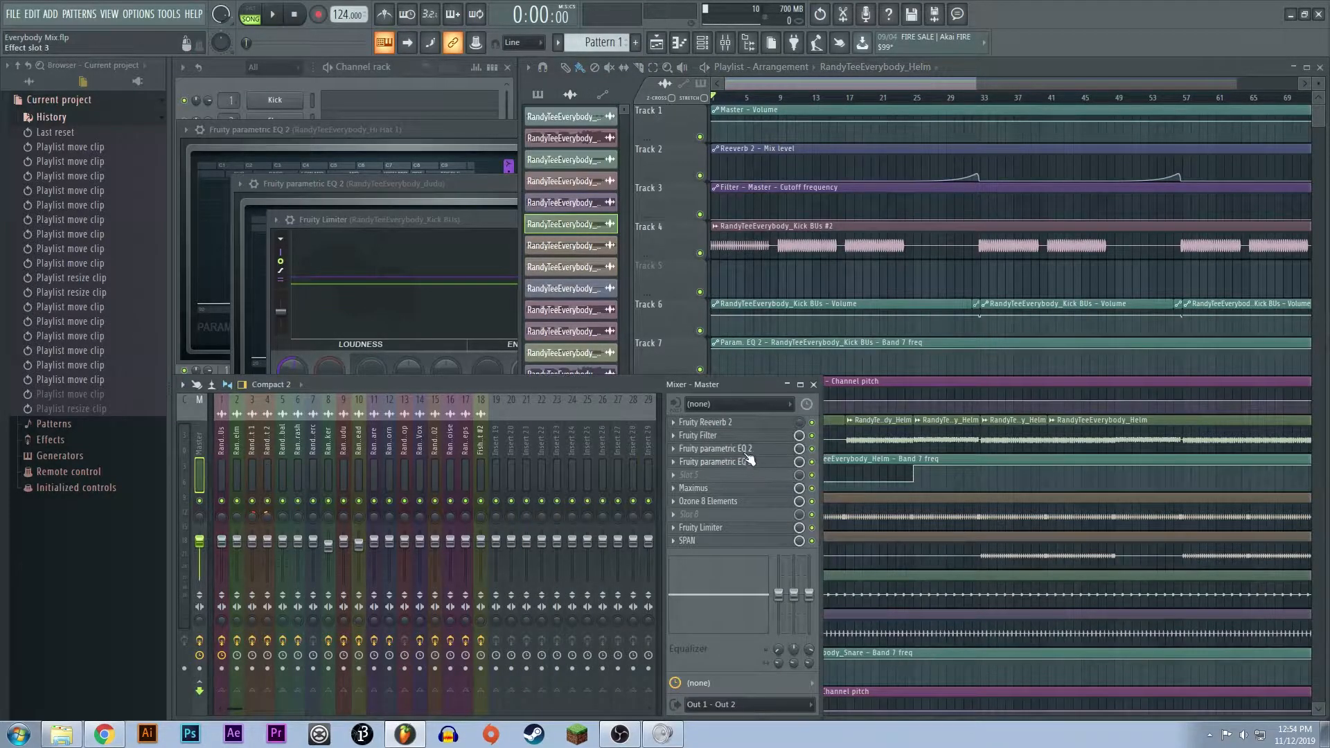
left_click(743, 425)
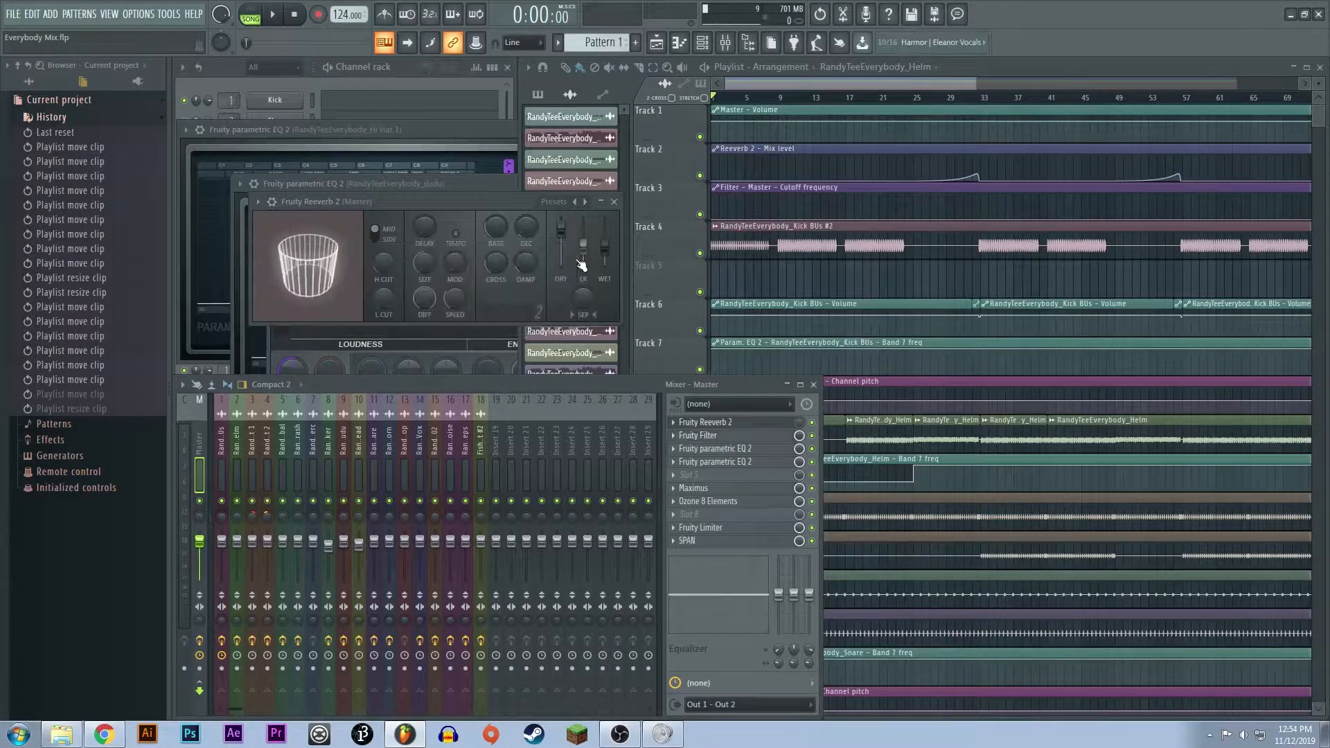
- Show the build-up after bar 81, view both Fruity parametric EQ 2 instances on the master channel, and close the second one
left_click_drag(888, 83, 1070, 103)
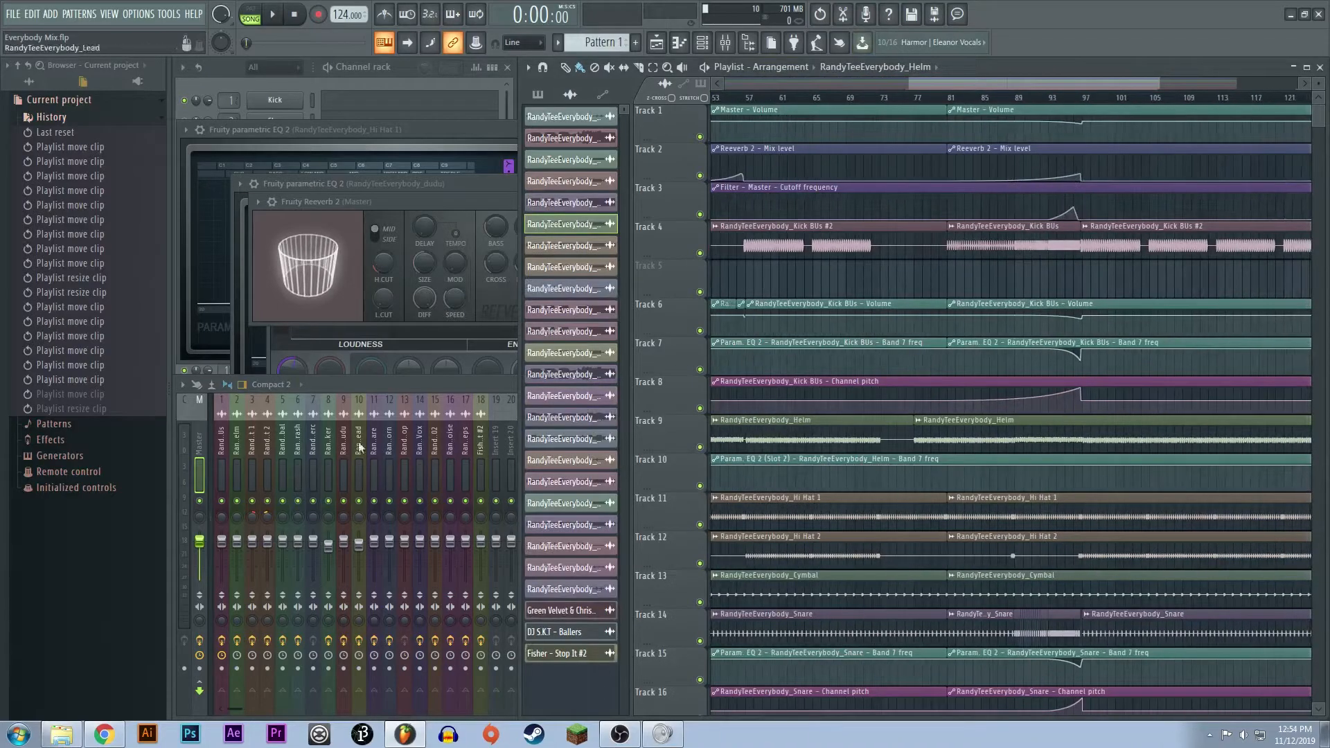
left_click(386, 447)
left_click(719, 450)
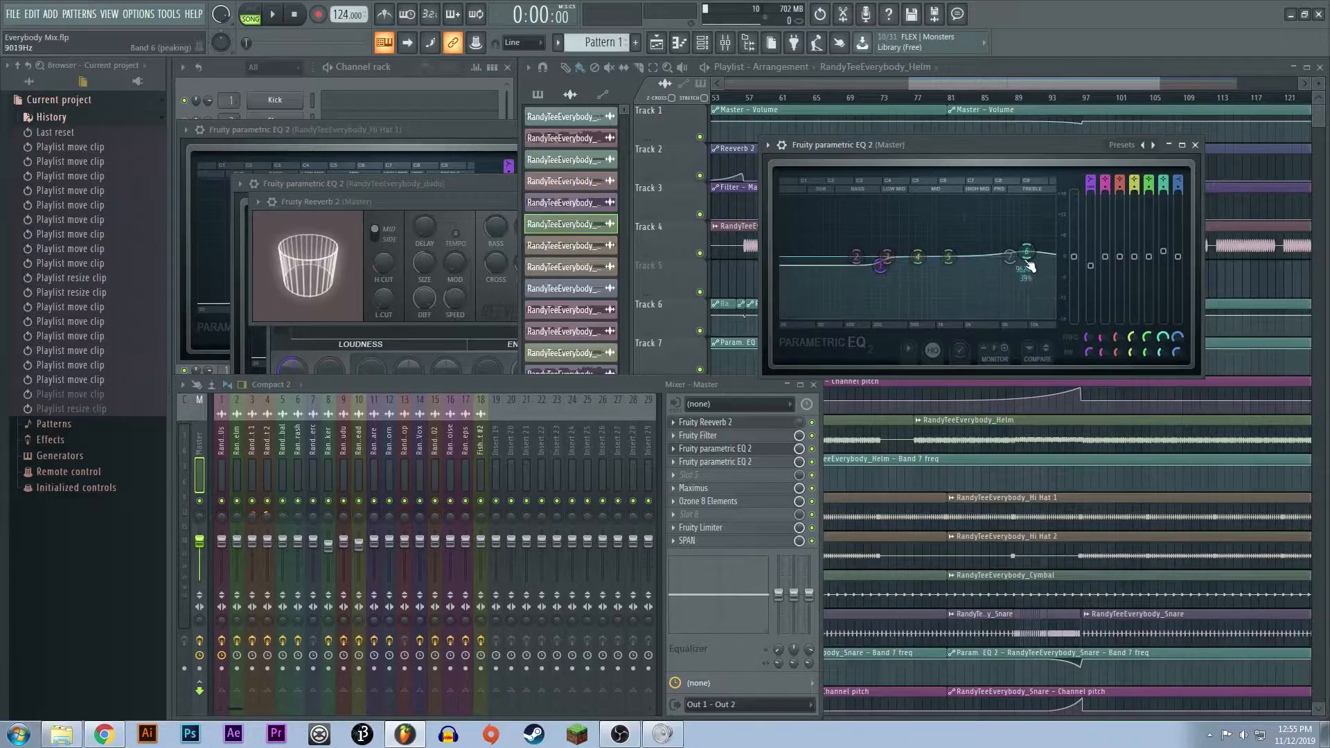
left_click(748, 463)
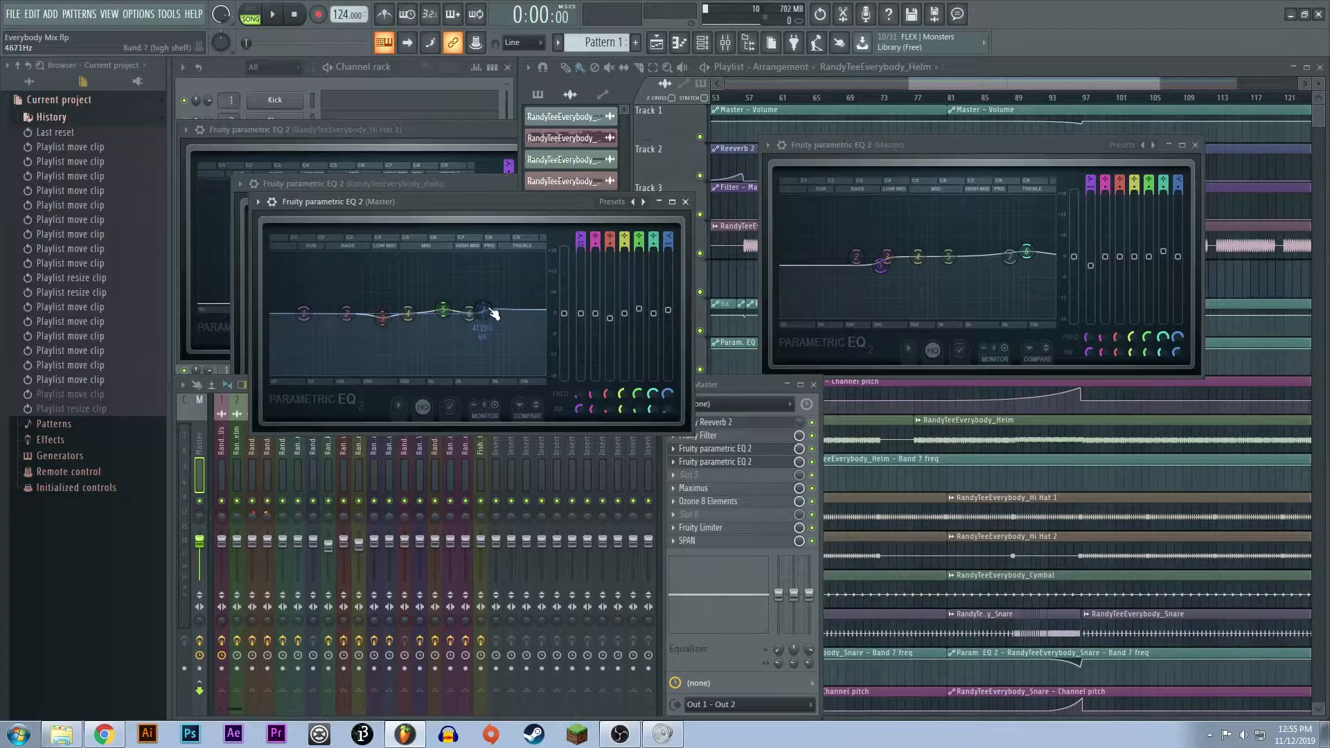
left_click(685, 202)
- Open Maximus on the master channel and look through its low, mid, high and master bands
left_click(751, 489)
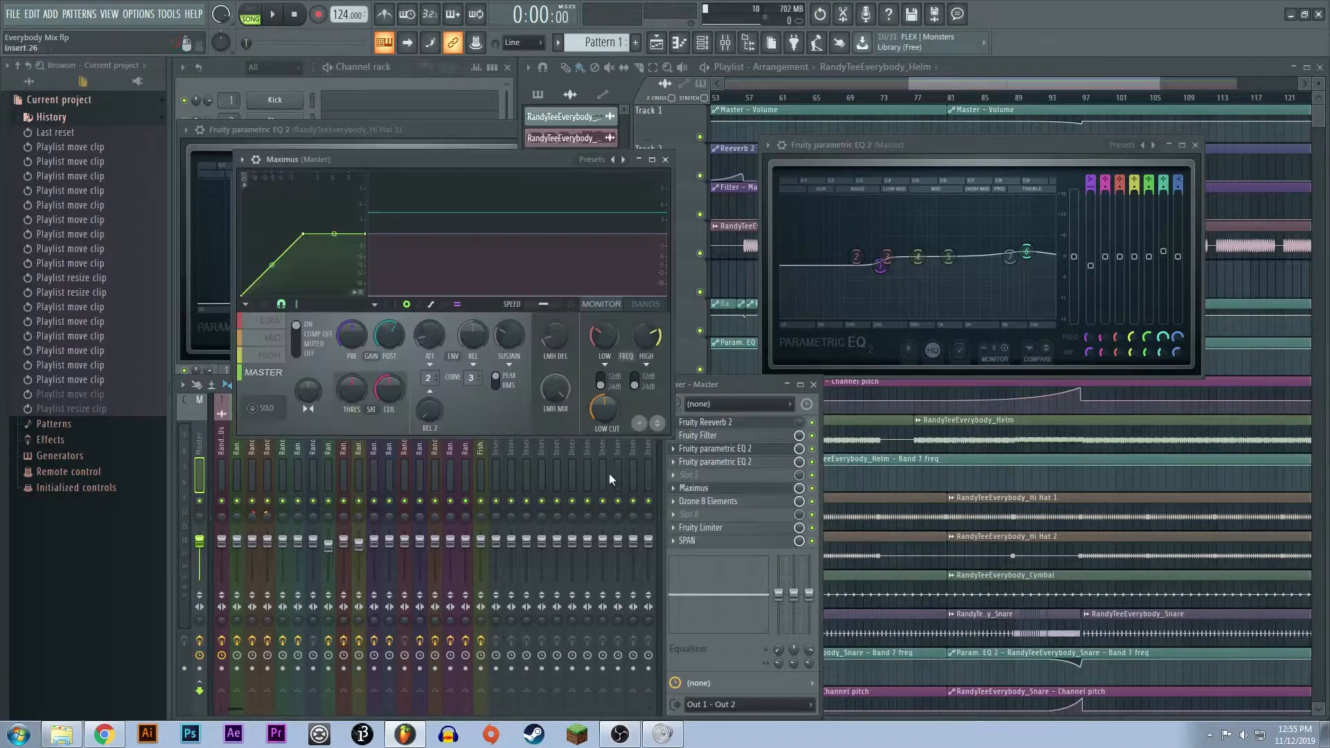
left_click_drag(374, 161, 356, 153)
left_click(262, 307)
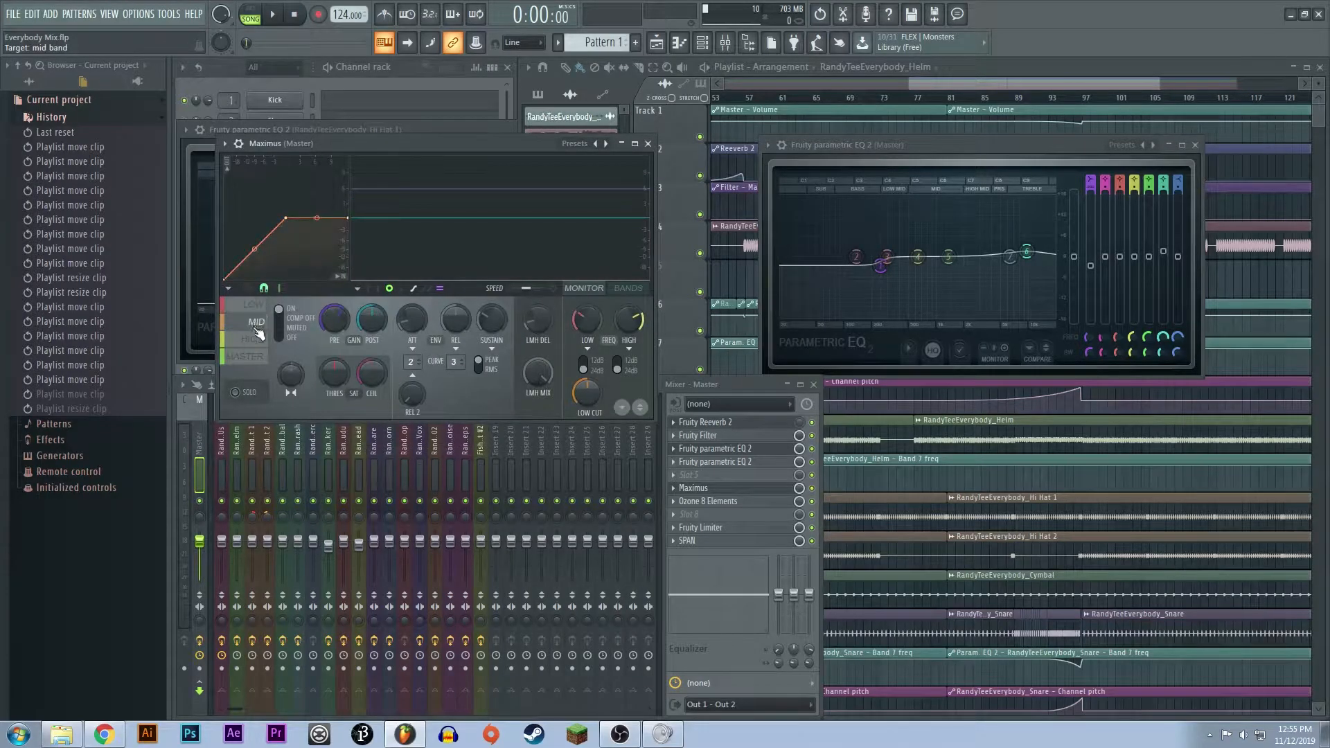
left_click(254, 339)
left_click(247, 356)
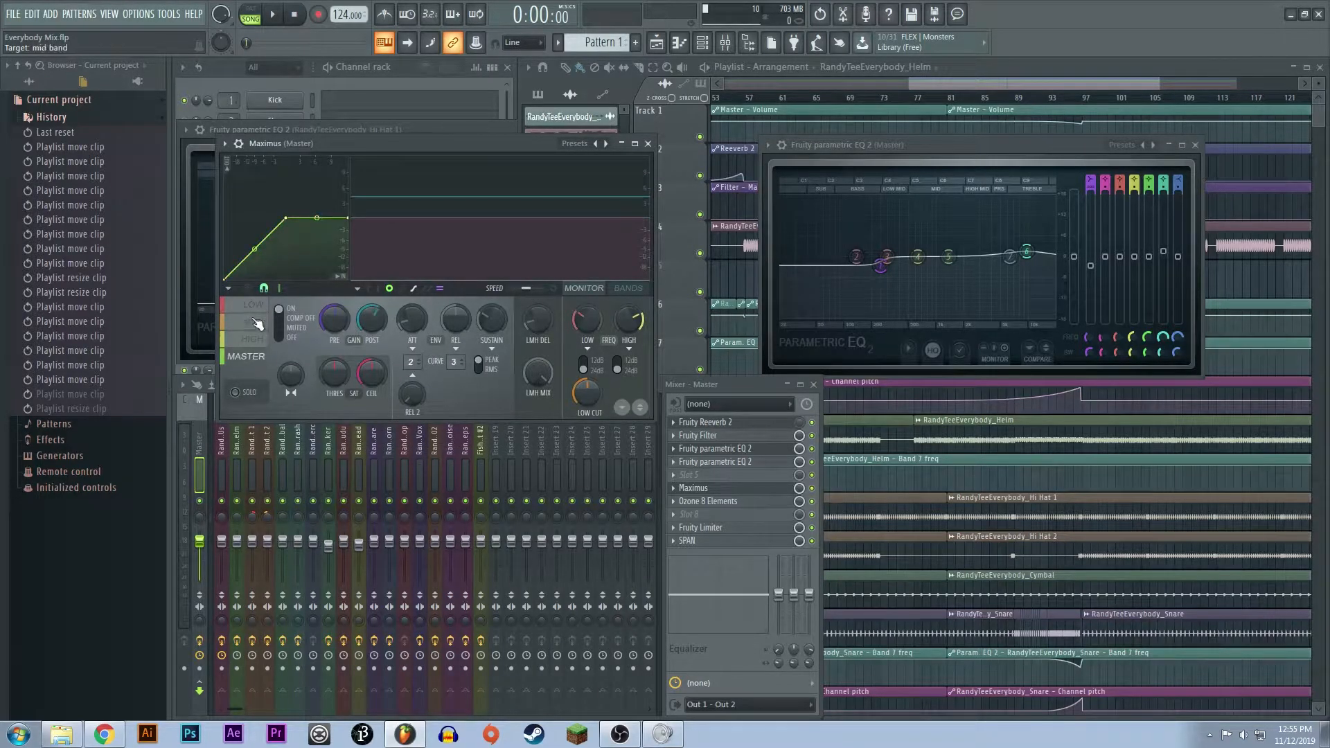
left_click(257, 323)
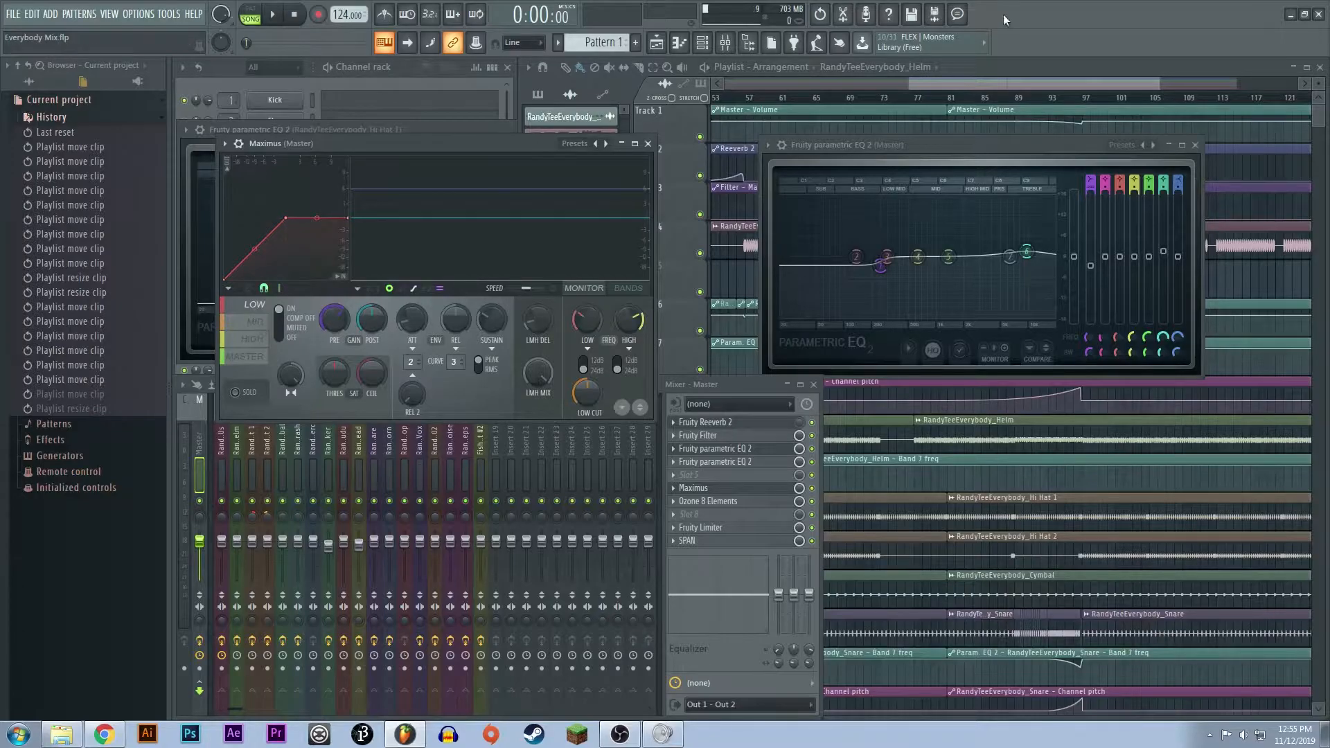
- Place the playhead at bar 67, and view the master channel's Ozone 8 Elements before closing it
left_click(906, 92)
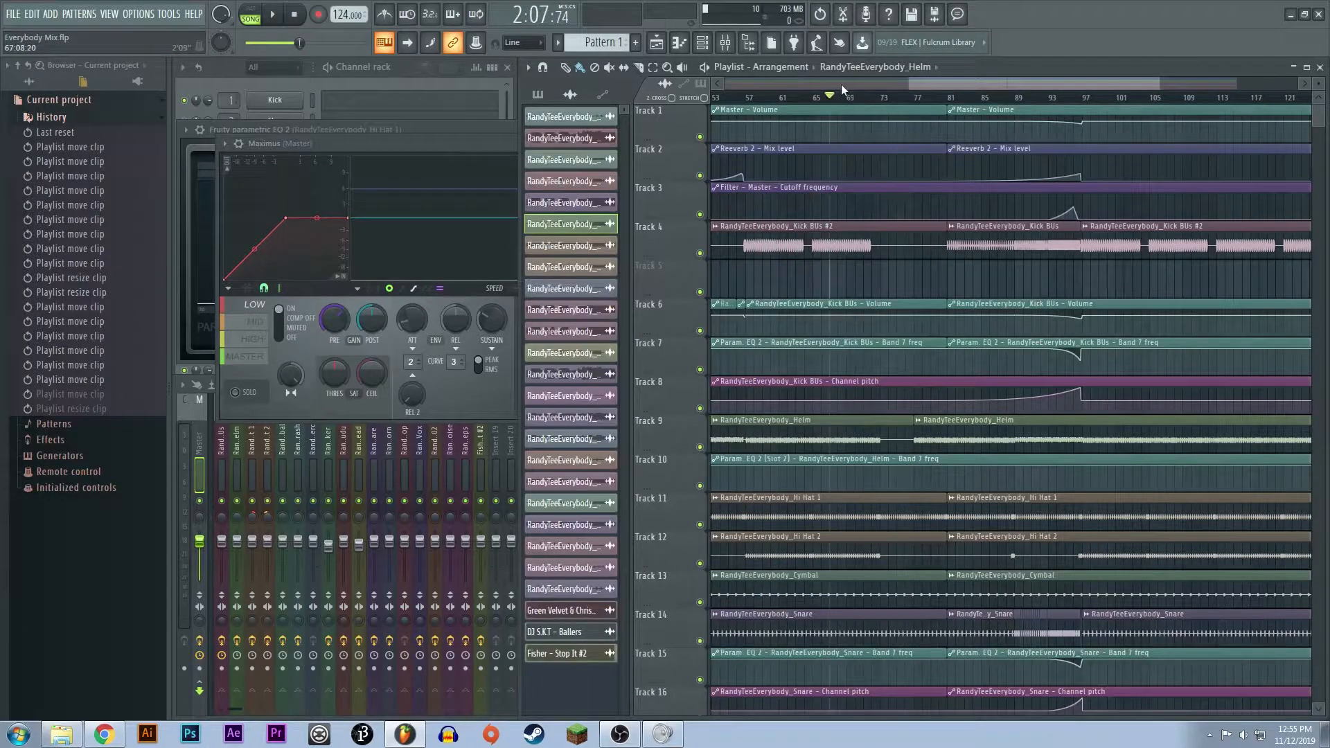
key("F9")
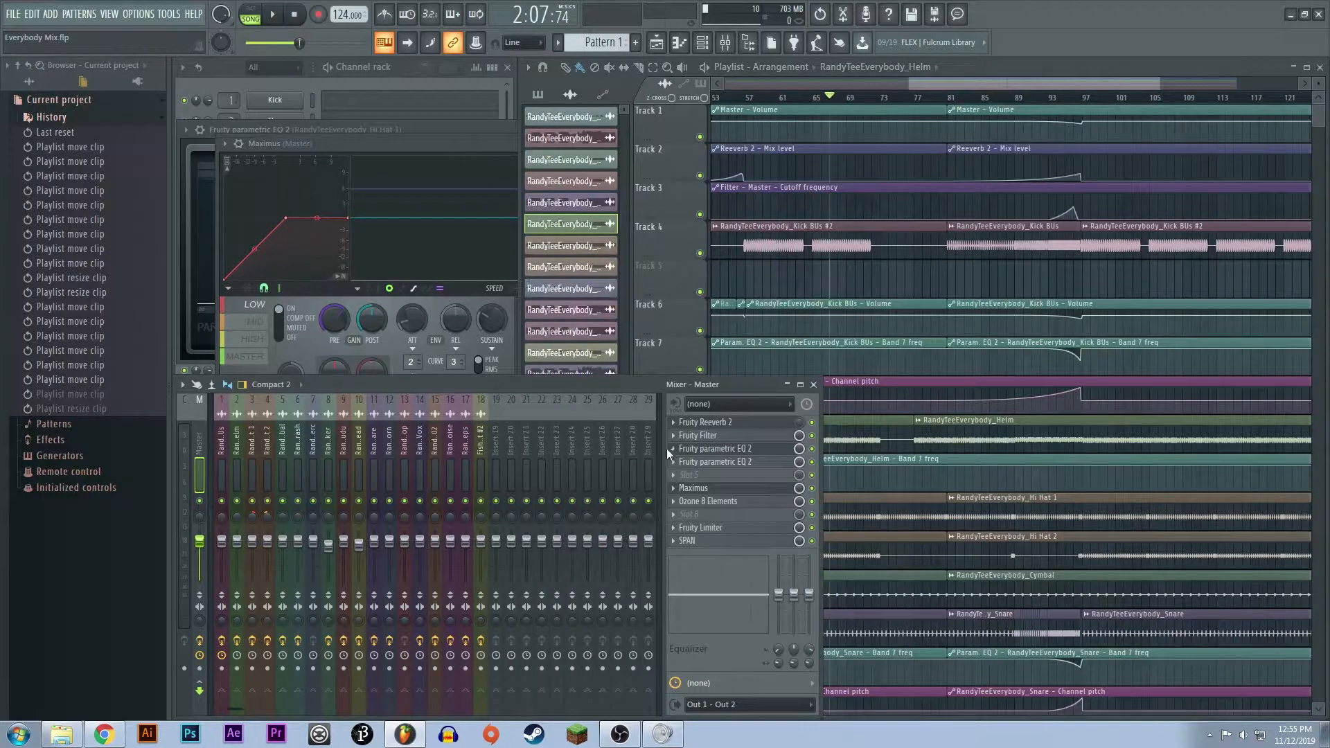
left_click(720, 503)
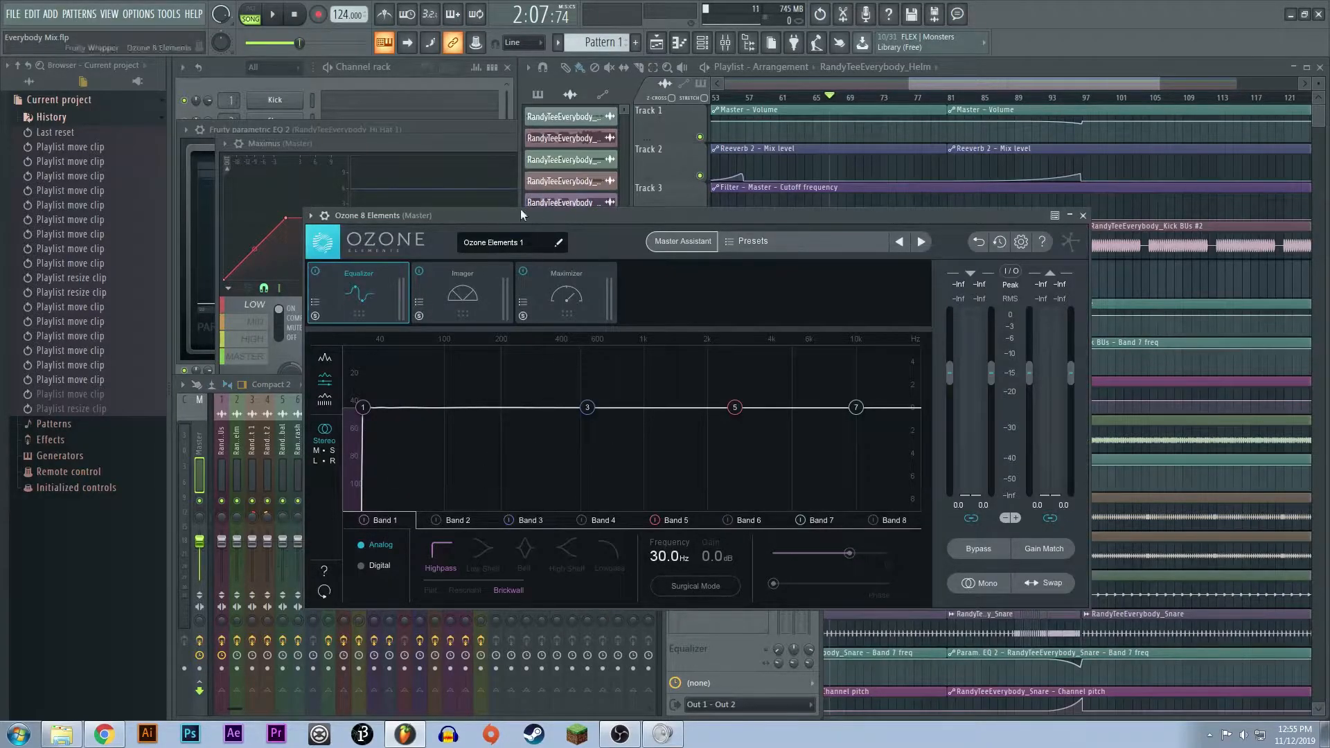
left_click(422, 145)
left_click(1049, 231)
left_click(1083, 216)
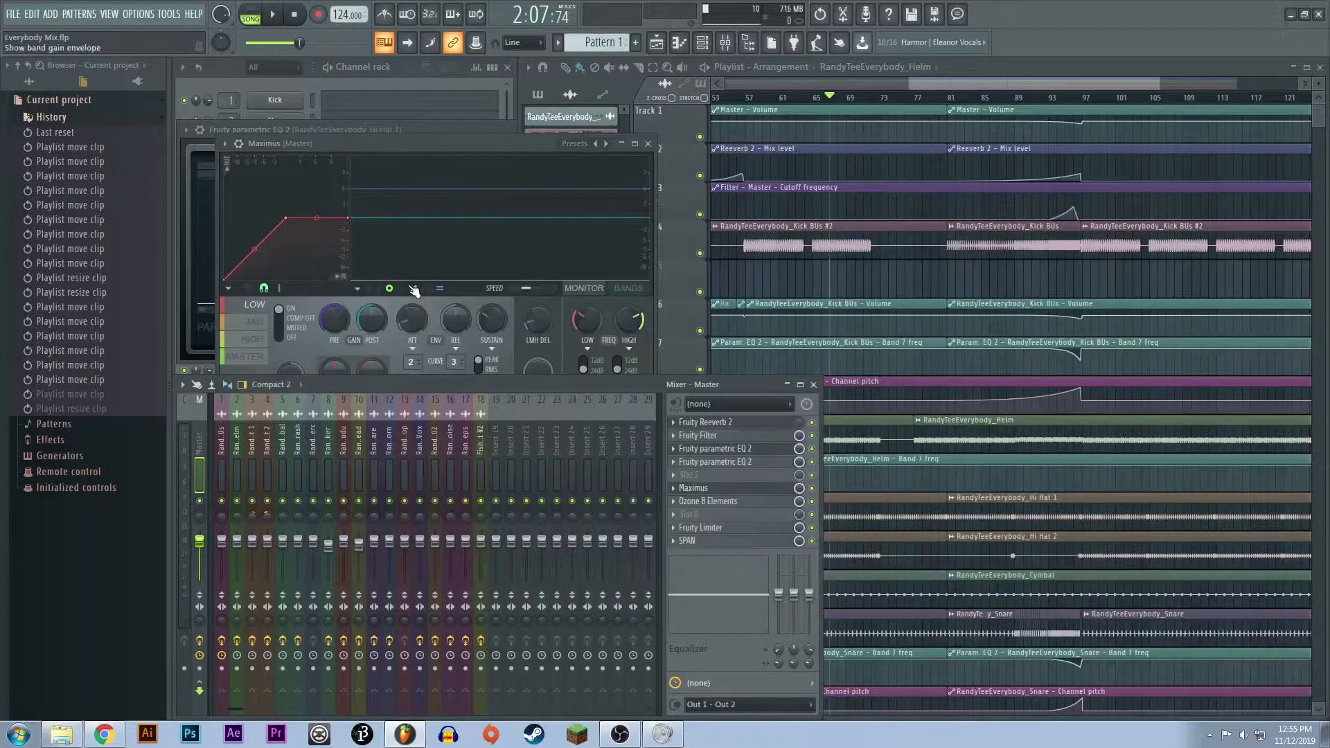
- Play from bar 67 to watch Maximus process the low and master bands, stop playback, and close Maximus
key("space")
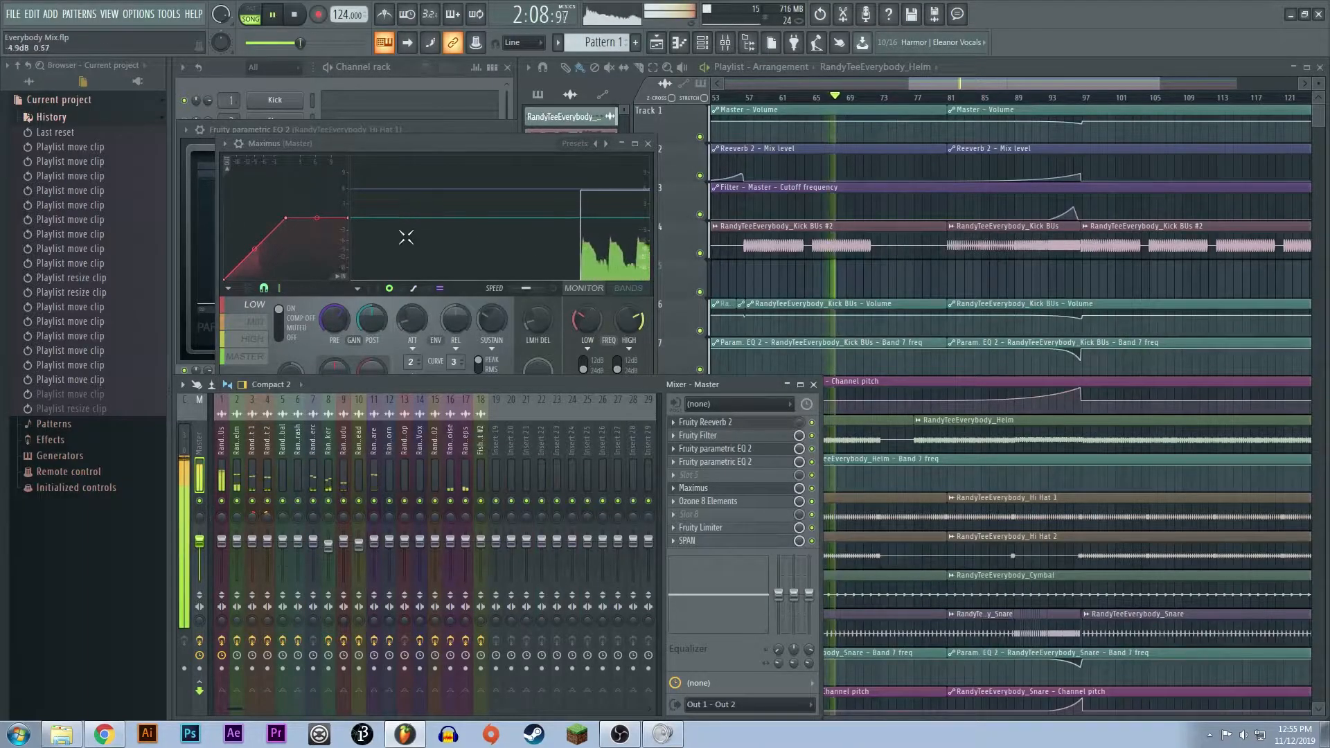
left_click_drag(447, 142, 431, 121)
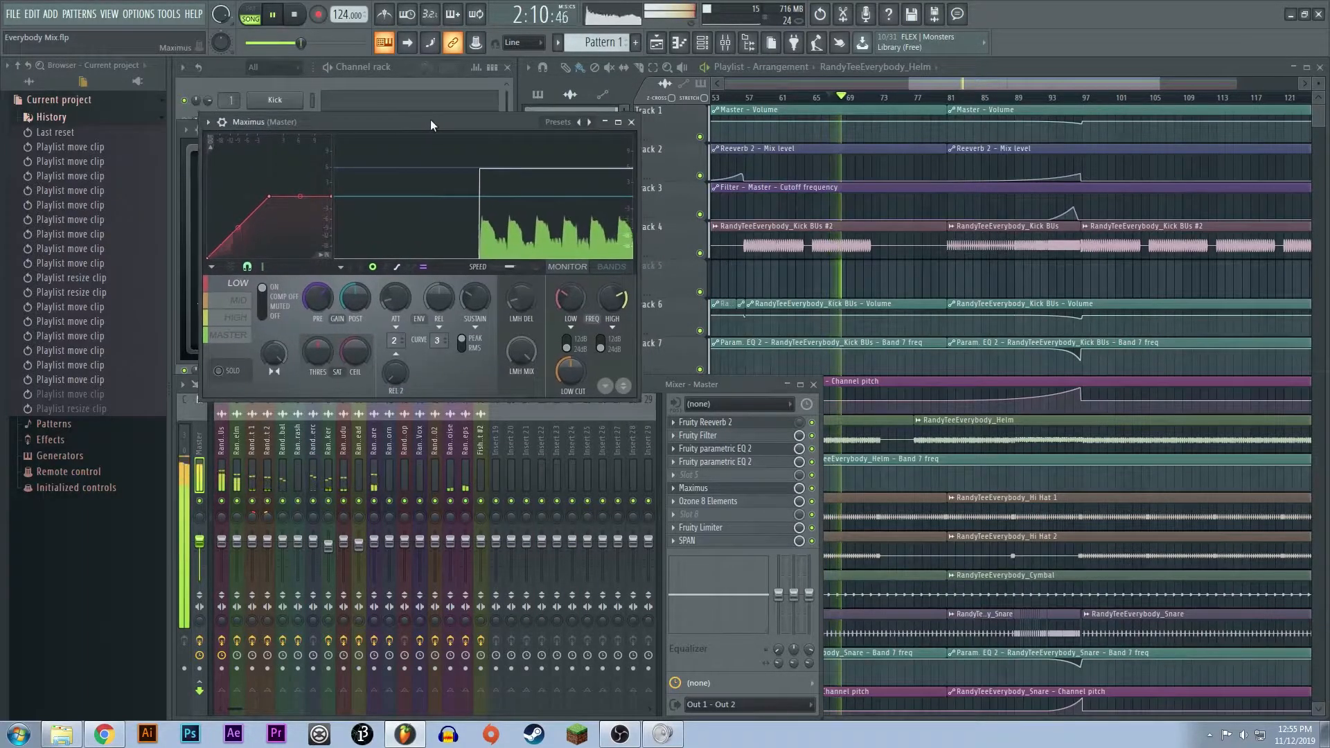
left_click(229, 334)
key("space")
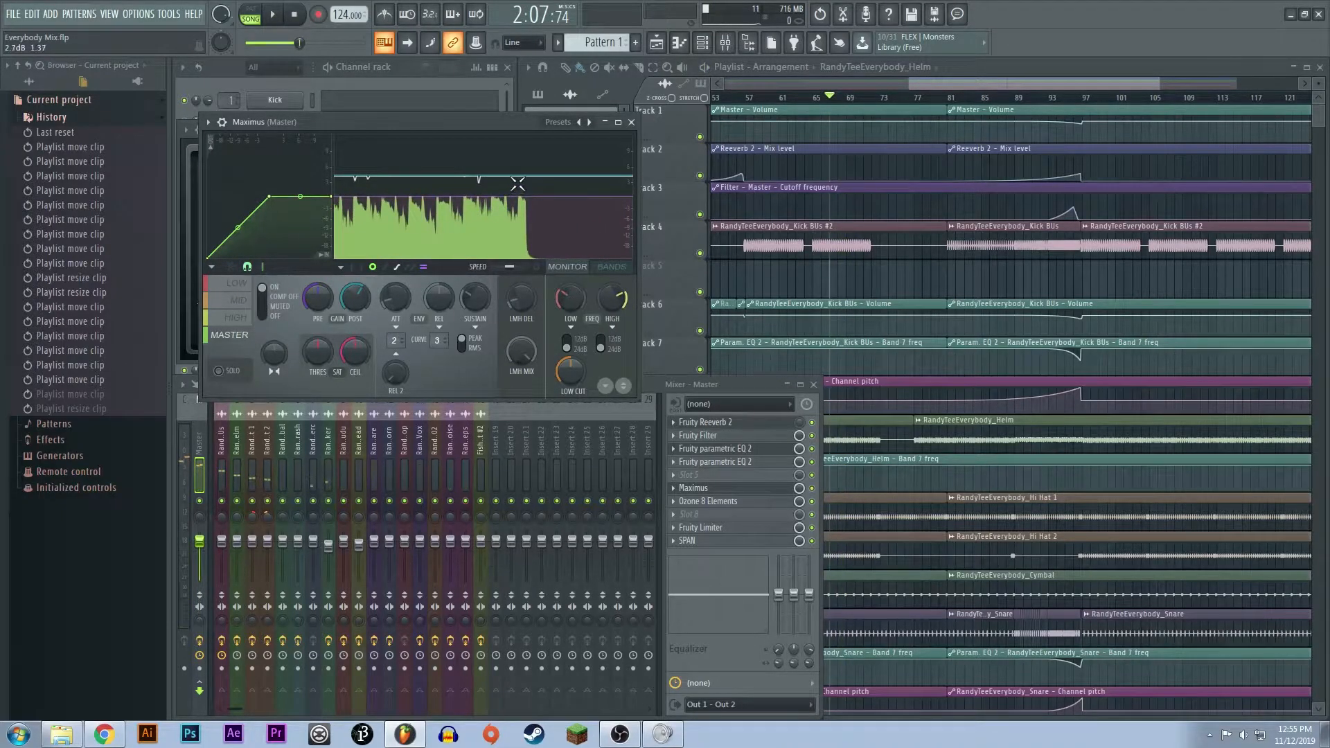
left_click(631, 122)
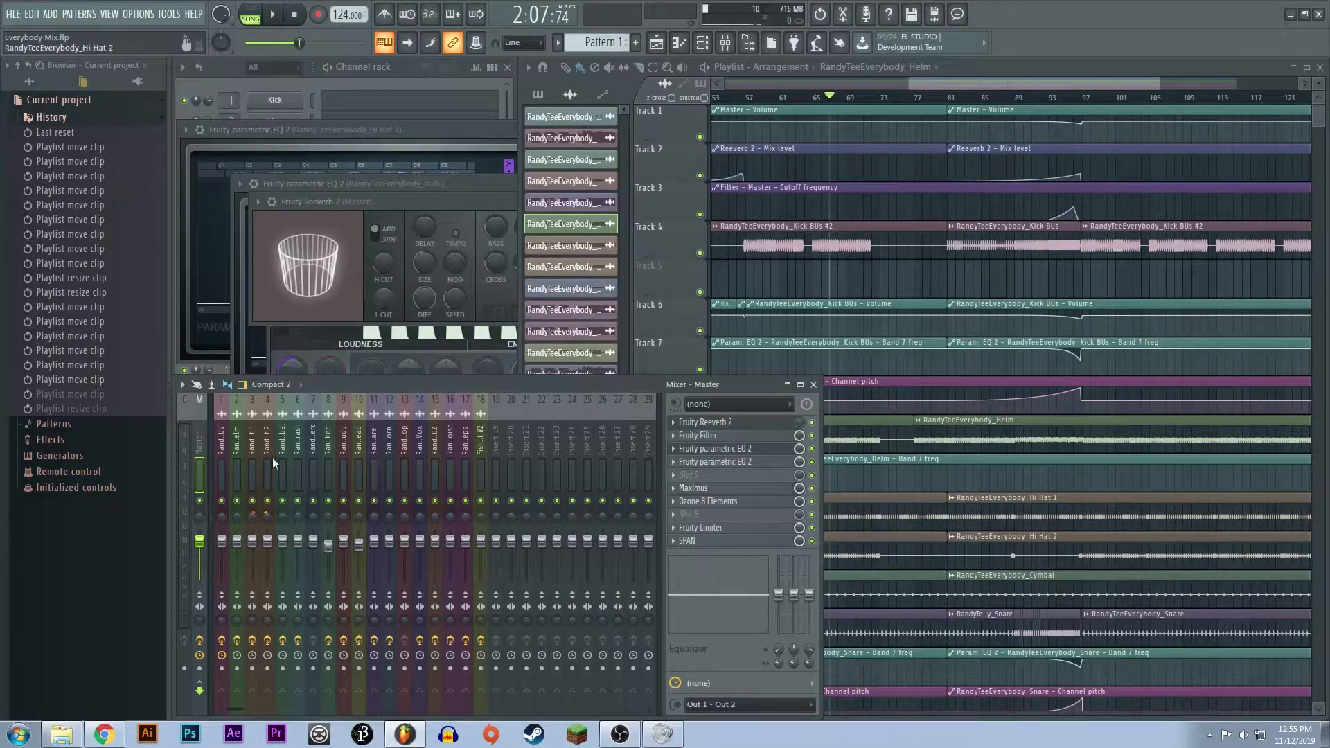
- View the master channel's Fruity Limiter, close it, and open the SPAN analyzer
left_click(725, 528)
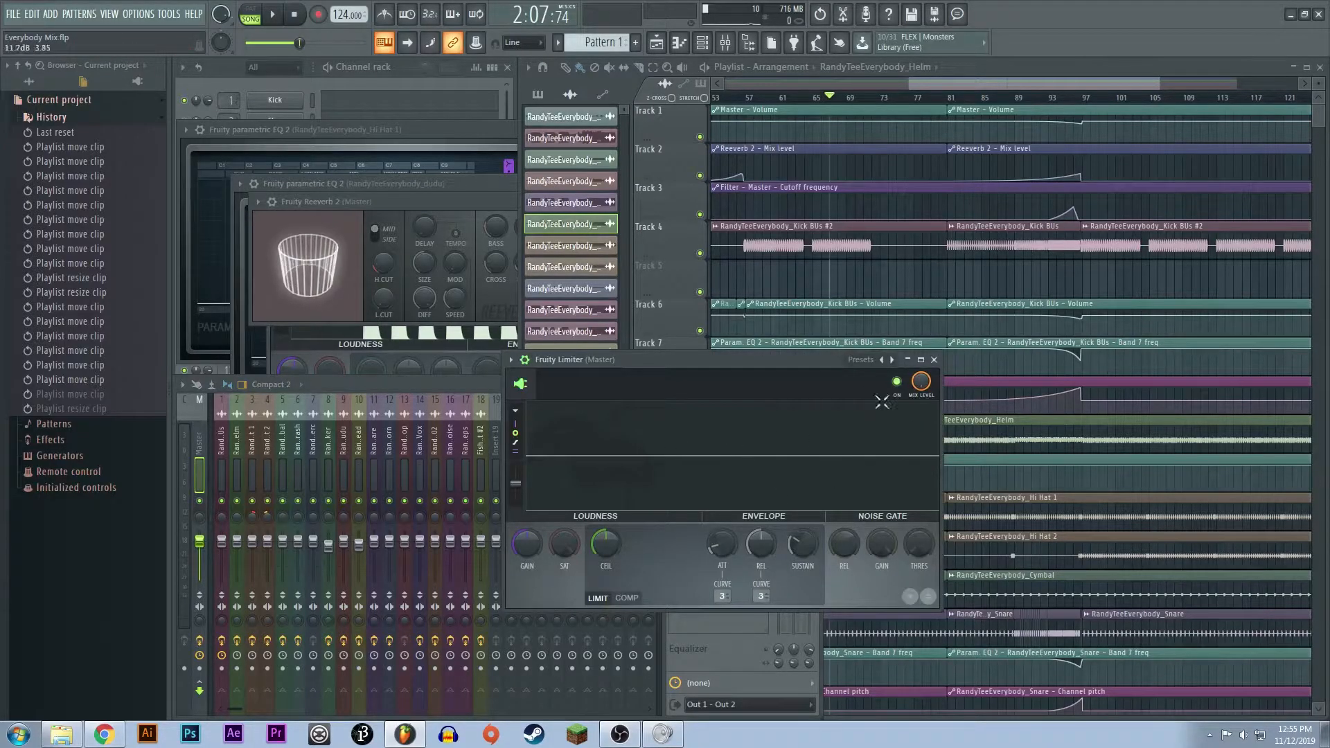
left_click(933, 359)
left_click(717, 543)
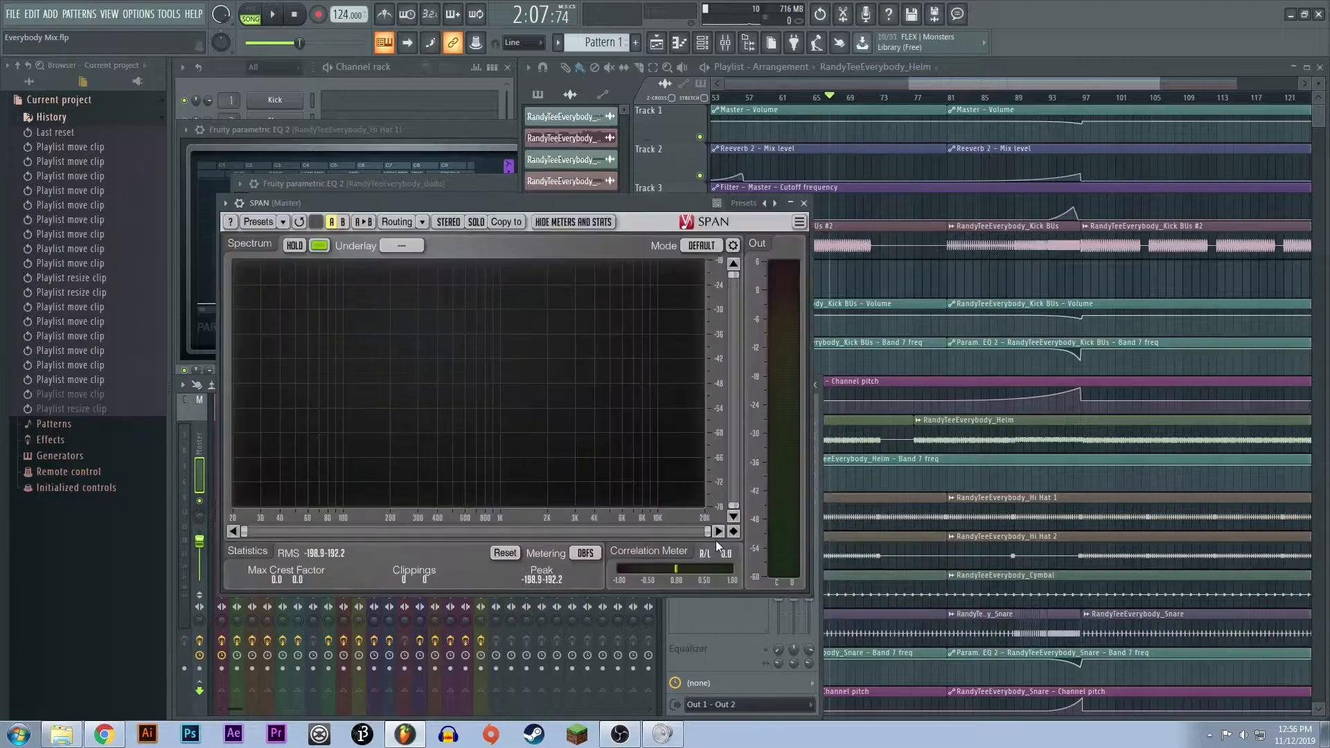
- Close the SPAN analyzer and reopen Ozone 8 Elements on the master channel to view its equalizer
left_click(804, 203)
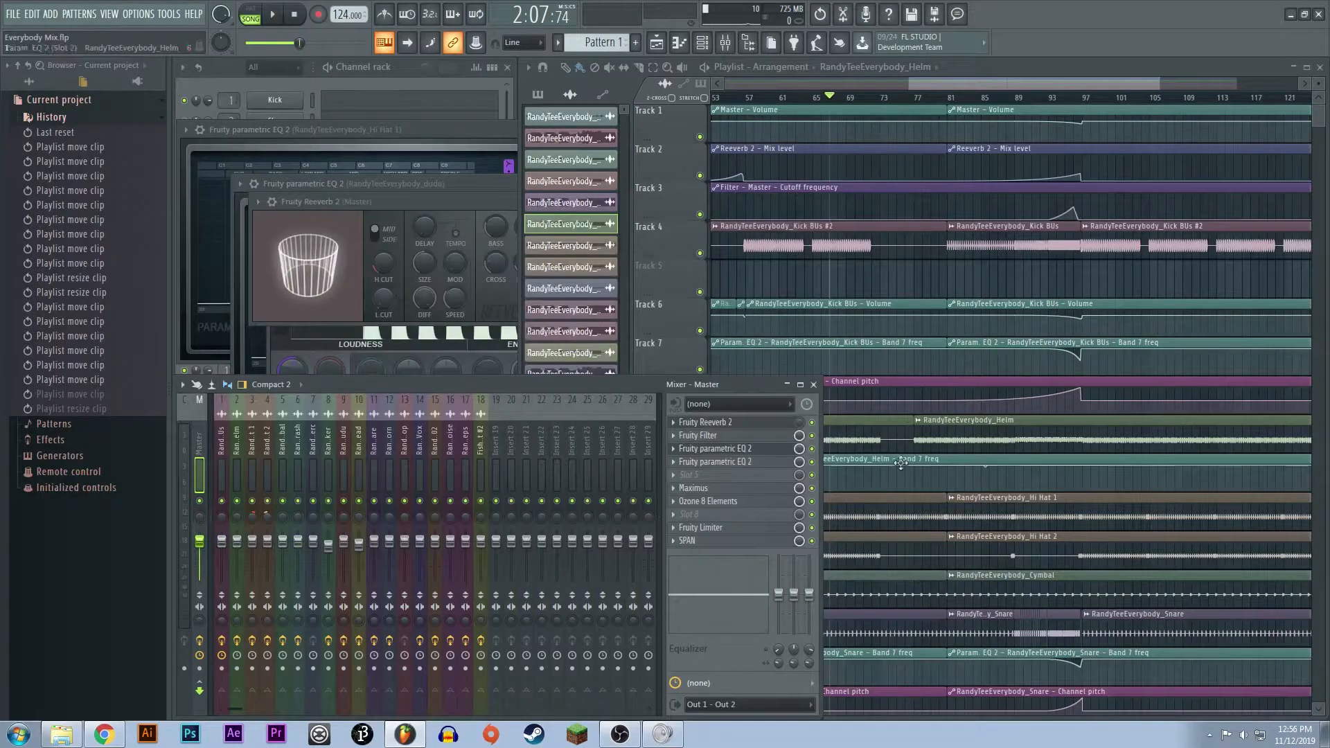
left_click(739, 501)
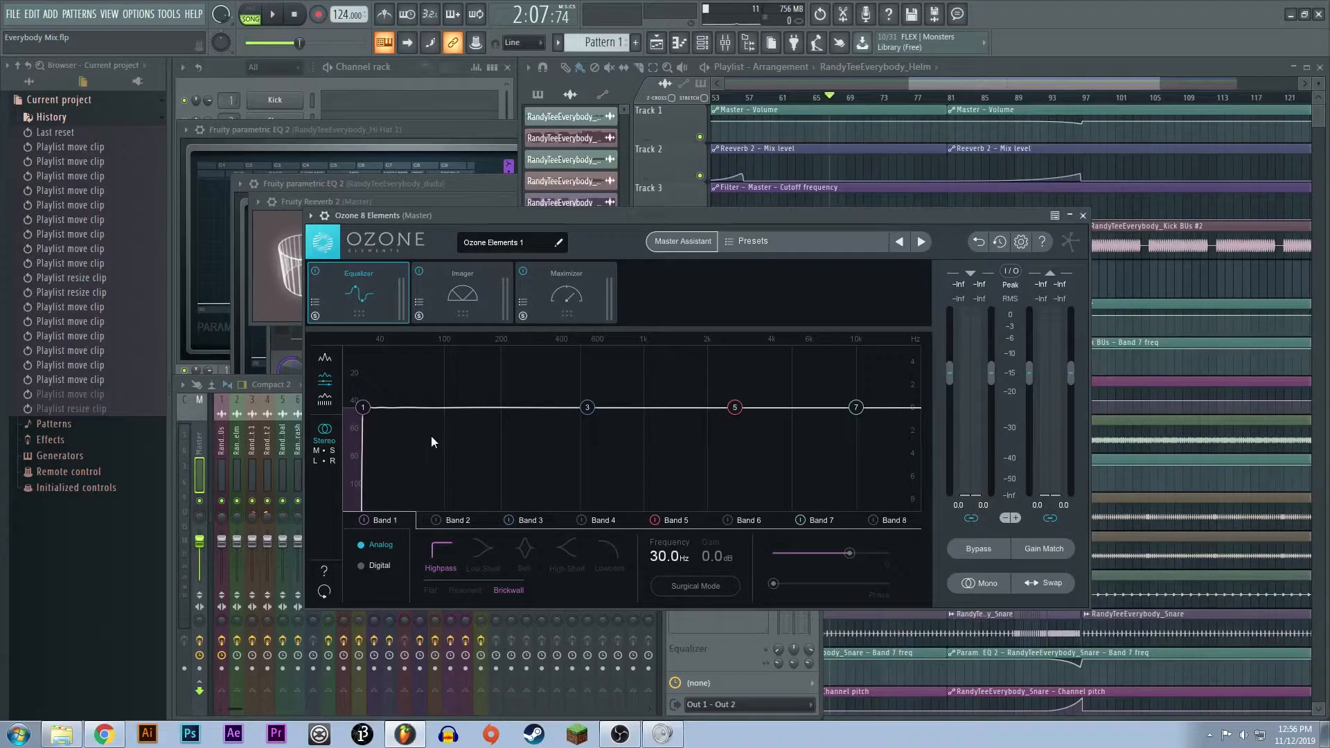
left_click(193, 458)
left_click(496, 219)
- Switch the Ozone equalizer to mid/side and back to stereo, and view the Imager and Maximizer modules
left_click(332, 450)
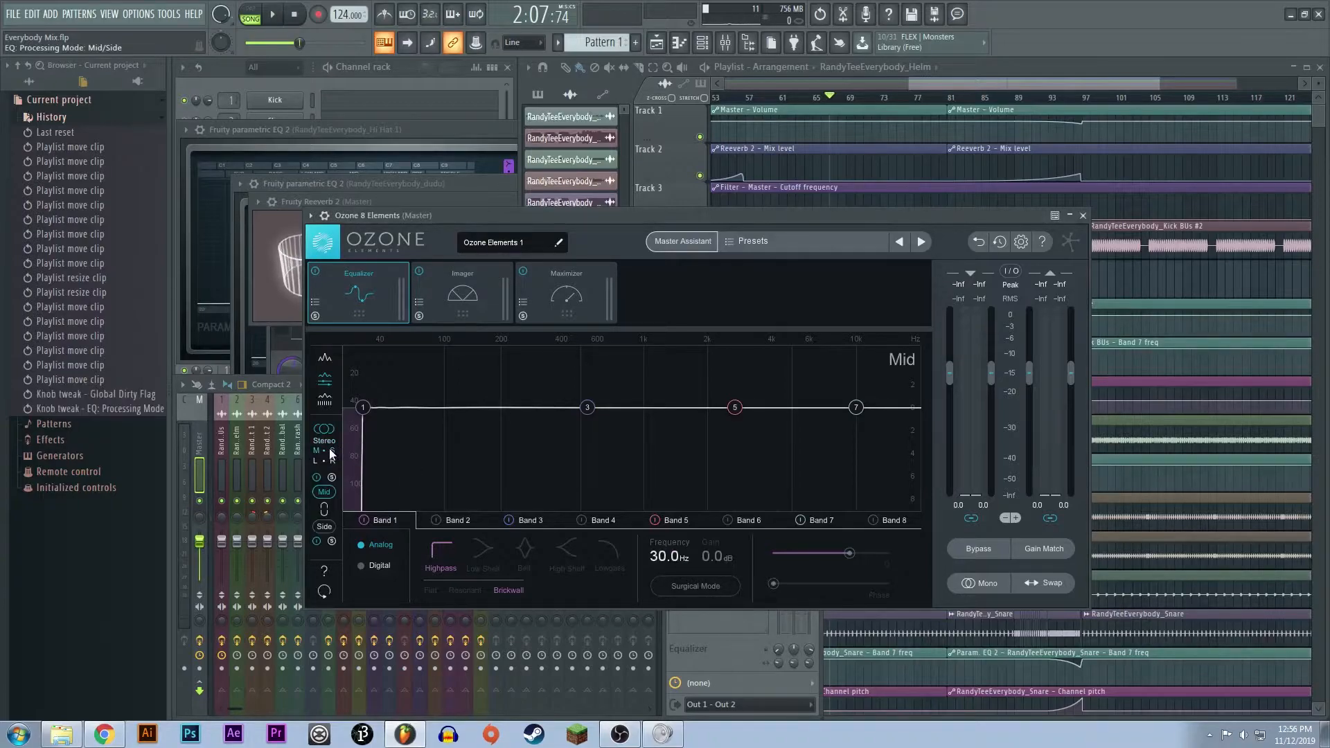
left_click(332, 451)
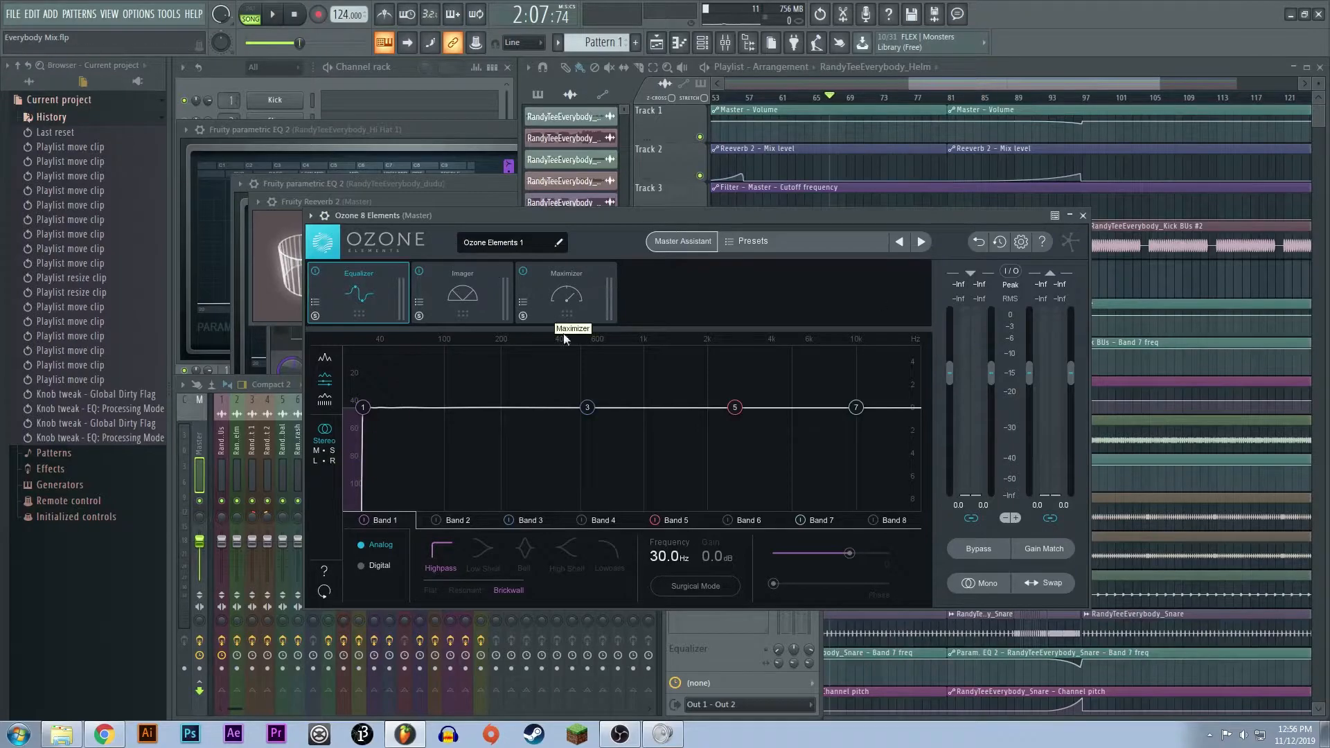
left_click(463, 300)
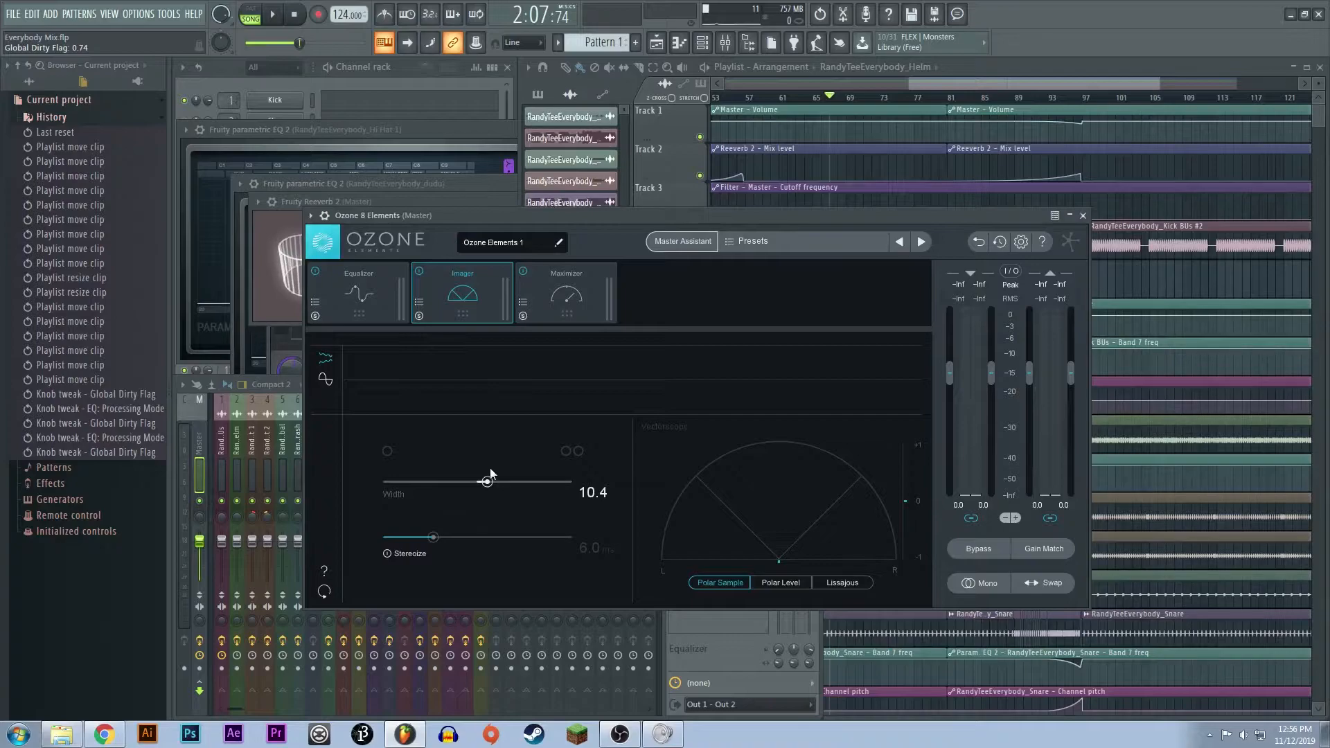
left_click(554, 278)
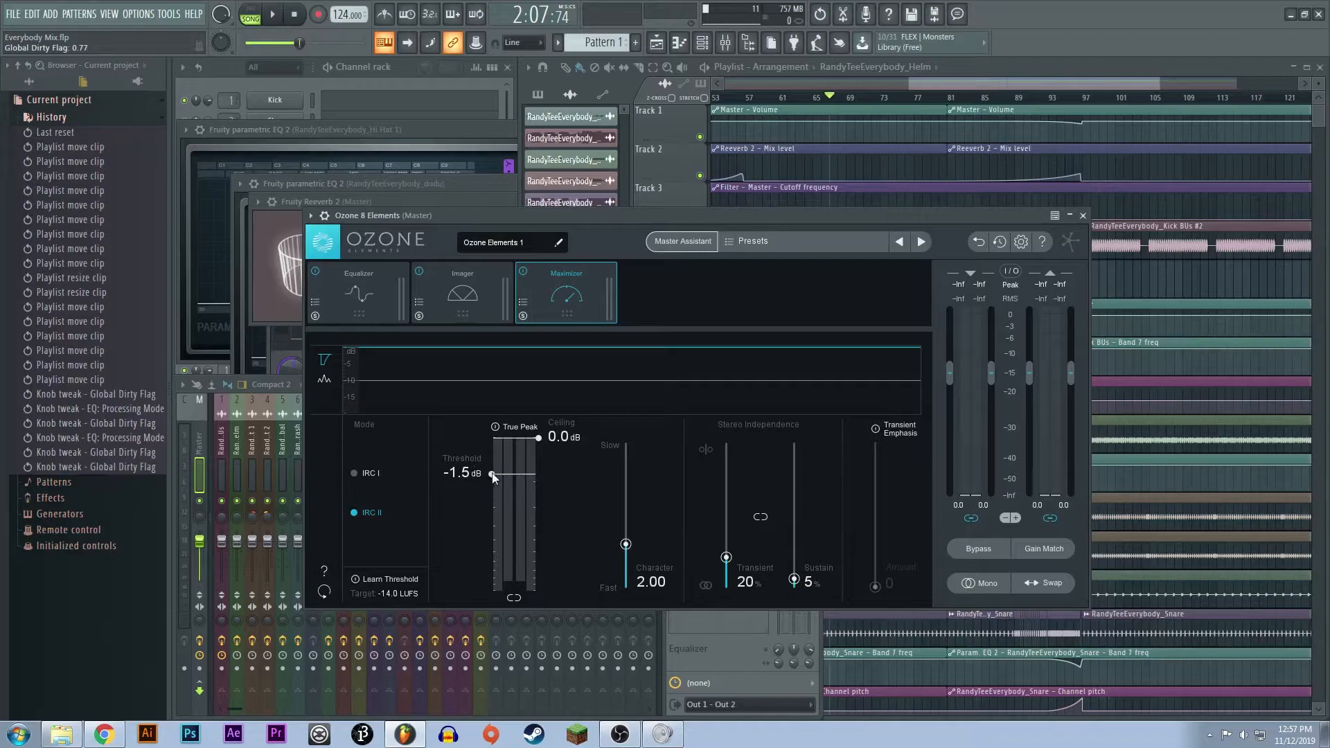
- Place the playhead at bar 97, play the drop while watching the Ozone Maximizer, and stop playback
left_click(1065, 96)
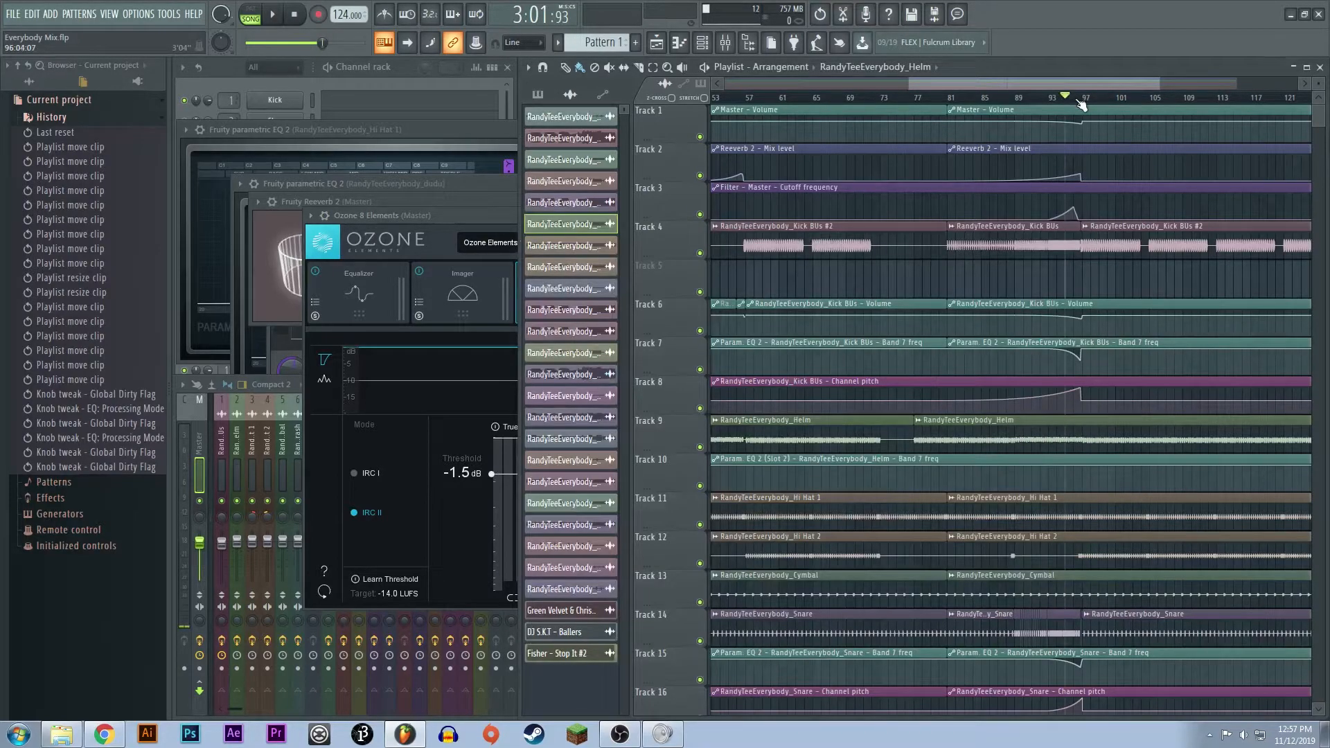
left_click(1082, 98)
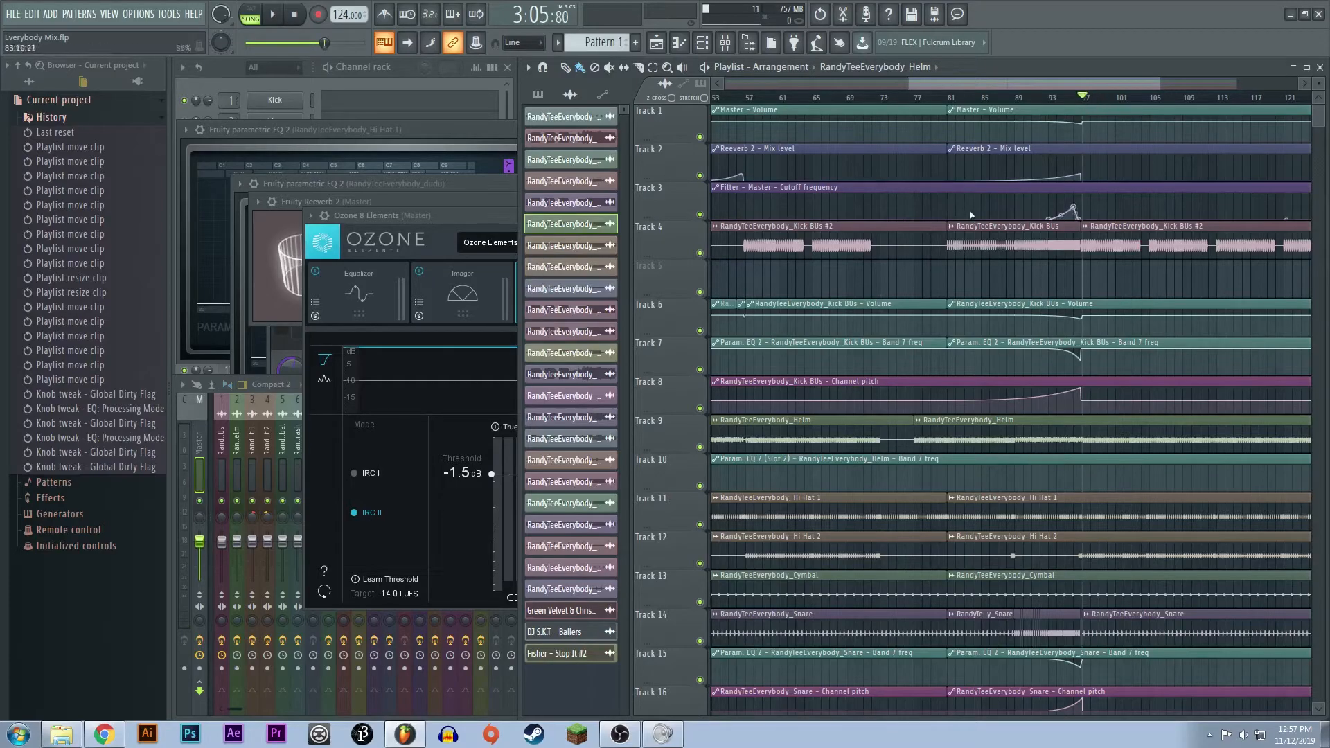
key("space")
left_click(506, 334)
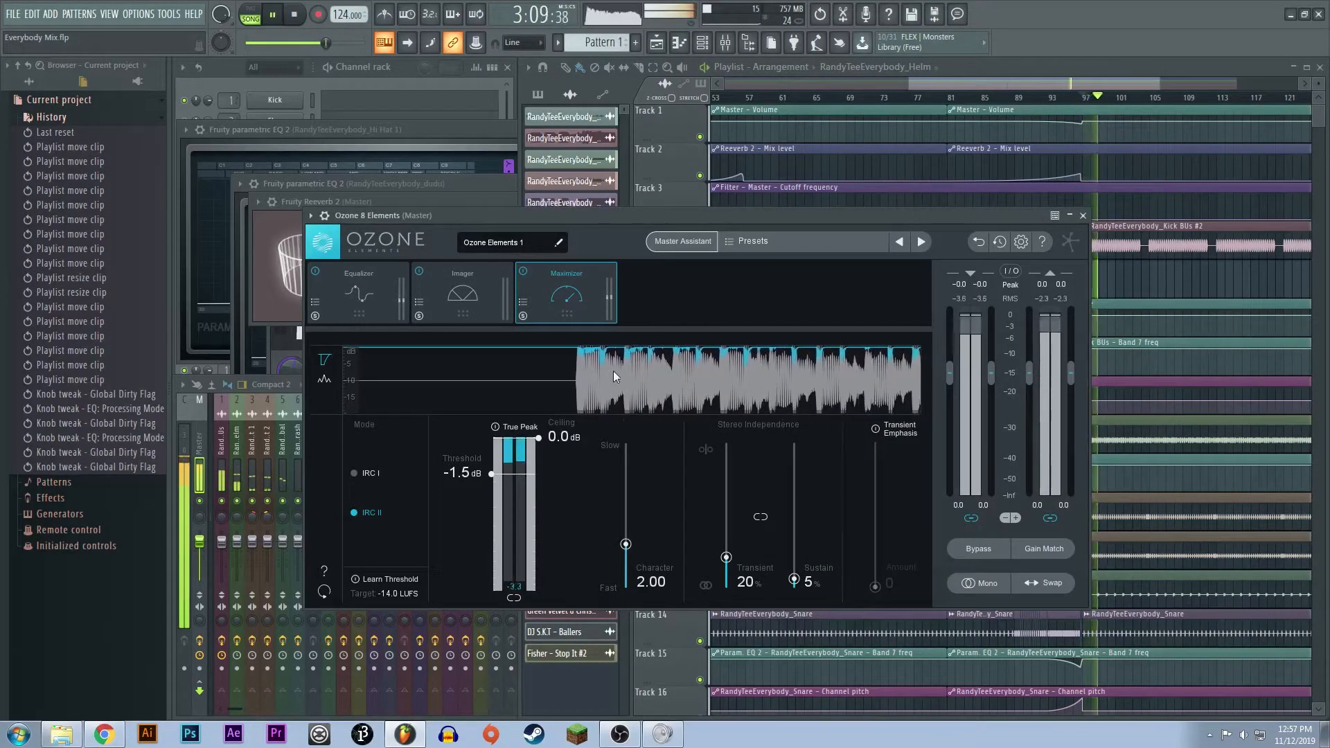
key("space")
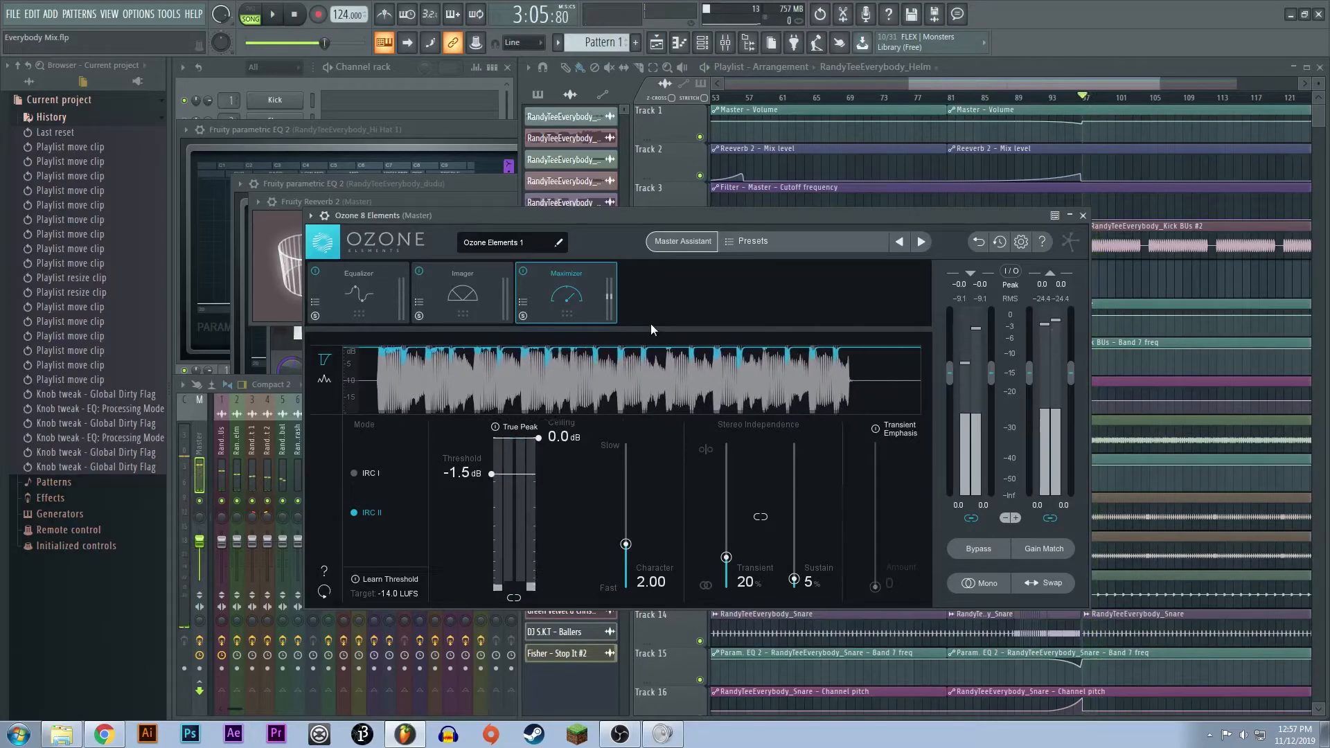
- Review the Maximizer and equalizer settings in Ozone 8 Elements again, and close the plugin
left_click_drag(1162, 83, 1113, 84)
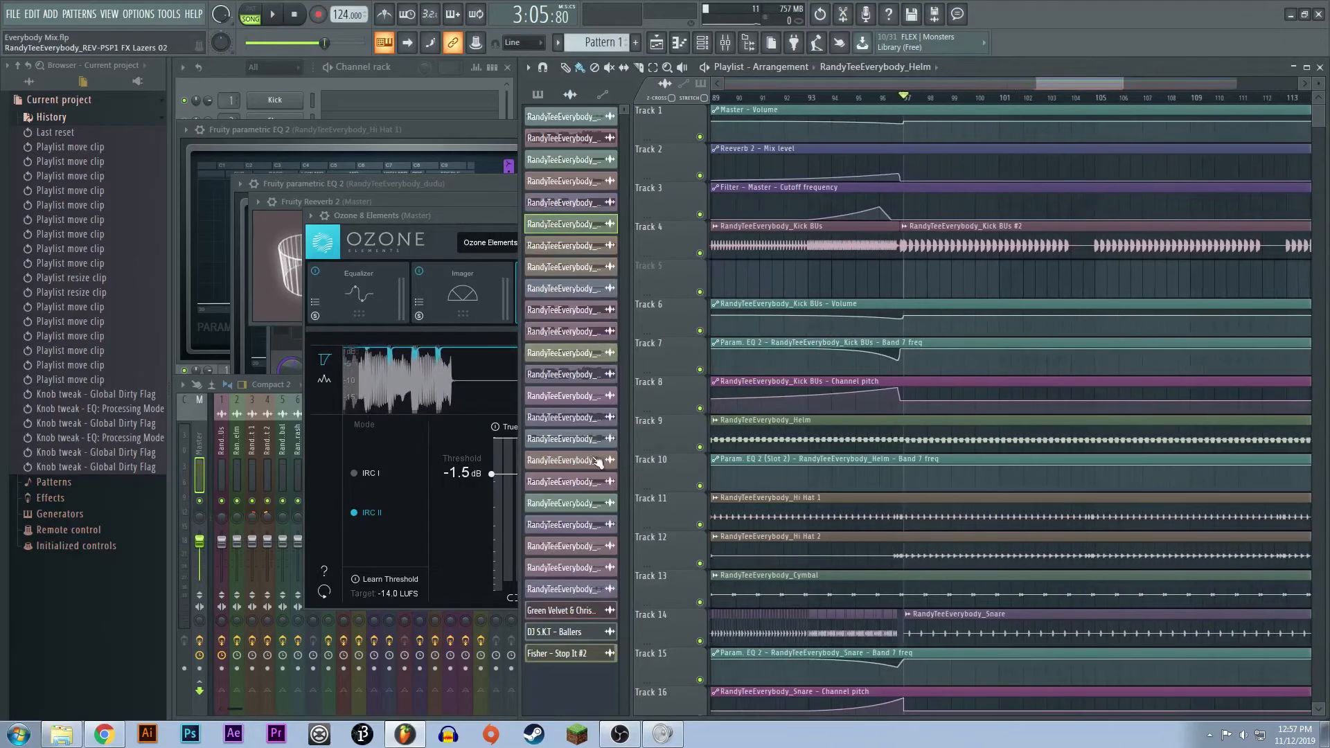
left_click(450, 491)
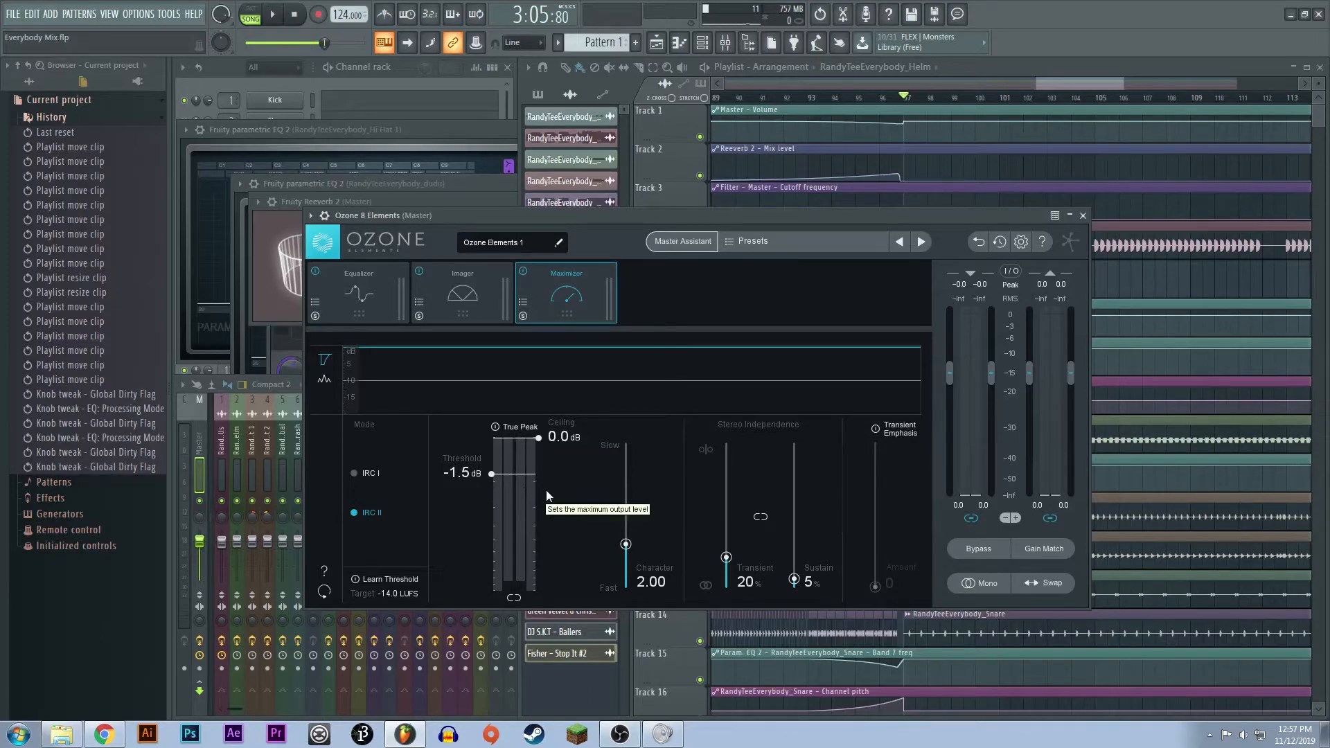
left_click(386, 298)
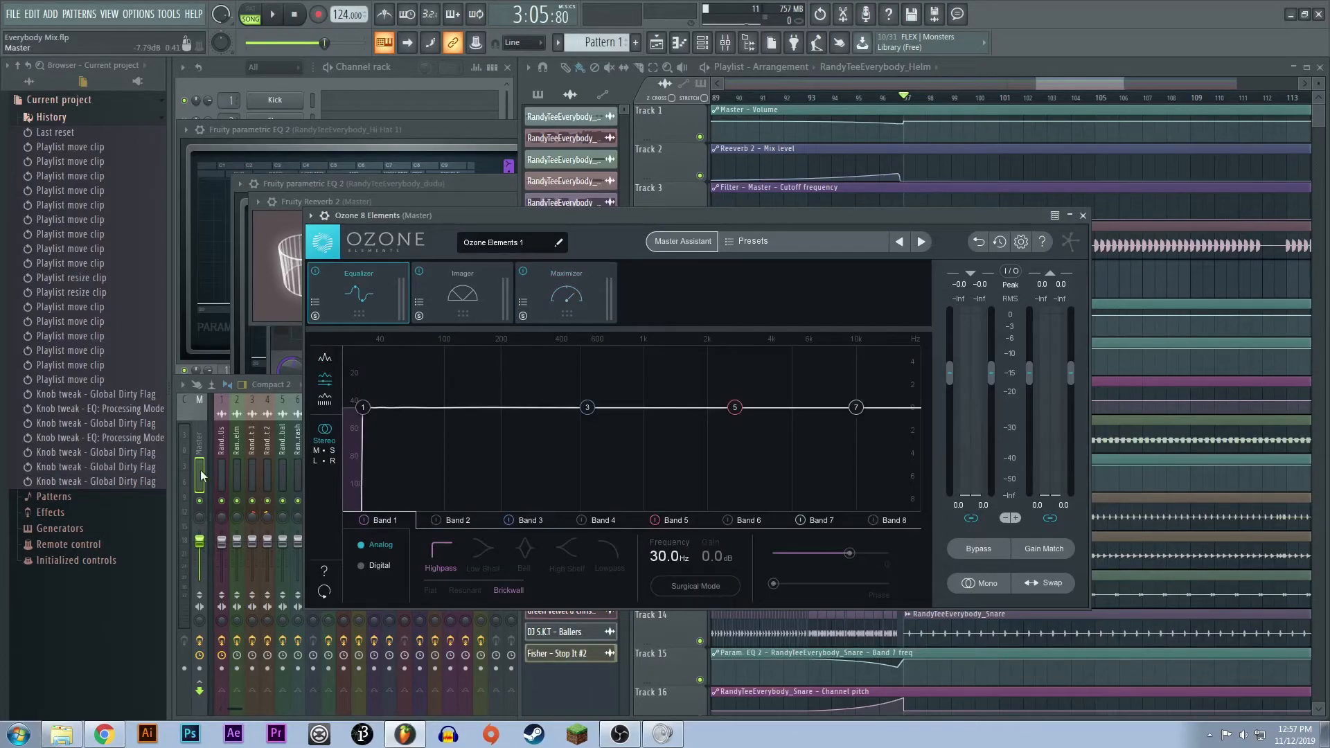
left_click(203, 475)
left_click(1084, 216)
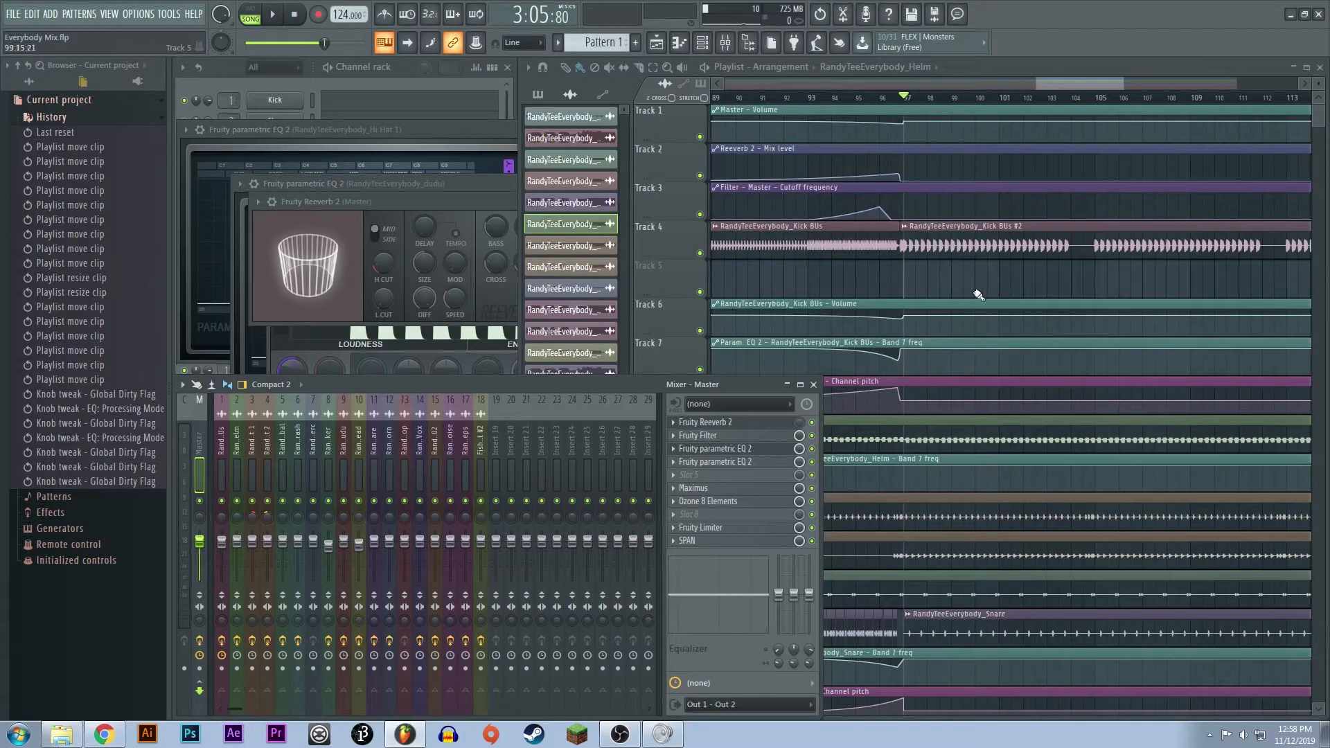
- Fit the whole arrangement in the playlist and look over its tracks from the master automation to the vocals
scroll(883, 309, "down", 8)
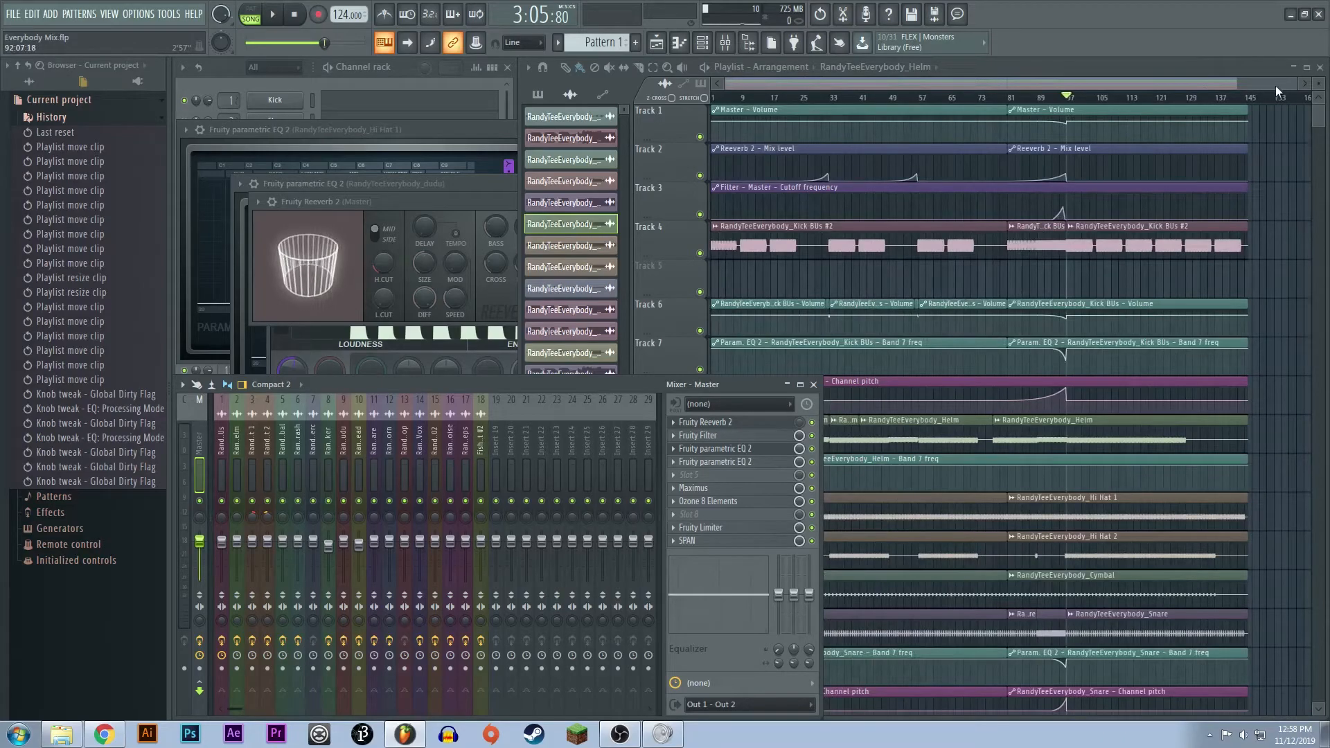
mouse_move(1236, 83)
left_mouse_down()
mouse_move(1200, 77)
mouse_move(1240, 82)
left_mouse_up()
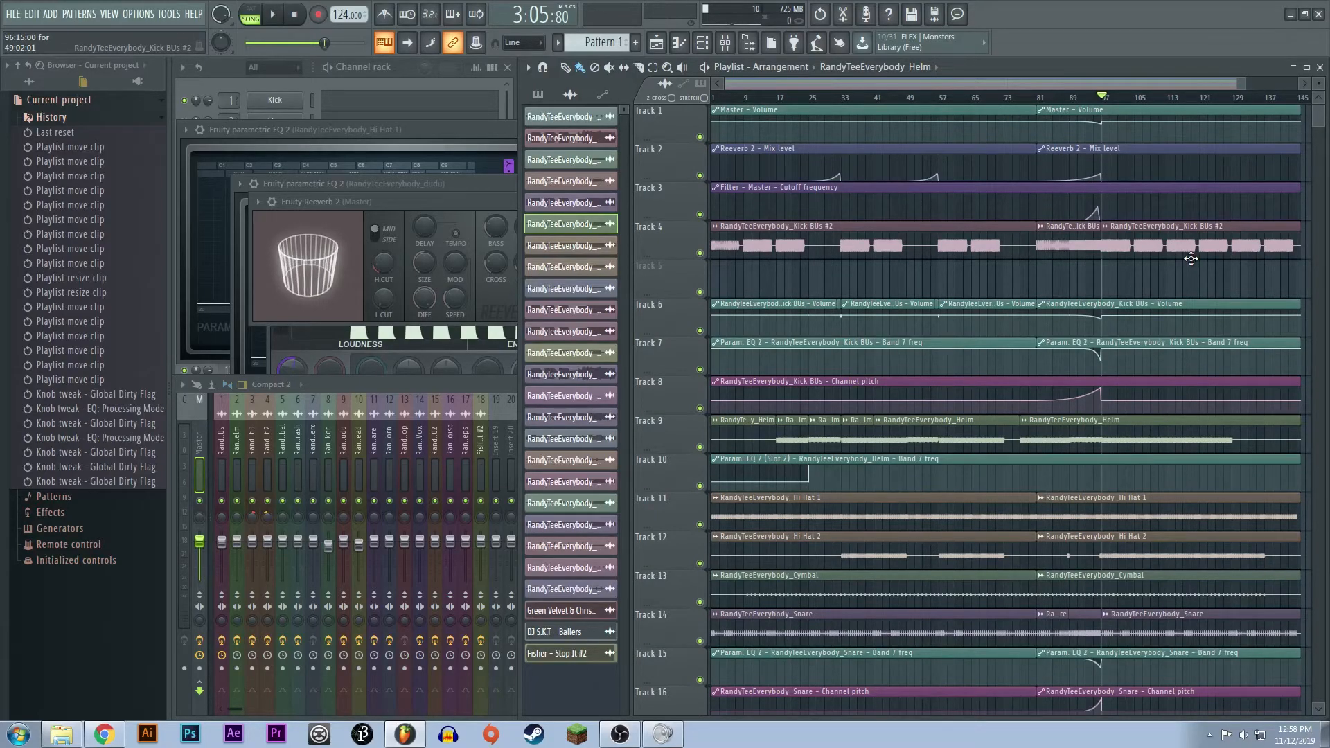
scroll(1164, 277, "down", 6)
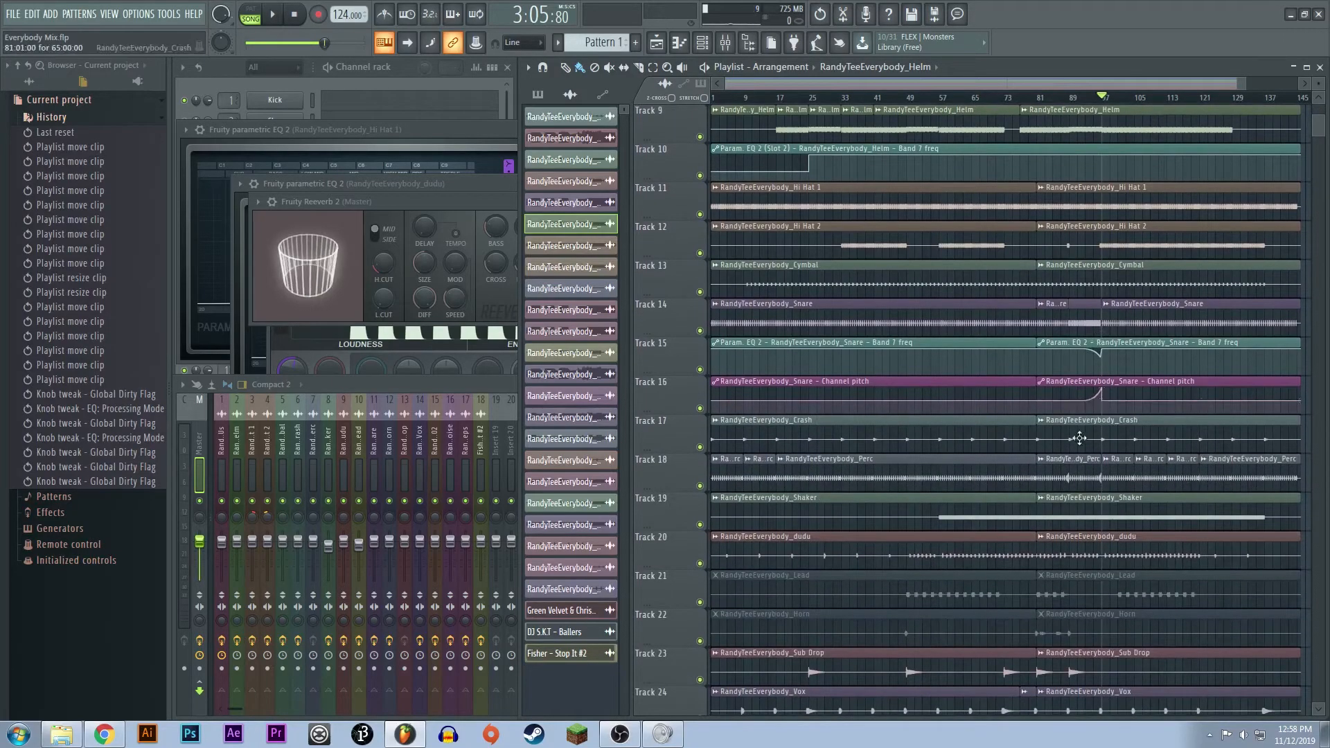
scroll(1081, 439, "up", 6)
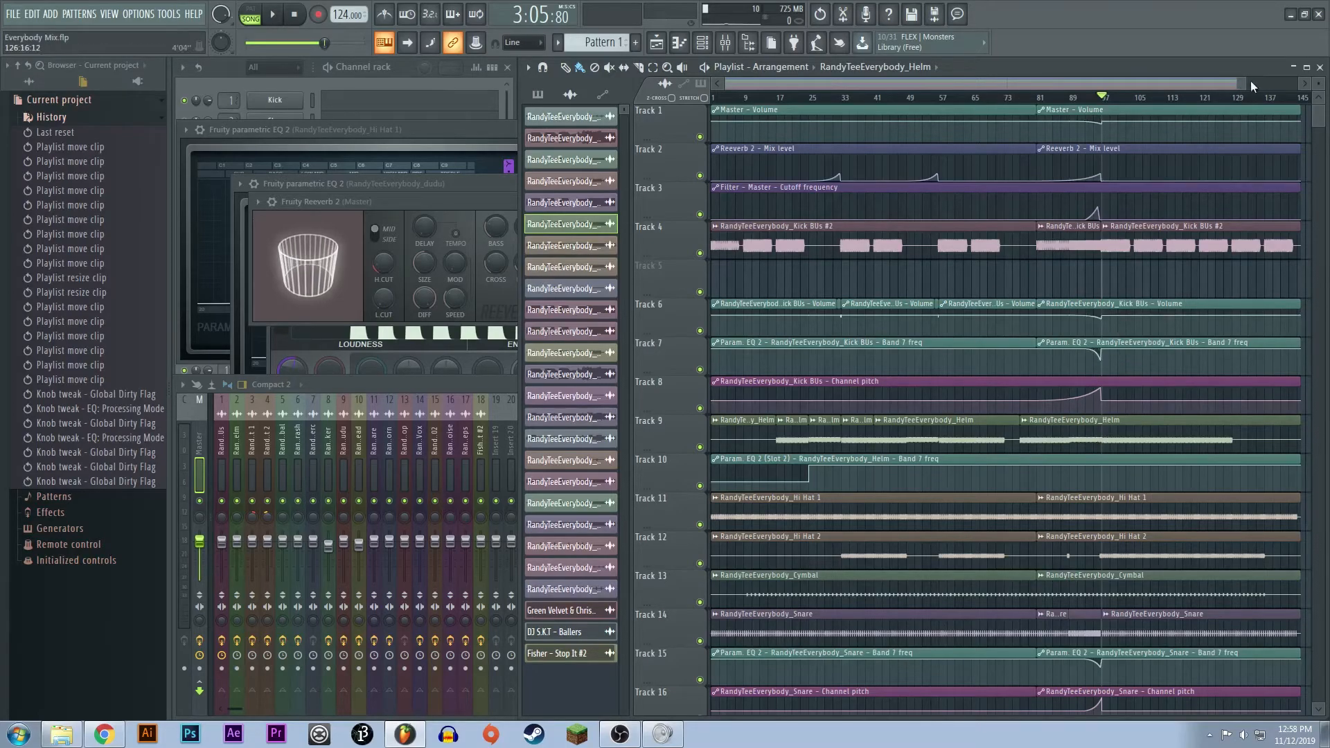
mouse_move(1241, 83)
left_mouse_down()
mouse_move(1153, 96)
mouse_move(1246, 86)
left_mouse_up()
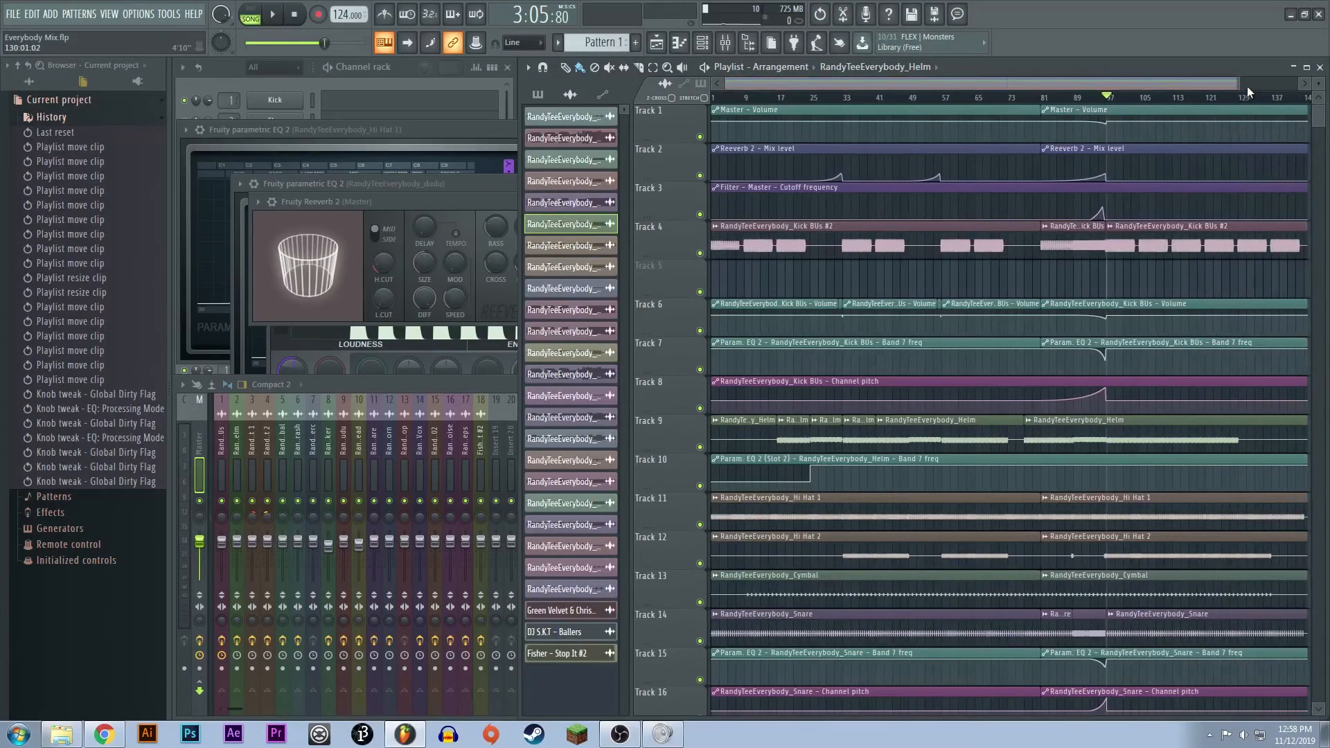